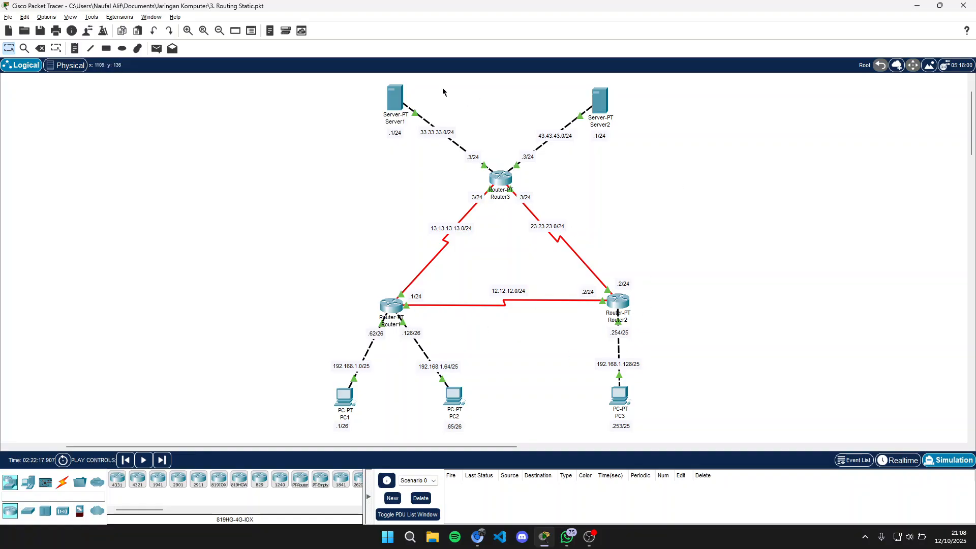
Step: Review the IPv4 address and subnet mask of the FastEthernet0 interface on Server1 and on Server2
{"action": "left_click", "coordinate": [399, 102]}
{"action": "left_click", "coordinate": [385, 192]}
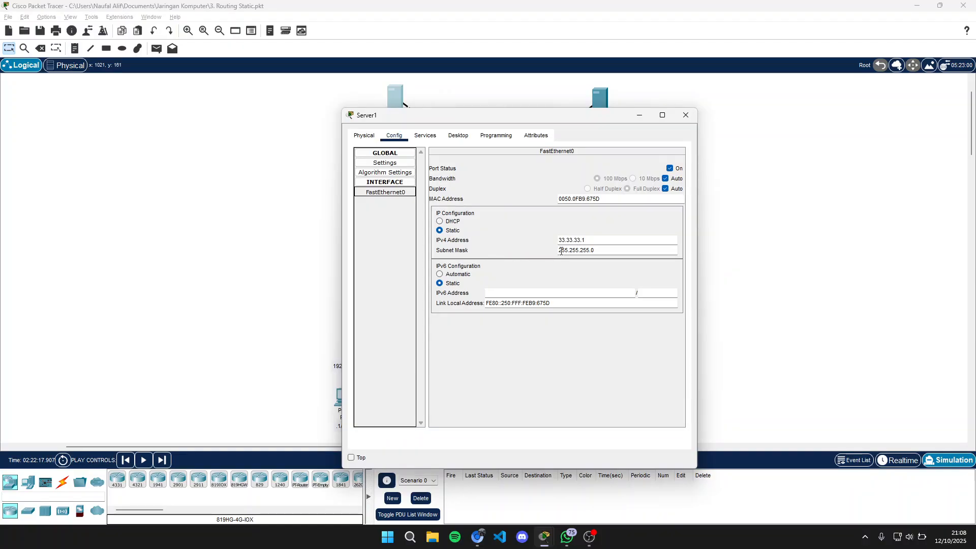
{"action": "left_click", "coordinate": [686, 115]}
{"action": "left_click", "coordinate": [606, 102]}
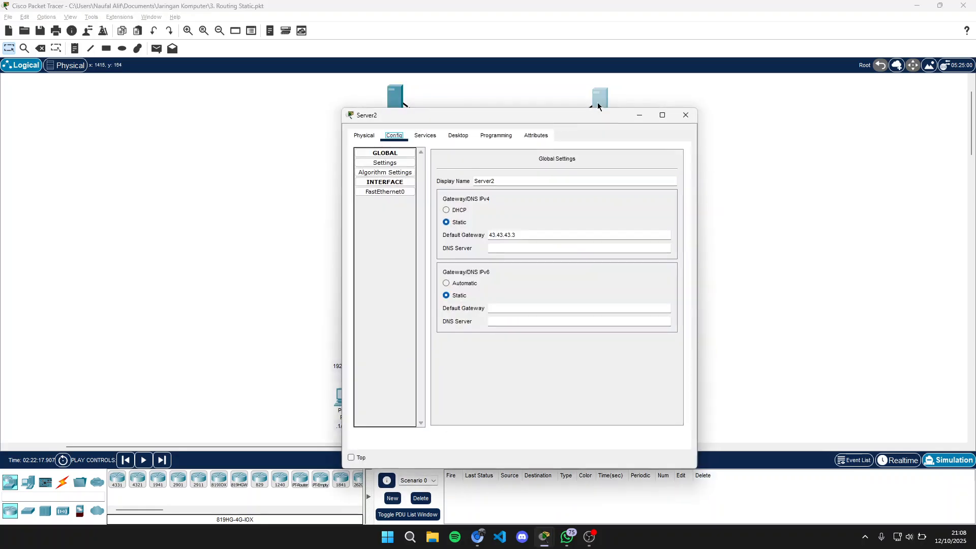
{"action": "left_click", "coordinate": [395, 192]}
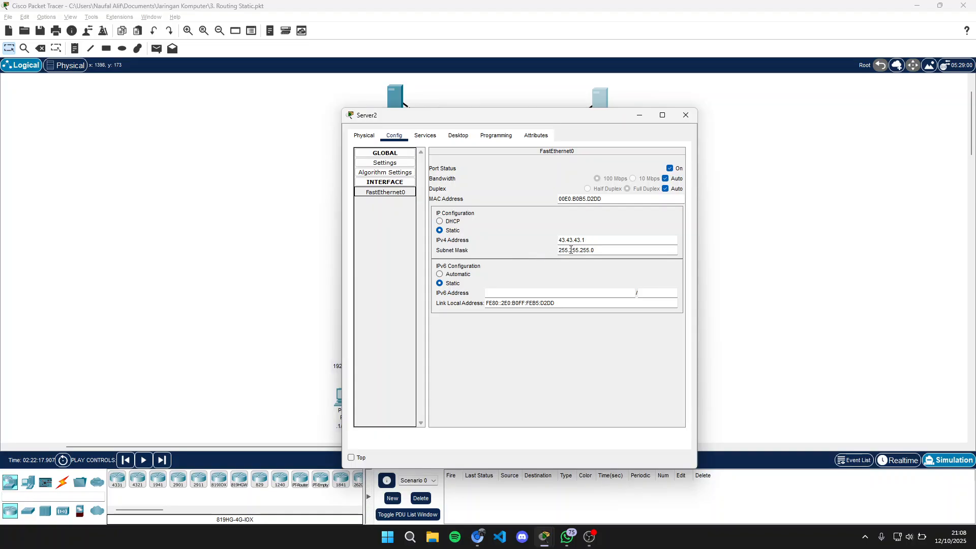
{"action": "left_click", "coordinate": [685, 117]}
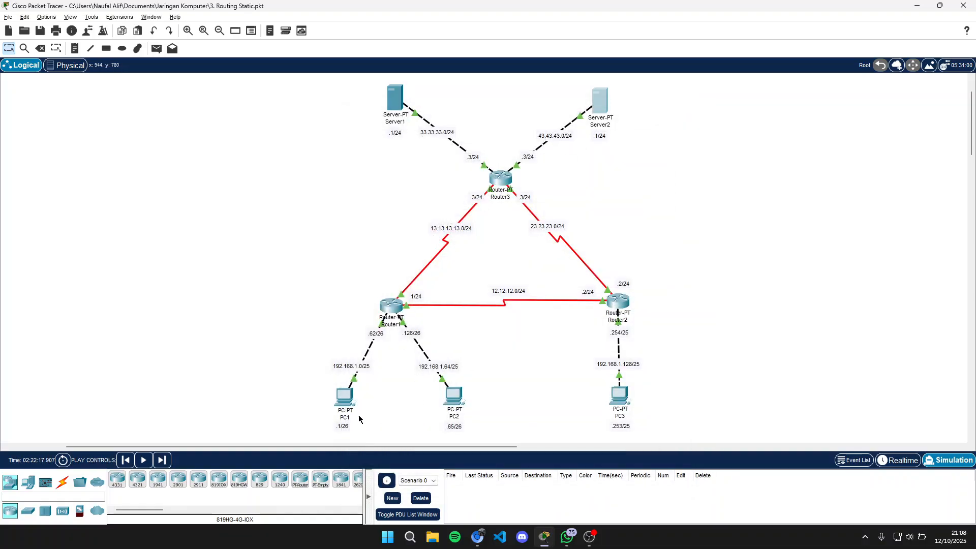
Step: Check the default gateway and FastEthernet0 IP configuration of PC1 and PC2 against the topology labels
{"action": "left_click", "coordinate": [344, 400]}
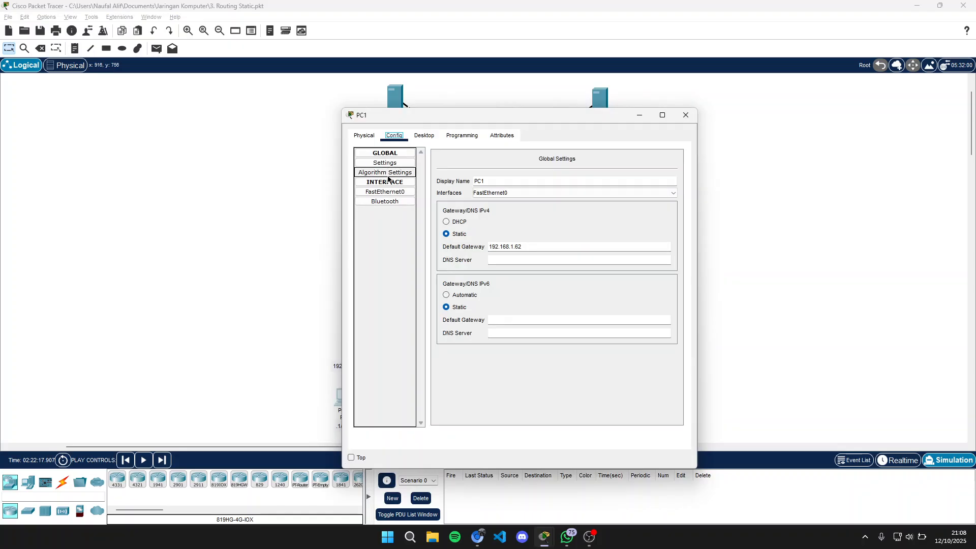
{"action": "left_click", "coordinate": [386, 193]}
{"action": "left_click_drag", "start_coordinate": [549, 115], "coordinate": [219, 74]}
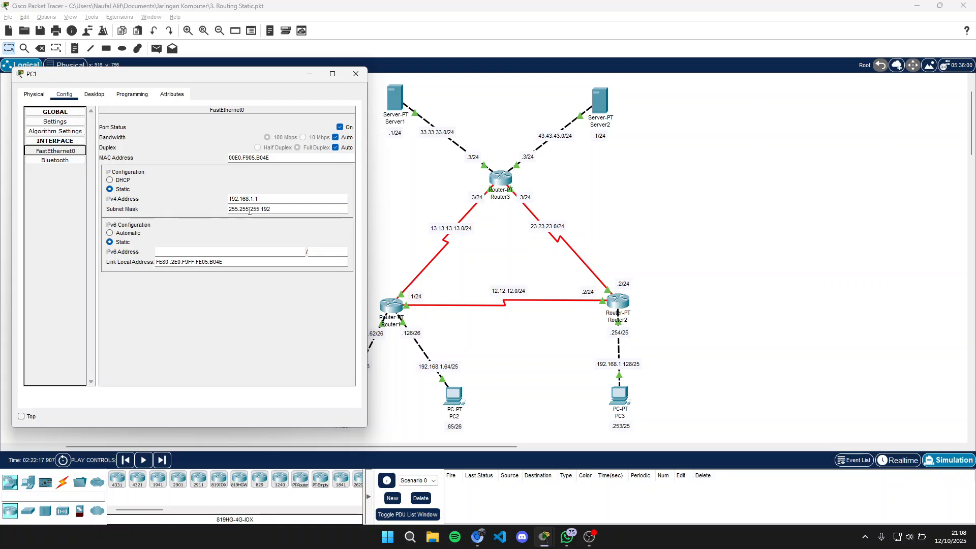
{"action": "left_click", "coordinate": [356, 74]}
{"action": "left_click", "coordinate": [455, 405]}
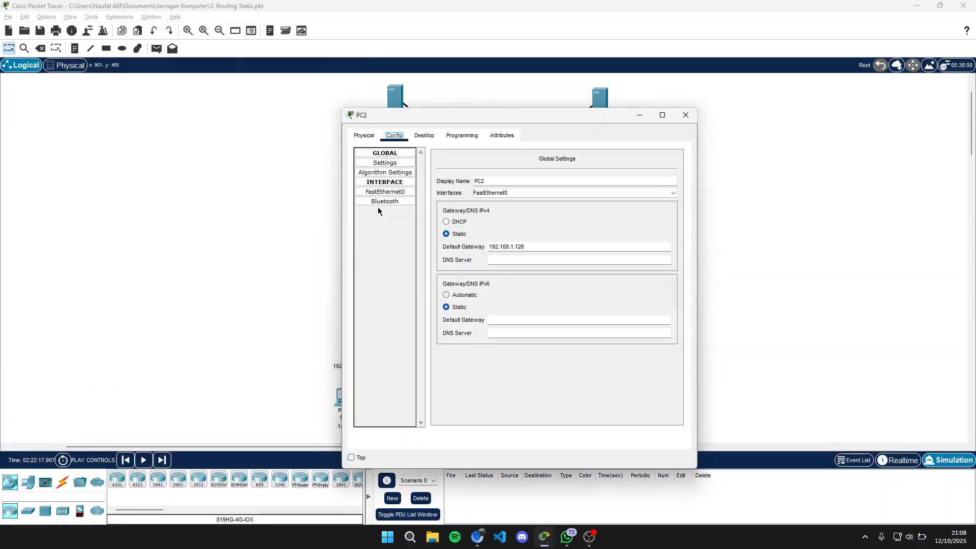
{"action": "left_click", "coordinate": [385, 191]}
{"action": "left_click_drag", "start_coordinate": [431, 116], "coordinate": [119, 83]}
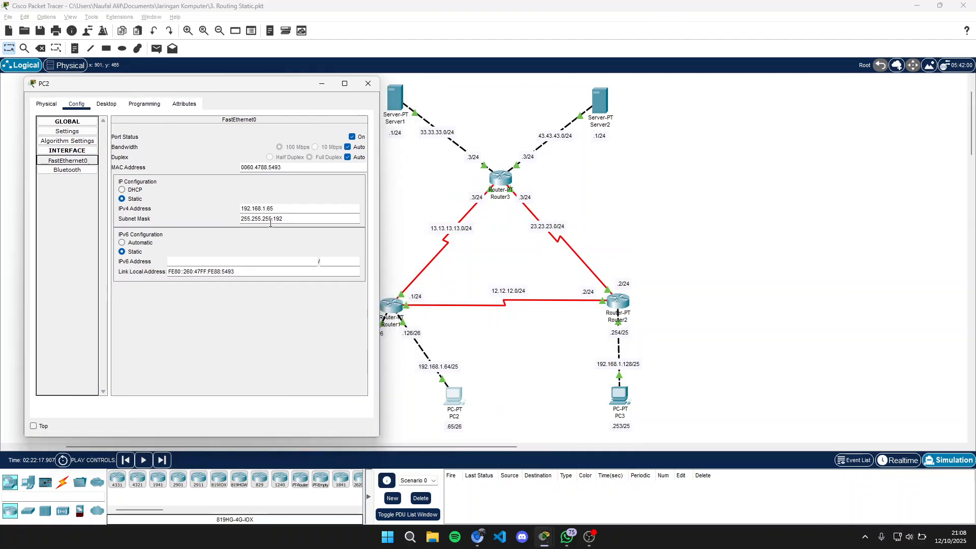
{"action": "left_click", "coordinate": [368, 83]}
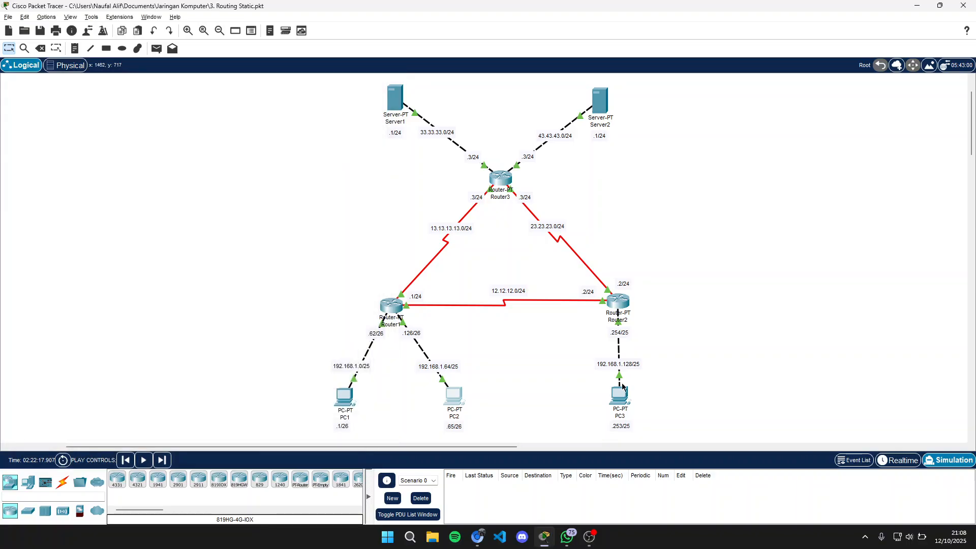
Step: Check the IPv4 address and subnet mask on PC3's FastEthernet0 interface against the topology labels
{"action": "left_click", "coordinate": [621, 396]}
{"action": "left_click", "coordinate": [389, 193]}
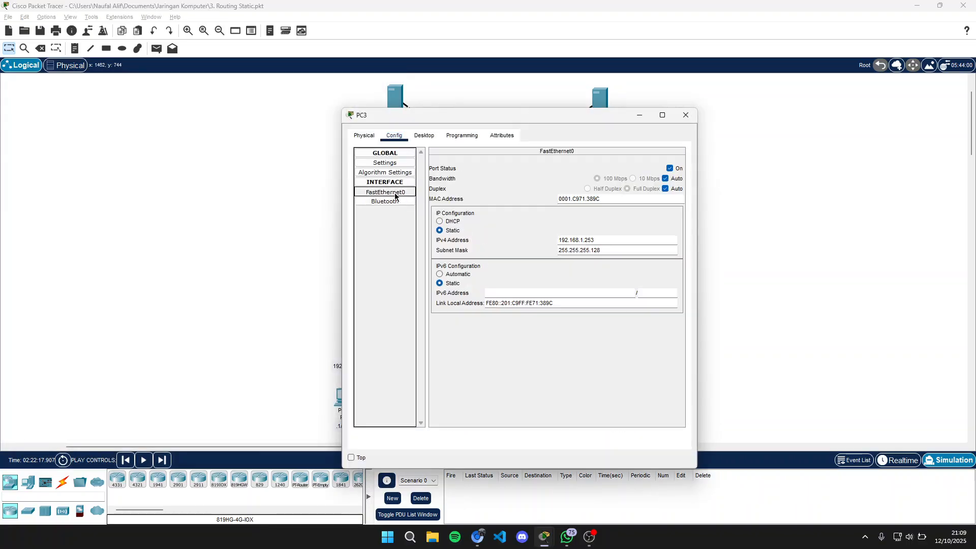
{"action": "left_click_drag", "start_coordinate": [544, 122], "coordinate": [260, 103]}
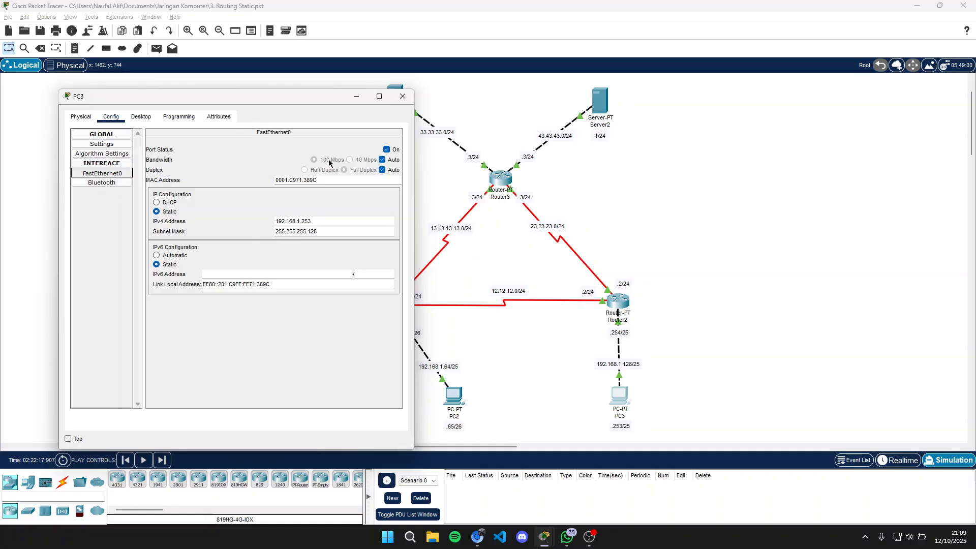
{"action": "left_click", "coordinate": [403, 96]}
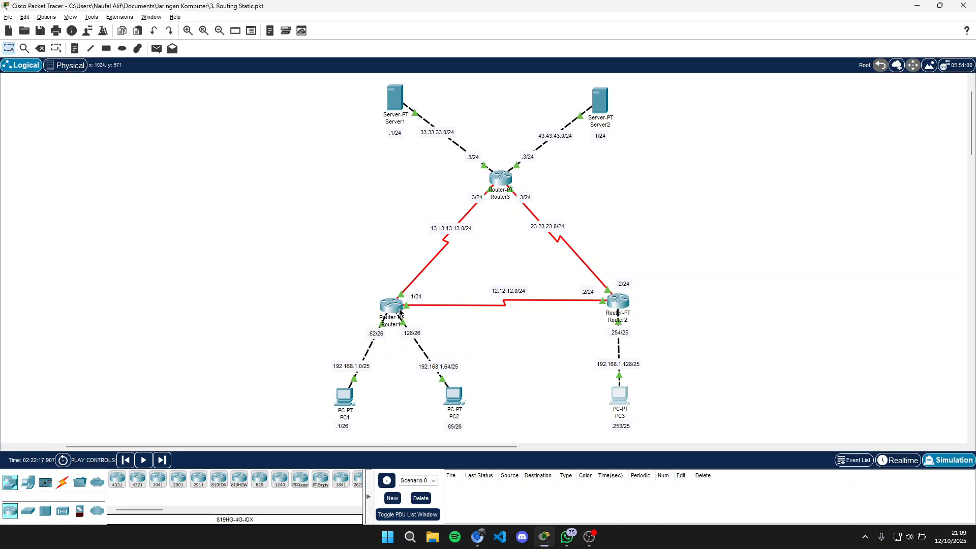
Step: Review the IP configuration of Router1's FastEthernet0/0, FastEthernet1/0, Serial2/0 and Serial3/0 interfaces
{"action": "left_click", "coordinate": [401, 311]}
{"action": "left_click_drag", "start_coordinate": [447, 109], "coordinate": [173, 83]}
{"action": "left_click", "coordinate": [85, 189]}
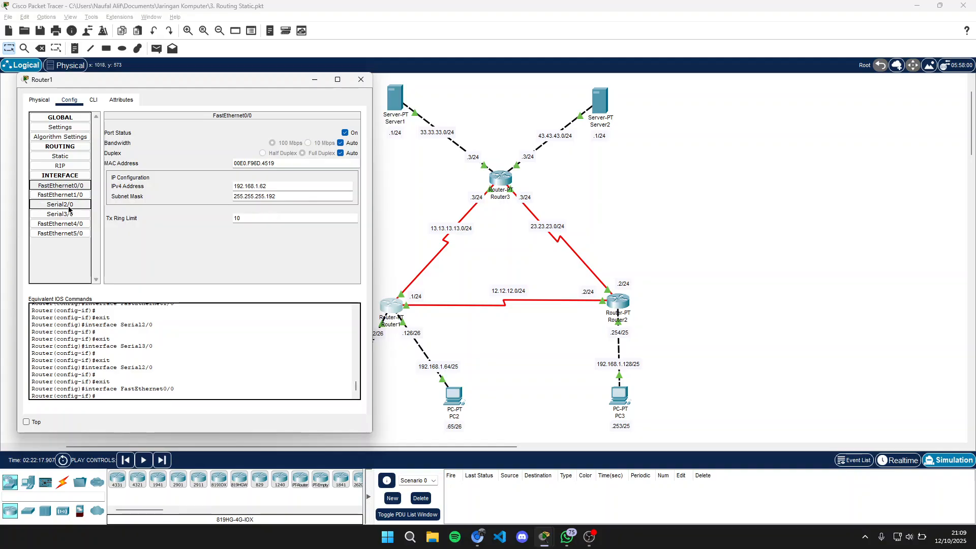
{"action": "left_click", "coordinate": [56, 196]}
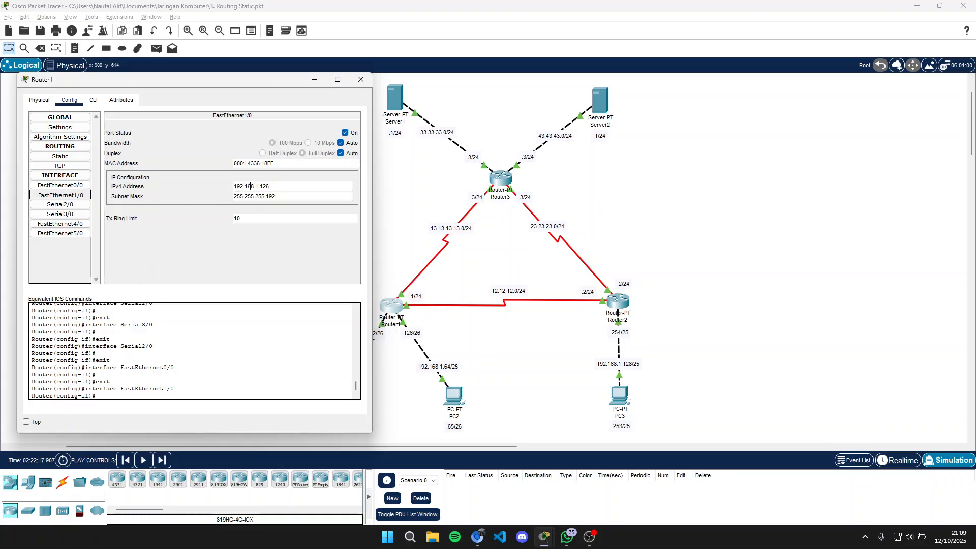
{"action": "left_click", "coordinate": [87, 205]}
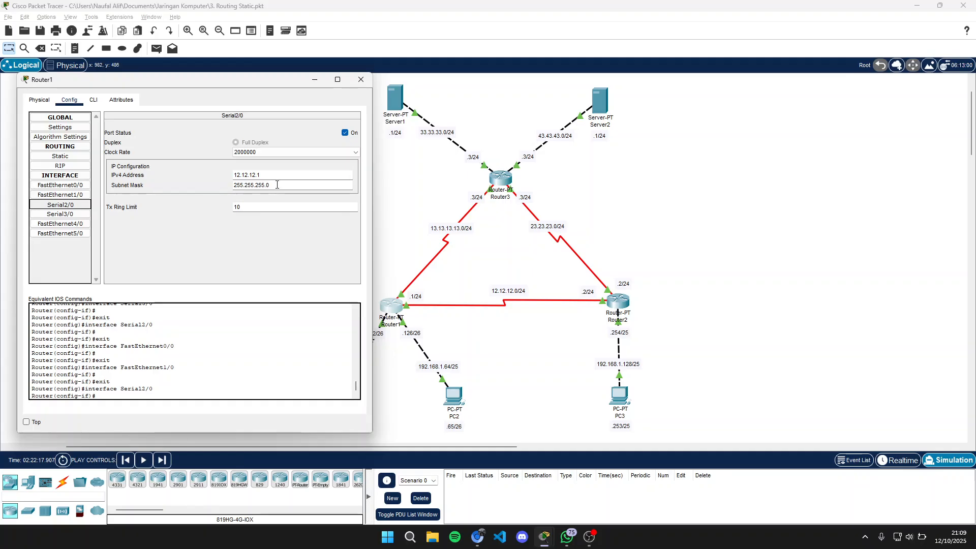
{"action": "left_click", "coordinate": [76, 214]}
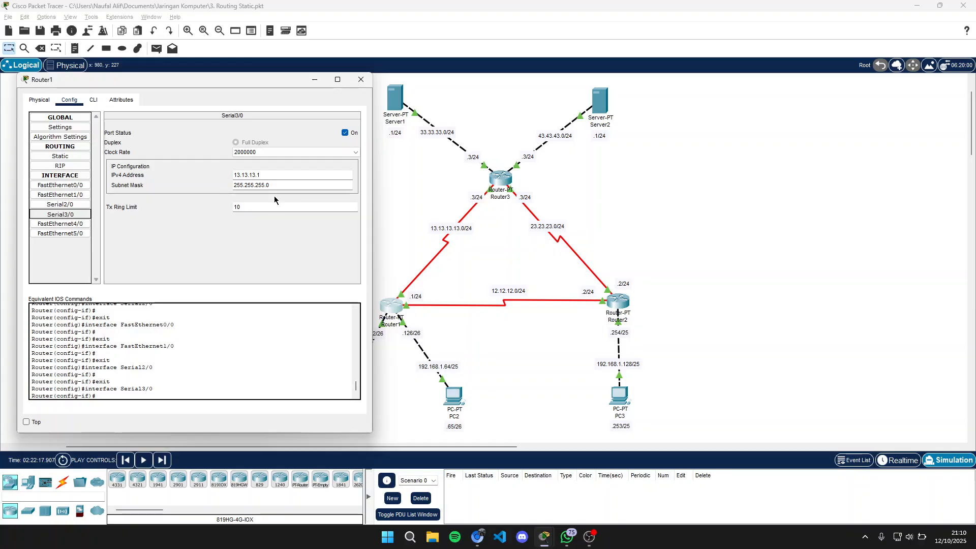
{"action": "left_click", "coordinate": [360, 82]}
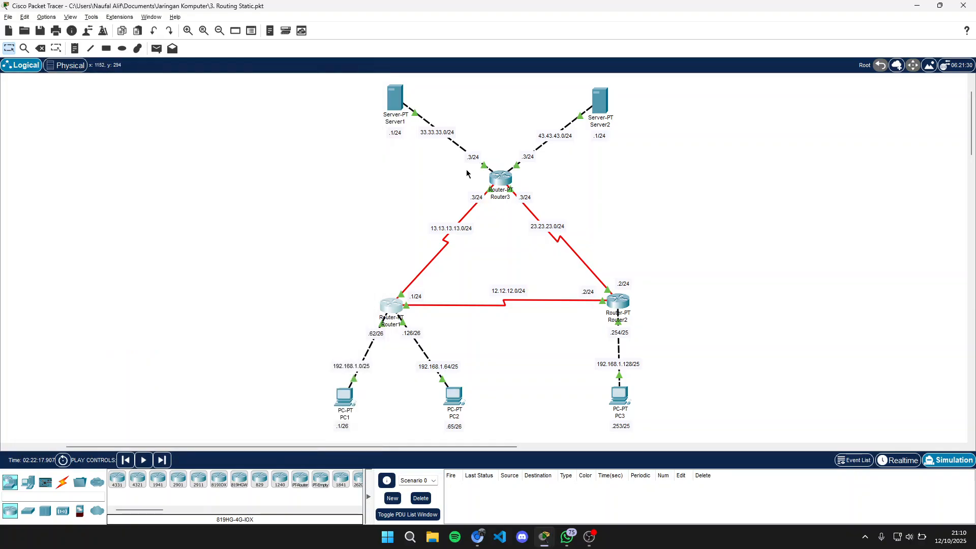
Step: Review the IP configuration of Router2's FastEthernet0/0, Serial2/0 and Serial3/0 interfaces against the topology labels
{"action": "left_click", "coordinate": [619, 308]}
{"action": "left_click", "coordinate": [384, 221]}
{"action": "left_click_drag", "start_coordinate": [516, 118], "coordinate": [264, 95]}
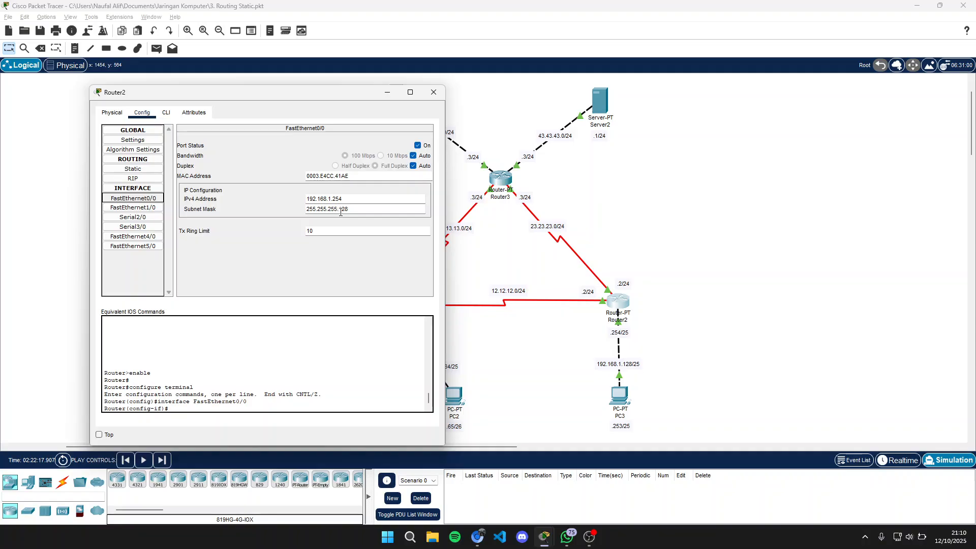
{"action": "left_click", "coordinate": [133, 217]}
{"action": "left_click_drag", "start_coordinate": [277, 94], "coordinate": [229, 88]}
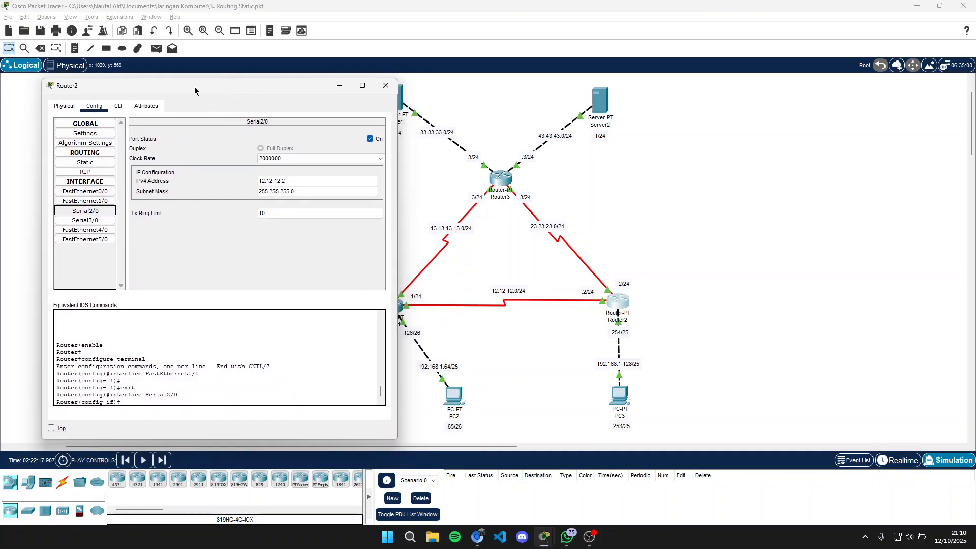
{"action": "left_click_drag", "start_coordinate": [197, 88], "coordinate": [164, 85]}
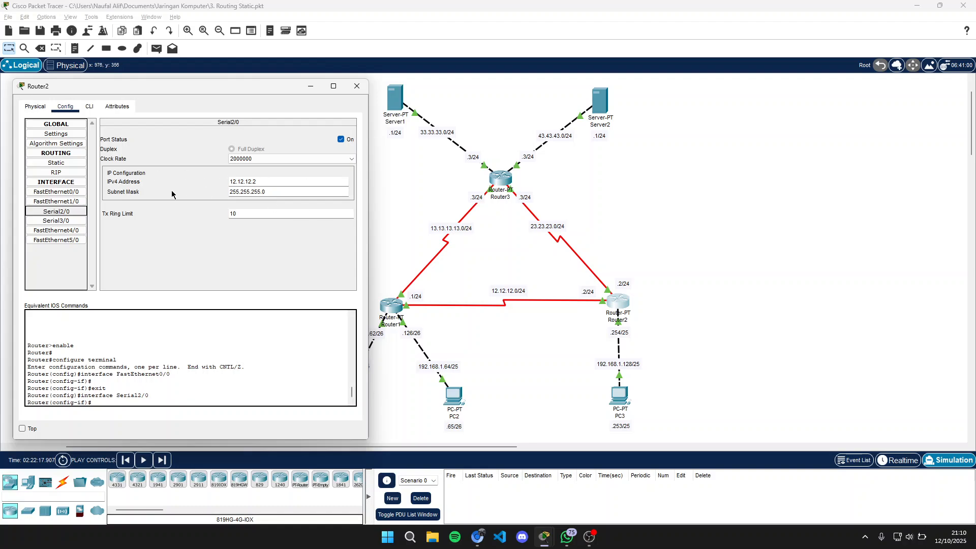
{"action": "left_click", "coordinate": [56, 220]}
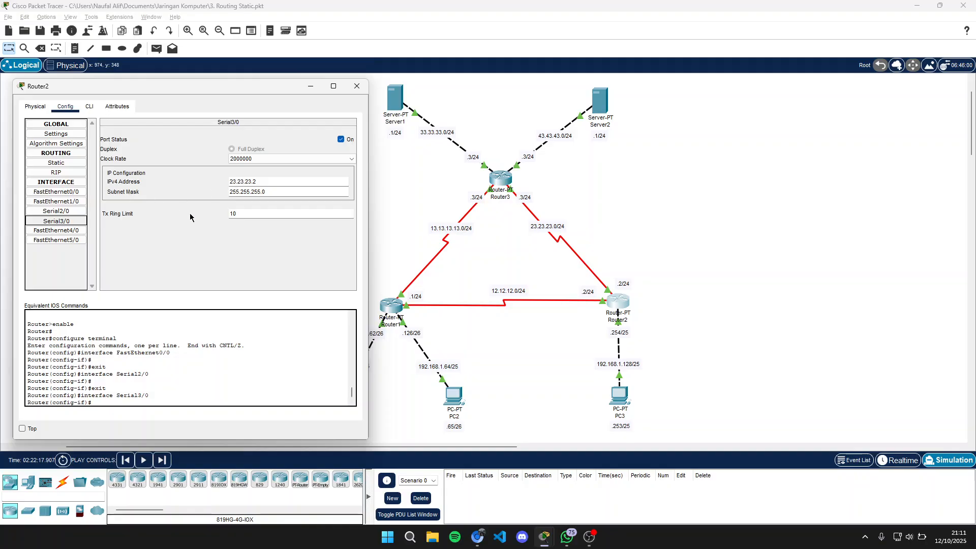
{"action": "left_click", "coordinate": [356, 87]}
Step: Review the IP configuration of Router3's FastEthernet0/0 and FastEthernet1/0 interfaces facing the two servers
{"action": "left_click", "coordinate": [500, 178]}
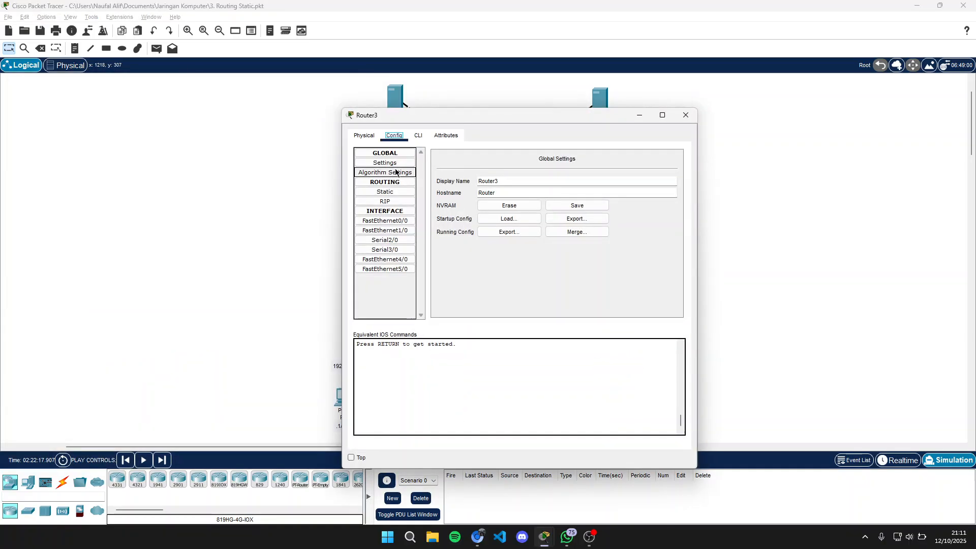
{"action": "left_click", "coordinate": [385, 192]}
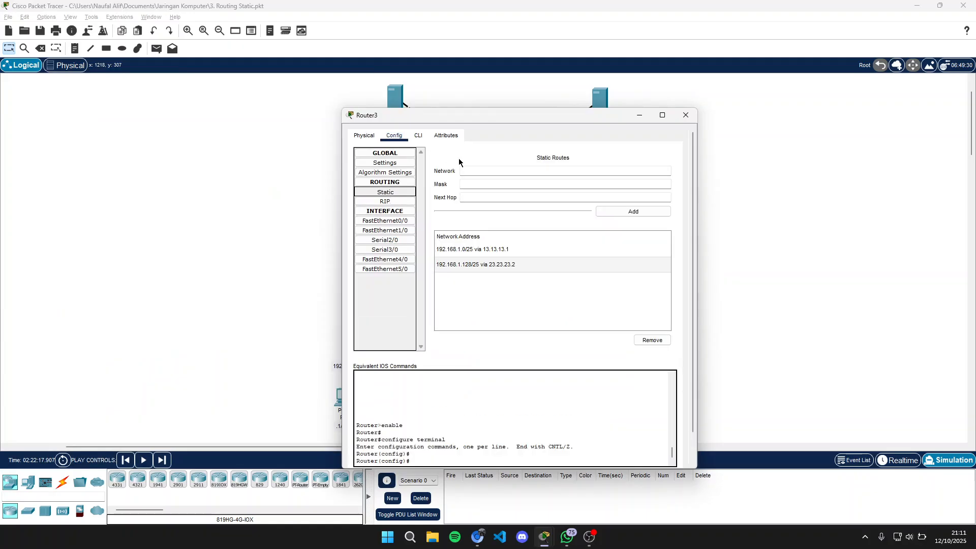
{"action": "left_click", "coordinate": [389, 221]}
{"action": "left_click_drag", "start_coordinate": [508, 115], "coordinate": [187, 81]}
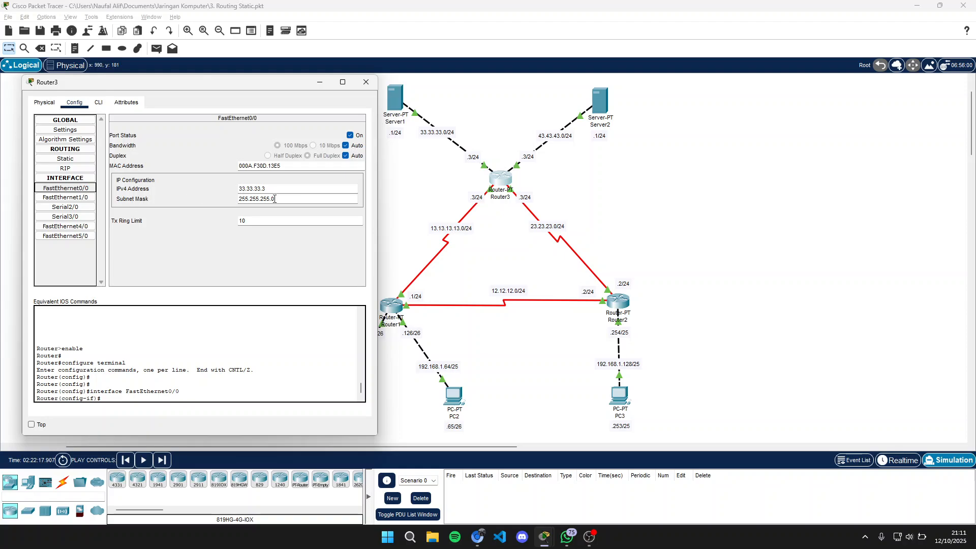
{"action": "left_click", "coordinate": [81, 198]}
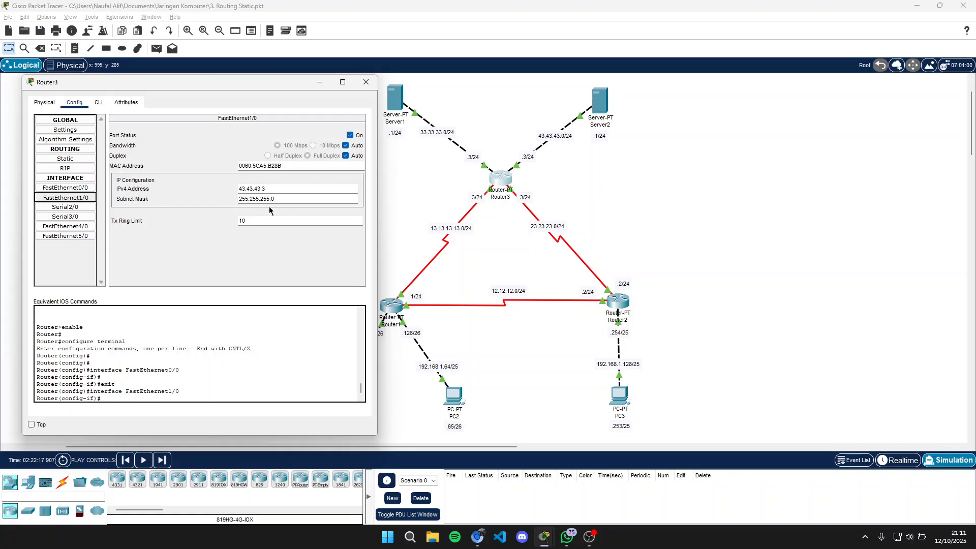
{"action": "left_click", "coordinate": [366, 82]}
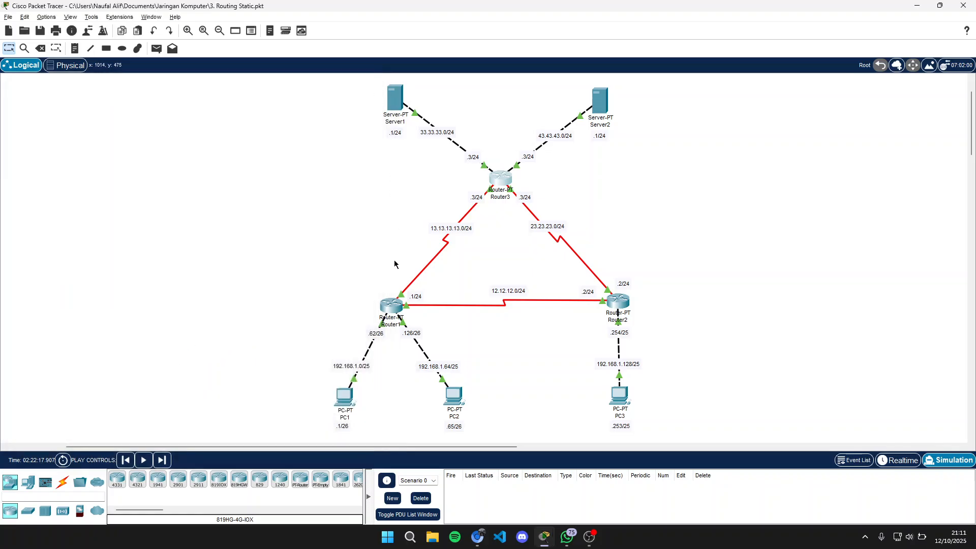
Step: Examine Router1's static routes to the PC3 network and both server networks, including the network, mask and next-hop fields
{"action": "mouse_move", "coordinate": [390, 313]}
{"action": "left_click", "coordinate": [392, 305]}
{"action": "left_click", "coordinate": [382, 196]}
{"action": "left_click_drag", "start_coordinate": [451, 117], "coordinate": [218, 81]}
{"action": "left_click", "coordinate": [237, 218]}
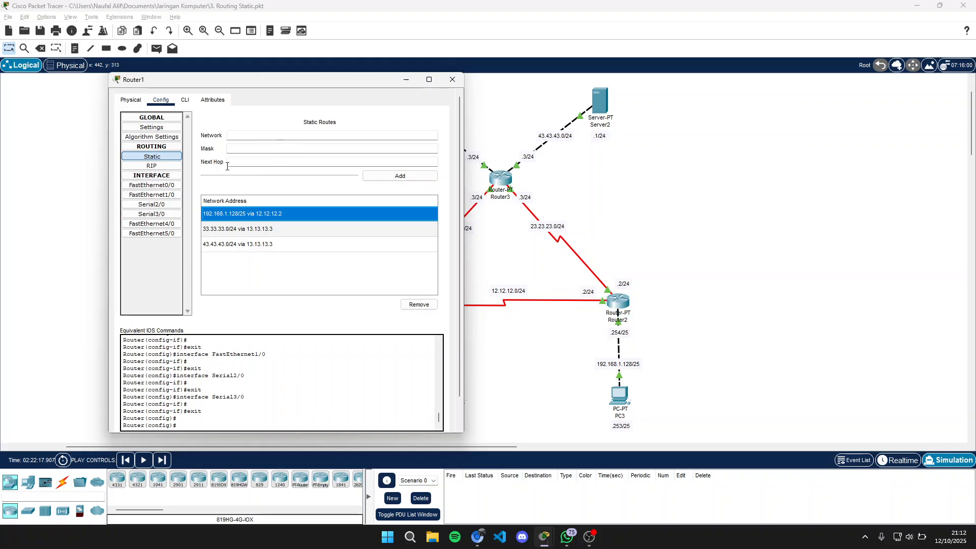
{"action": "left_click_drag", "start_coordinate": [253, 84], "coordinate": [185, 79]}
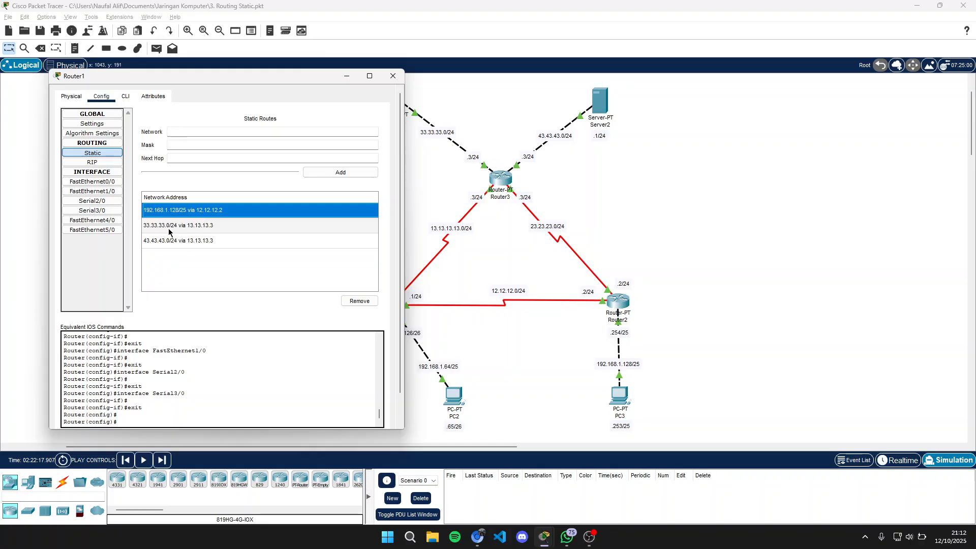
{"action": "left_click", "coordinate": [179, 143]}
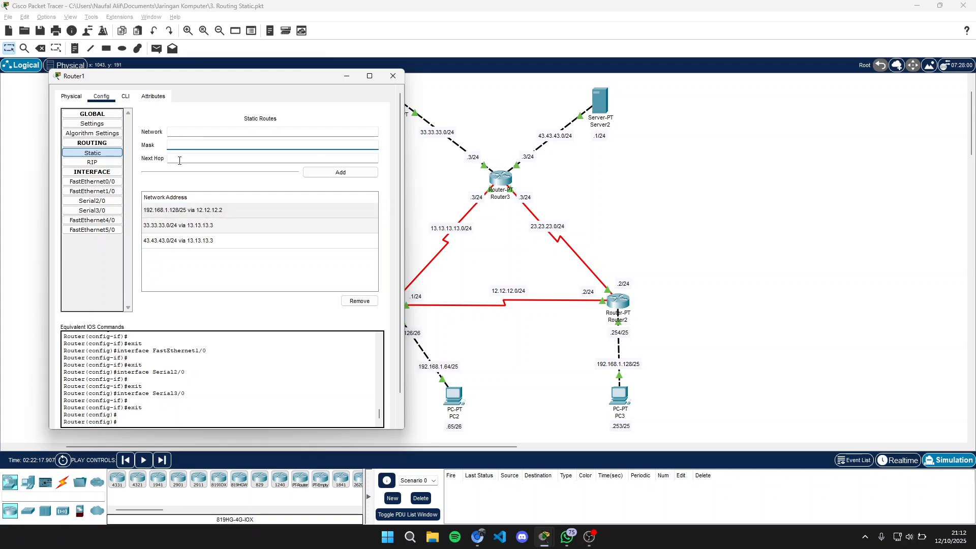
{"action": "left_click", "coordinate": [178, 159]}
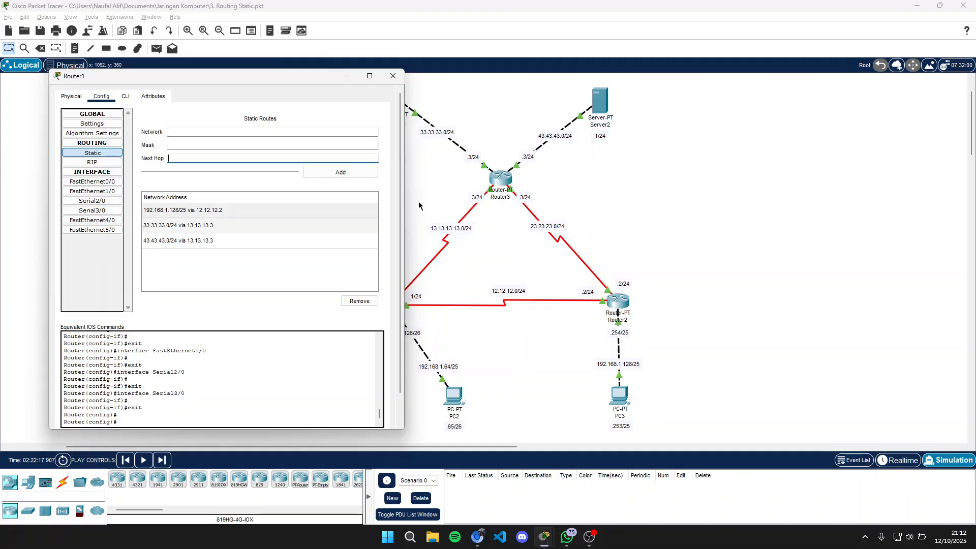
{"action": "left_click", "coordinate": [181, 242]}
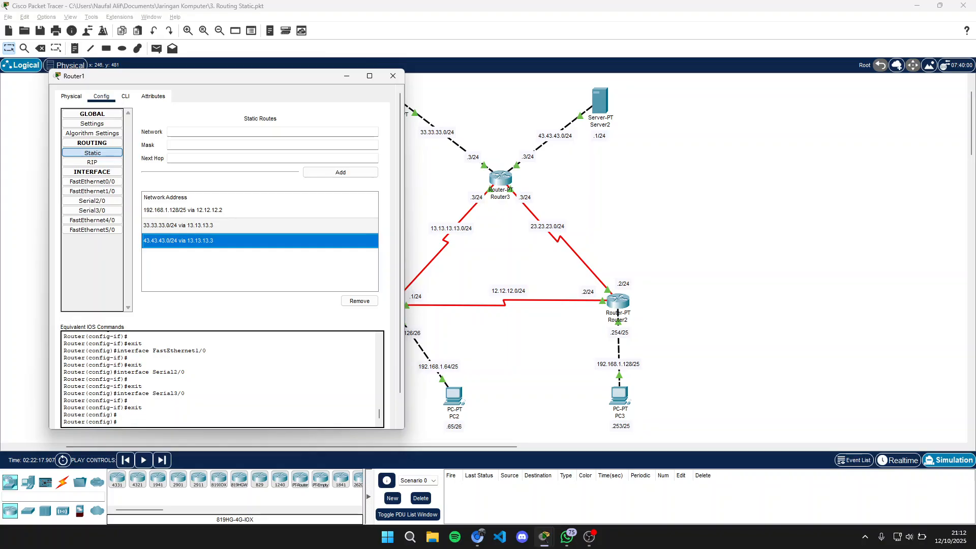
{"action": "left_click", "coordinate": [226, 227]}
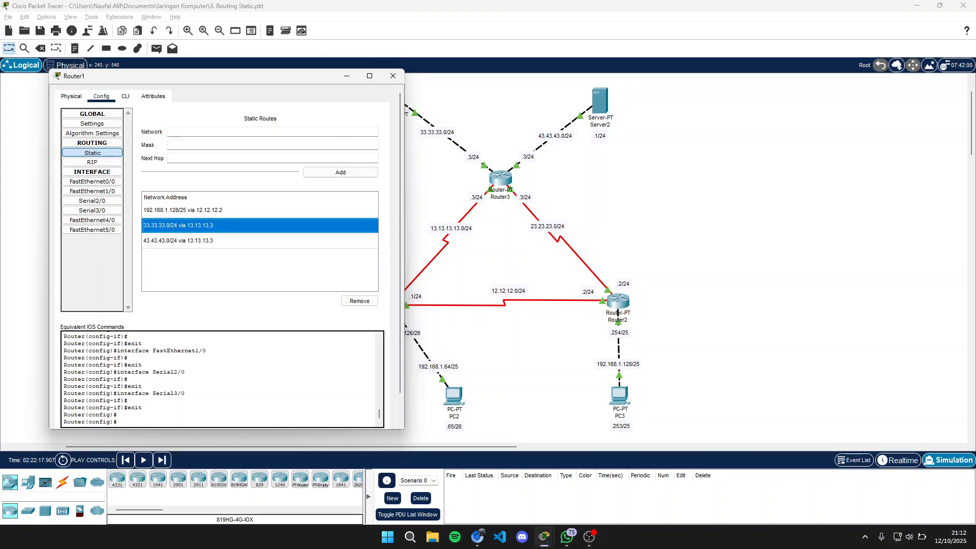
{"action": "left_click", "coordinate": [393, 76]}
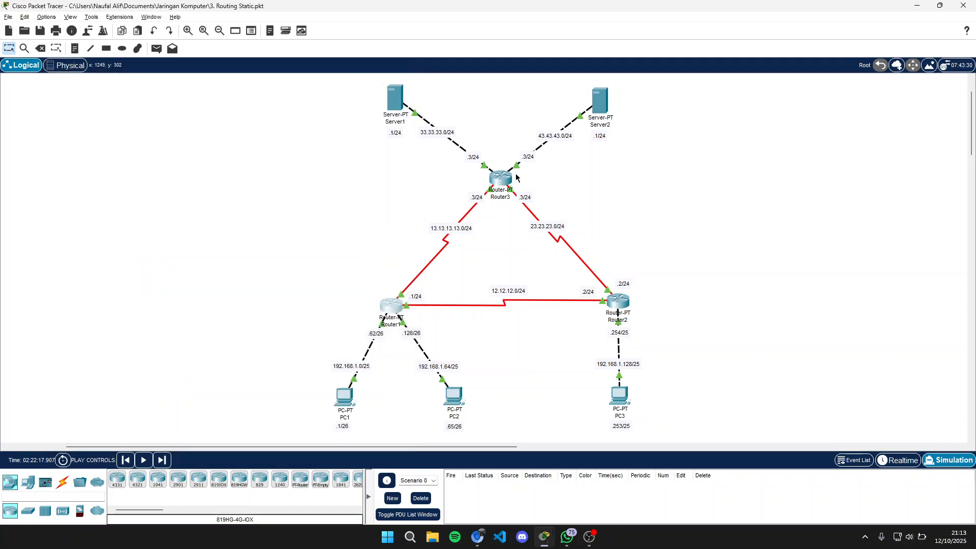
Step: Examine Router2's static routes to the PC1 and PC2 network and both server networks against the topology labels
{"action": "left_click", "coordinate": [617, 305]}
{"action": "left_click", "coordinate": [385, 192]}
{"action": "left_click_drag", "start_coordinate": [432, 118], "coordinate": [105, 88]}
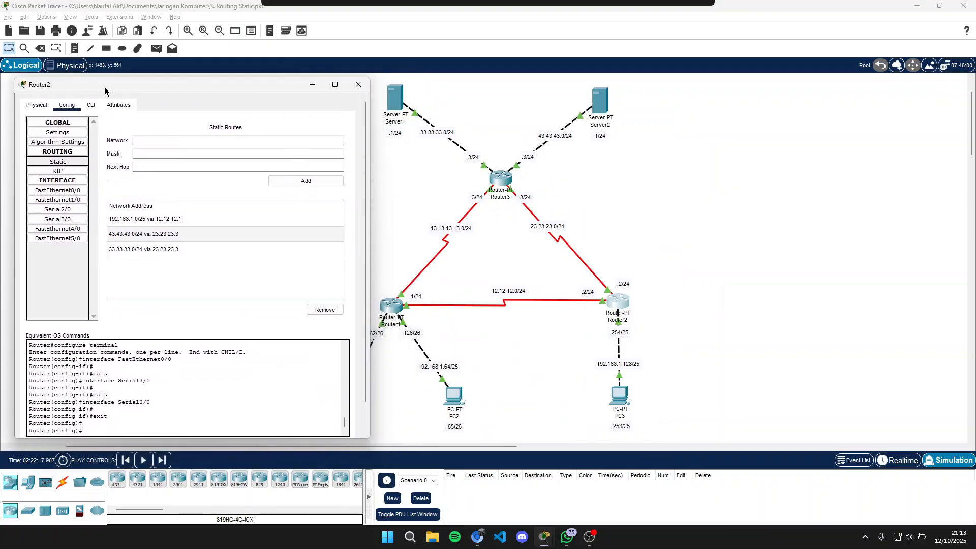
{"action": "left_click", "coordinate": [160, 220]}
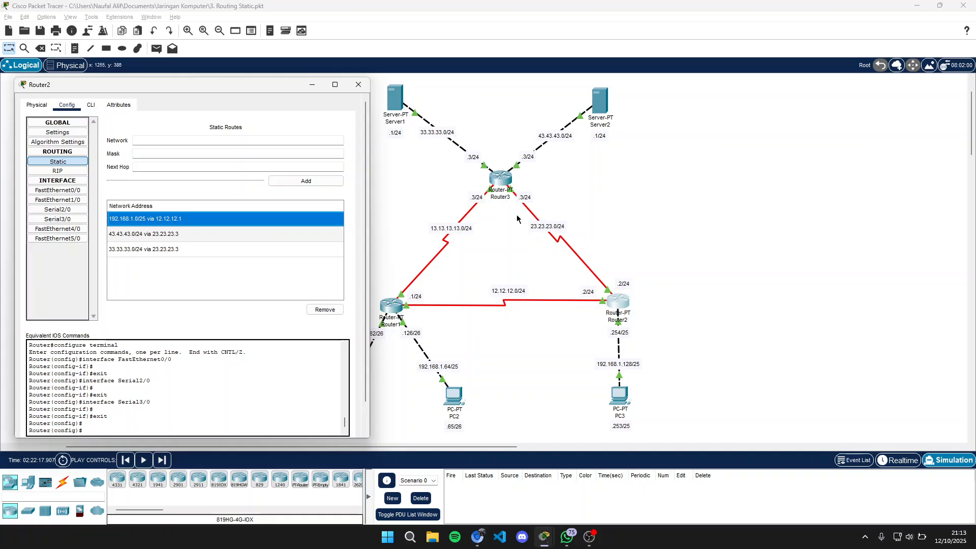
{"action": "left_click", "coordinate": [114, 251]}
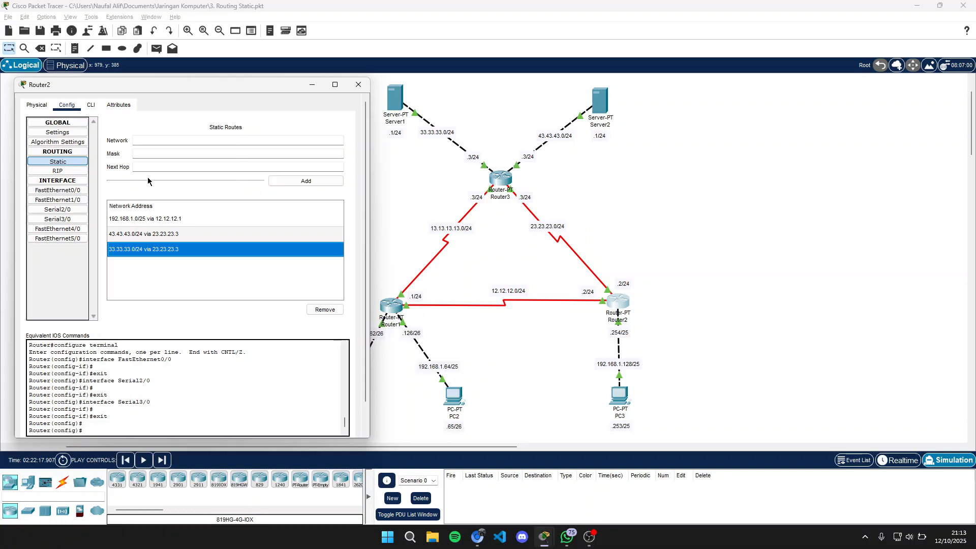
{"action": "left_click", "coordinate": [358, 88]}
Step: Examine Router3's static routes to the 192.168.1.0/25 and 192.168.1.128/25 networks and their next hops
{"action": "left_click", "coordinate": [501, 179]}
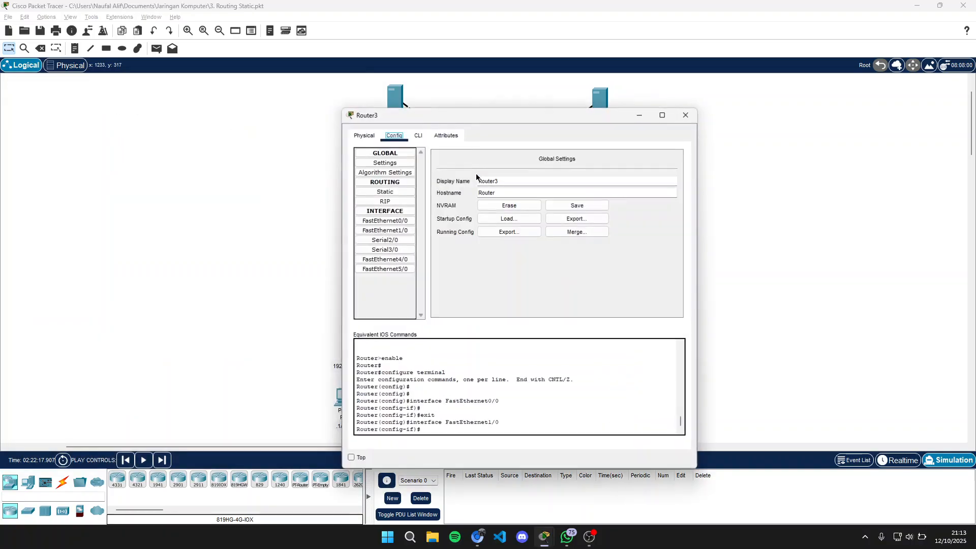
{"action": "left_click", "coordinate": [399, 193]}
{"action": "left_click_drag", "start_coordinate": [480, 120], "coordinate": [159, 92]}
{"action": "left_click", "coordinate": [144, 223]}
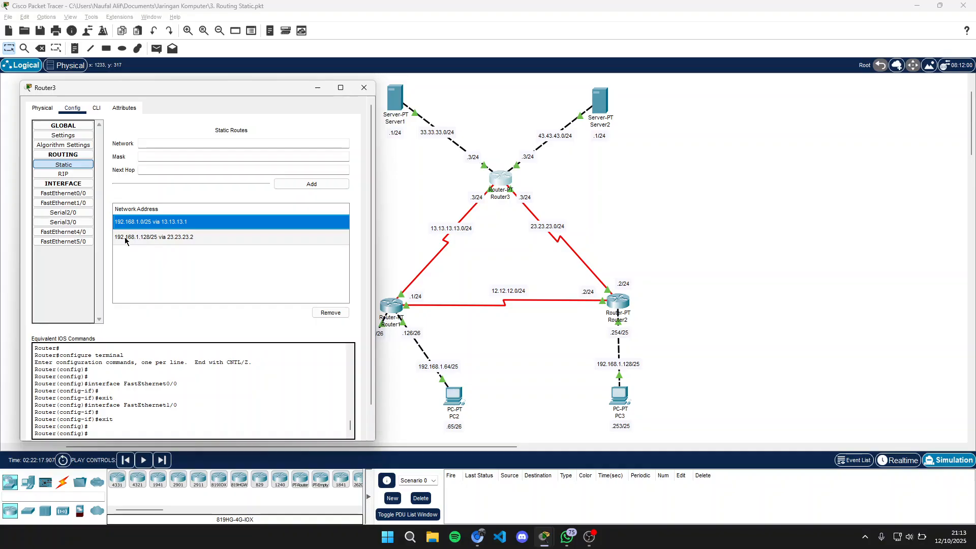
{"action": "left_click", "coordinate": [163, 239]}
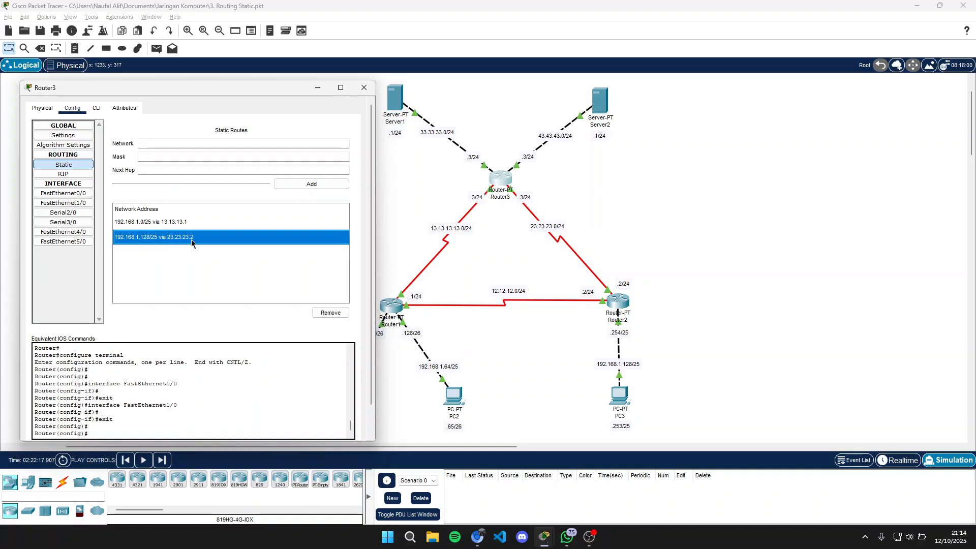
{"action": "left_click_drag", "start_coordinate": [118, 92], "coordinate": [107, 88]}
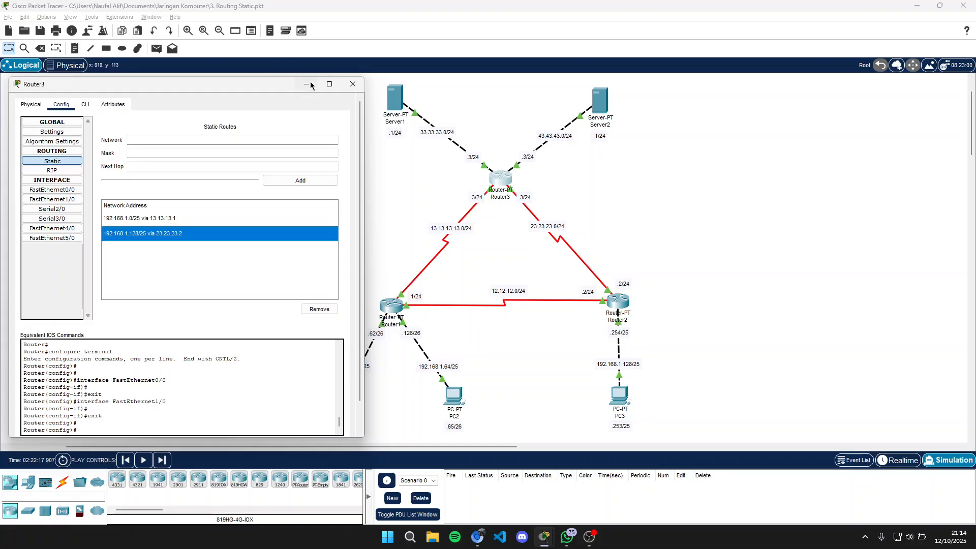
{"action": "left_click", "coordinate": [353, 86]}
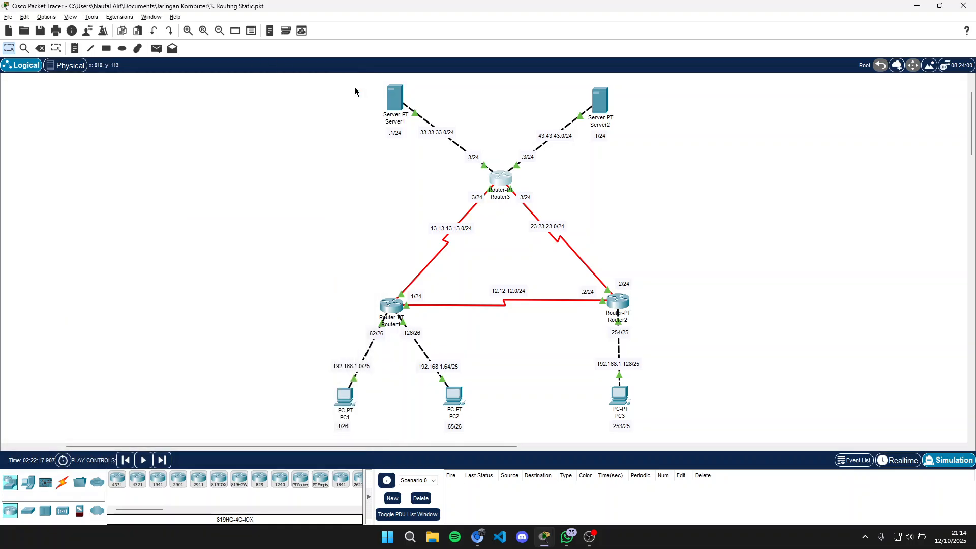
Step: Shift the entire topology to the left side of the workspace and bring up the simulation event list
{"action": "left_click_drag", "start_coordinate": [664, 430], "coordinate": [307, 85]}
{"action": "left_click_drag", "start_coordinate": [404, 102], "coordinate": [137, 103]}
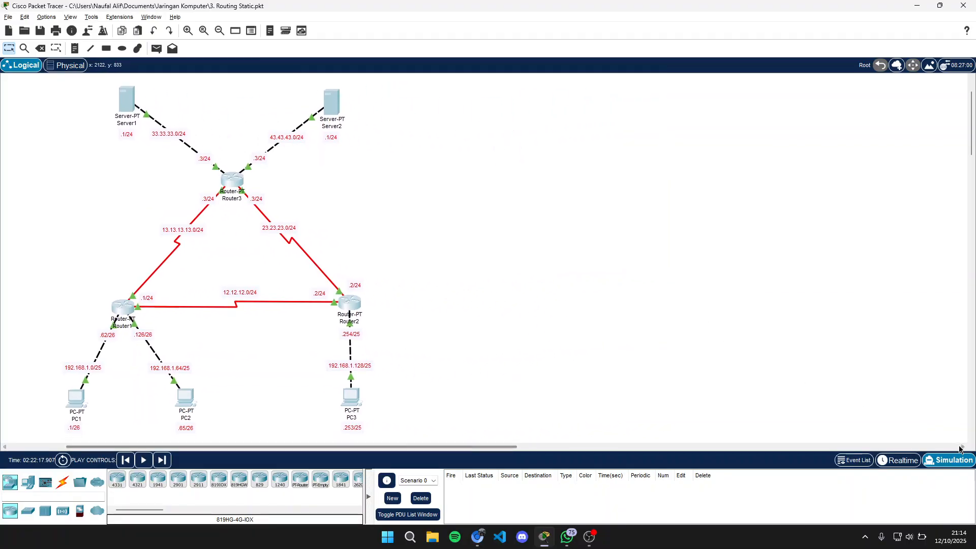
{"action": "left_click", "coordinate": [891, 461]}
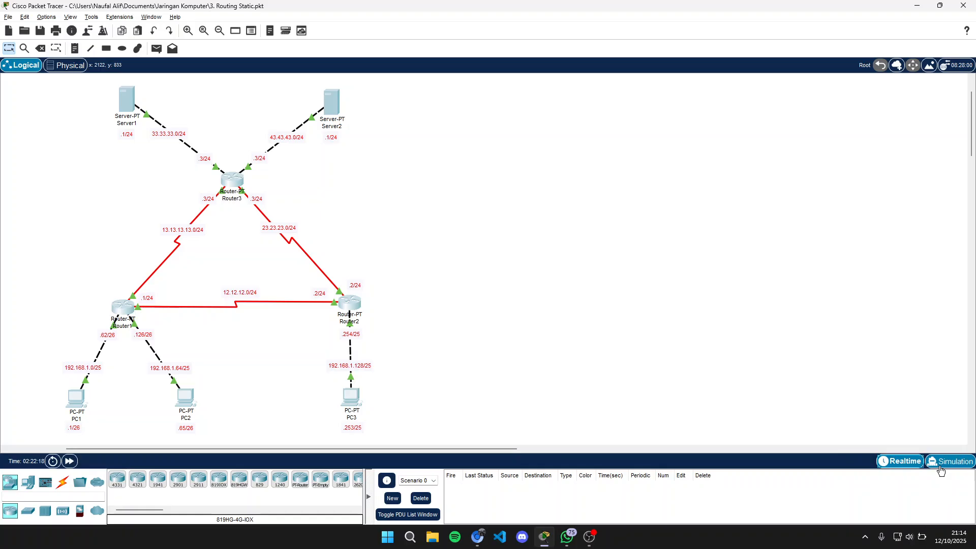
{"action": "left_click", "coordinate": [940, 466]}
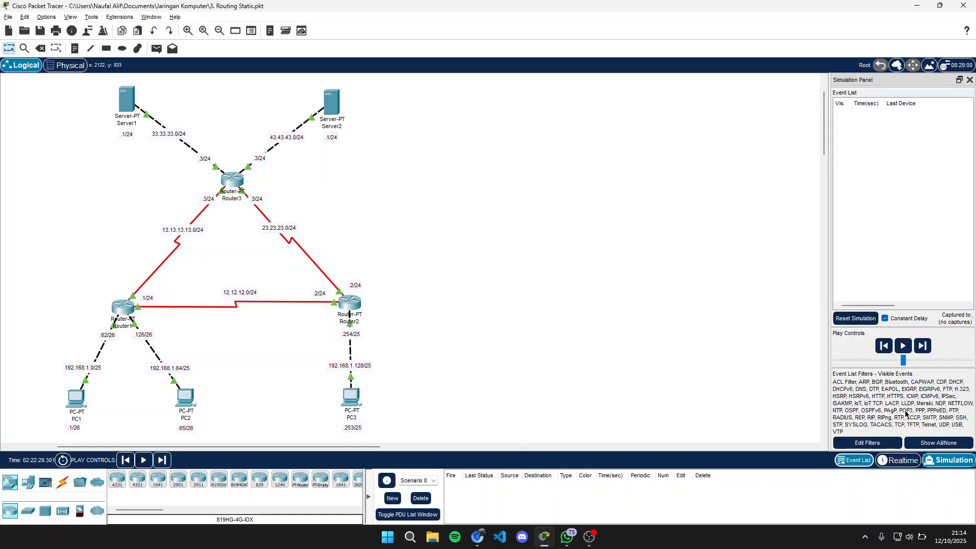
Step: Limit the simulation's visible events to ICMP only
{"action": "left_click", "coordinate": [927, 446]}
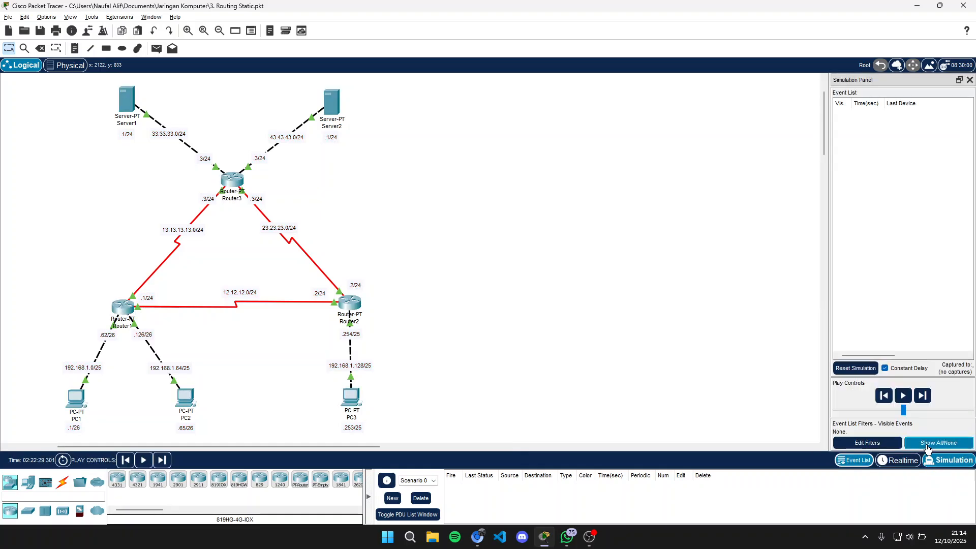
{"action": "left_click", "coordinate": [890, 444]}
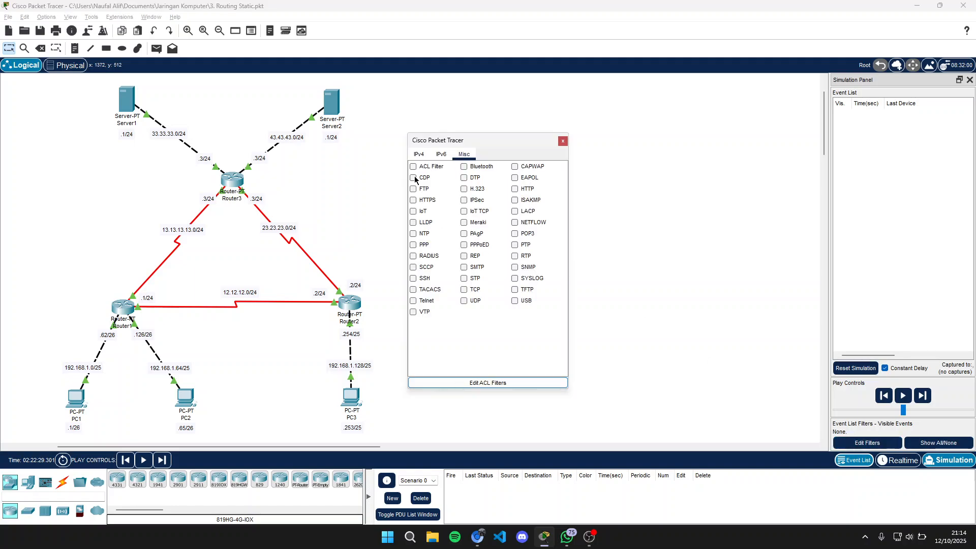
{"action": "left_click", "coordinate": [418, 155]}
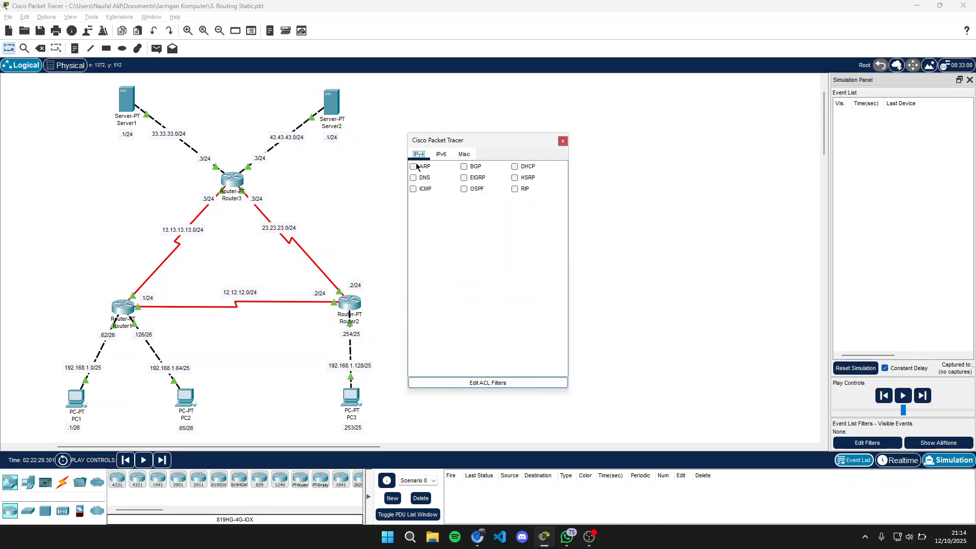
{"action": "left_click", "coordinate": [414, 190]}
{"action": "left_click", "coordinate": [563, 141]}
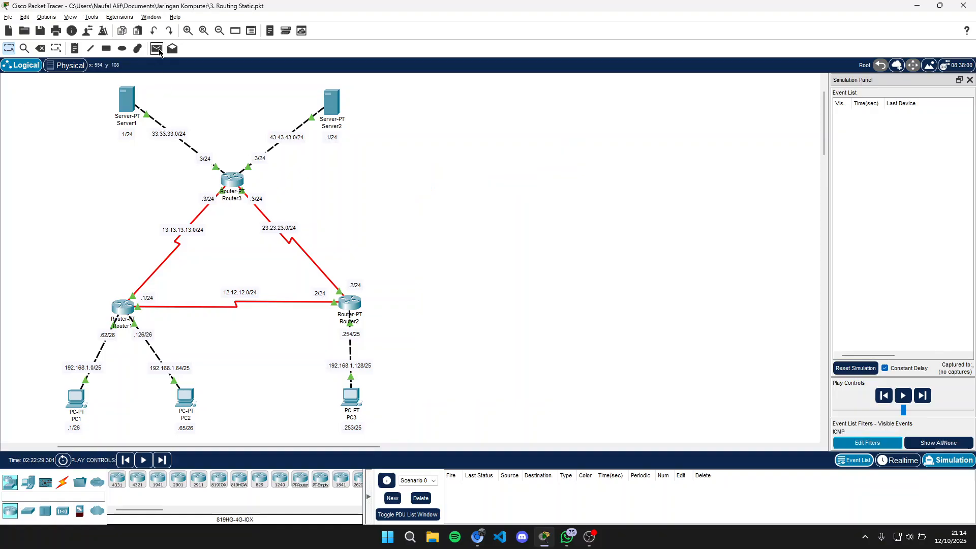
Step: Add a simple PDU from PC1 to PC2
{"action": "left_click", "coordinate": [158, 49]}
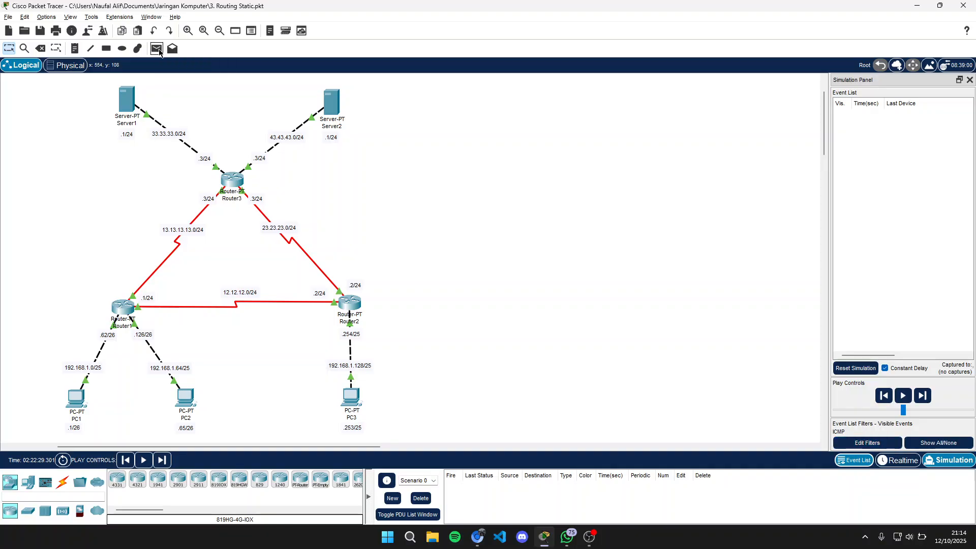
{"action": "left_click", "coordinate": [79, 398]}
{"action": "left_click", "coordinate": [185, 397]}
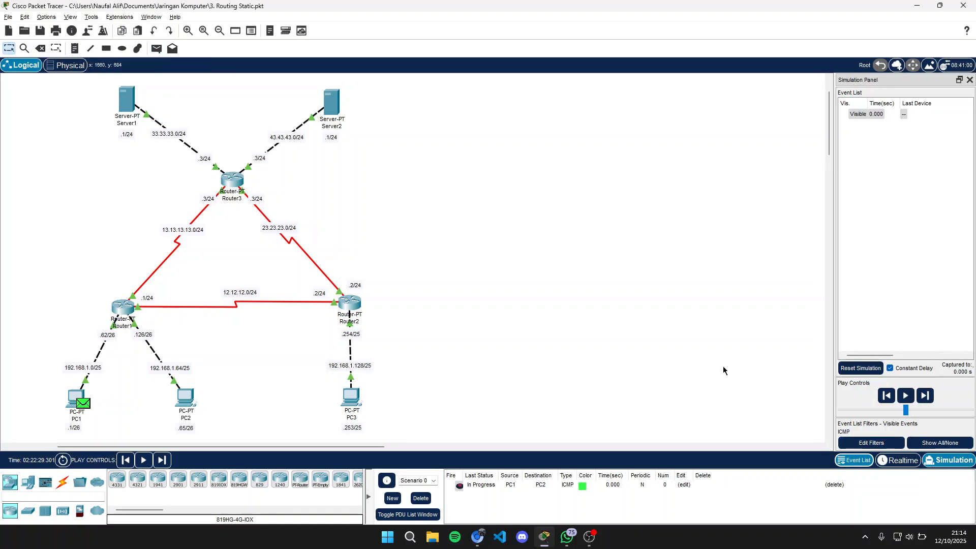
Step: Advance the simulation event by event, following the packet from PC1 through Router1 to PC2 and back to PC1
{"action": "left_click", "coordinate": [926, 399]}
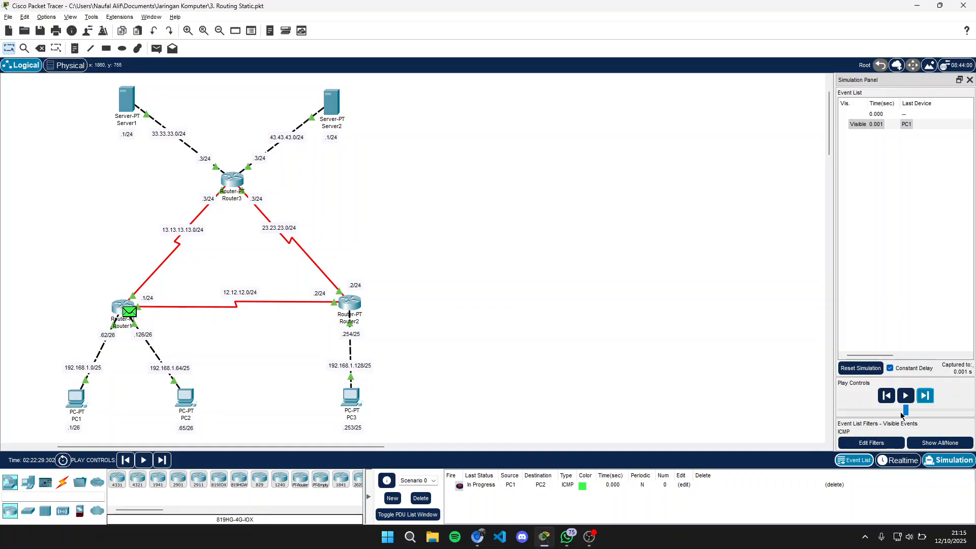
{"action": "left_click", "coordinate": [925, 396]}
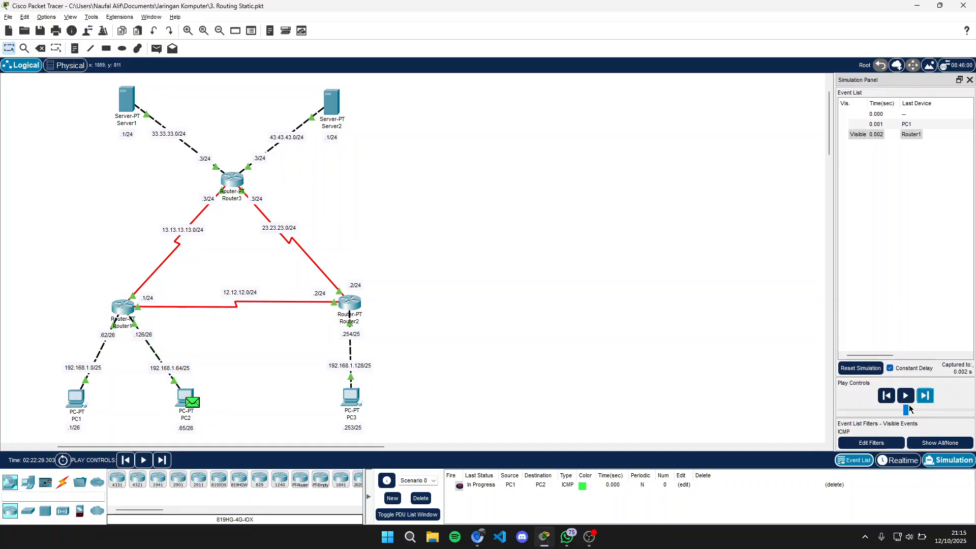
{"action": "left_click", "coordinate": [925, 396]}
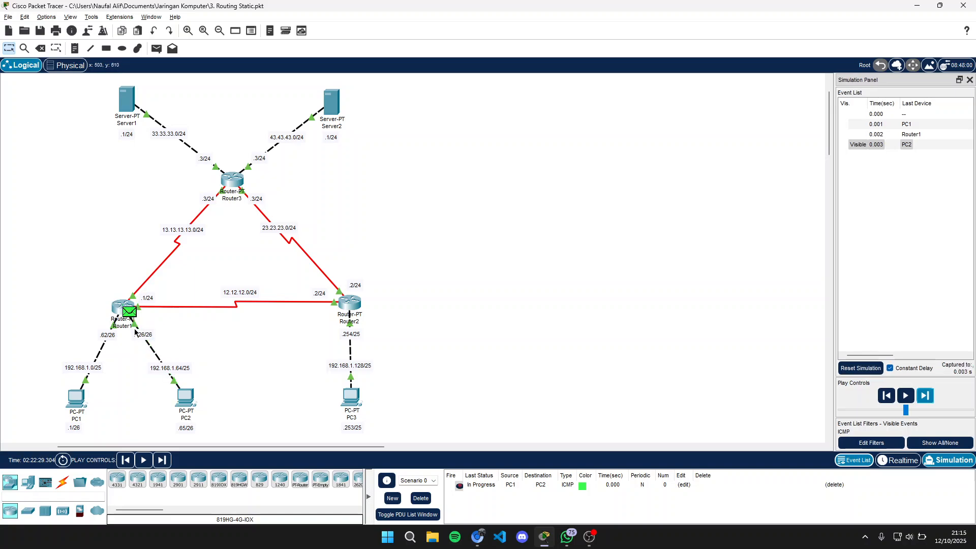
{"action": "left_click", "coordinate": [926, 396]}
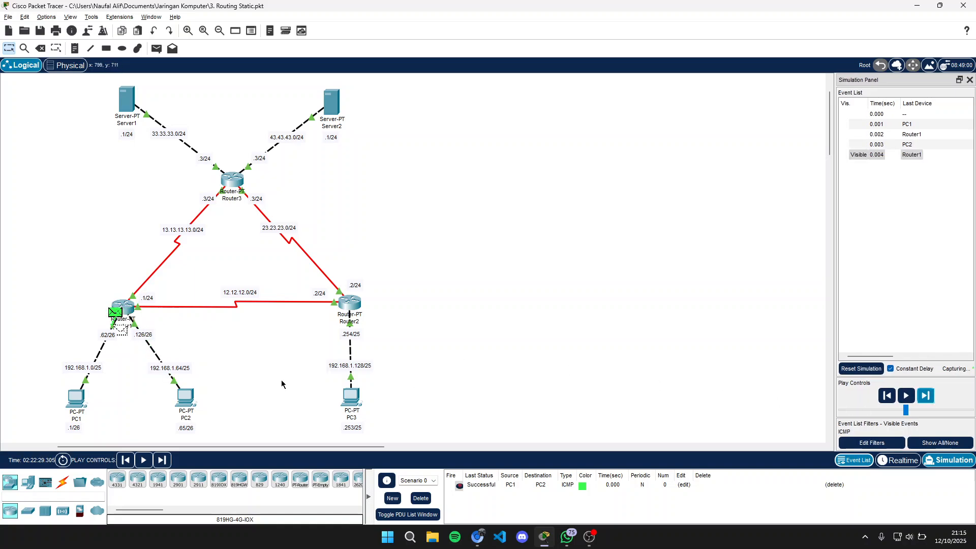
{"action": "mouse_move", "coordinate": [81, 403]}
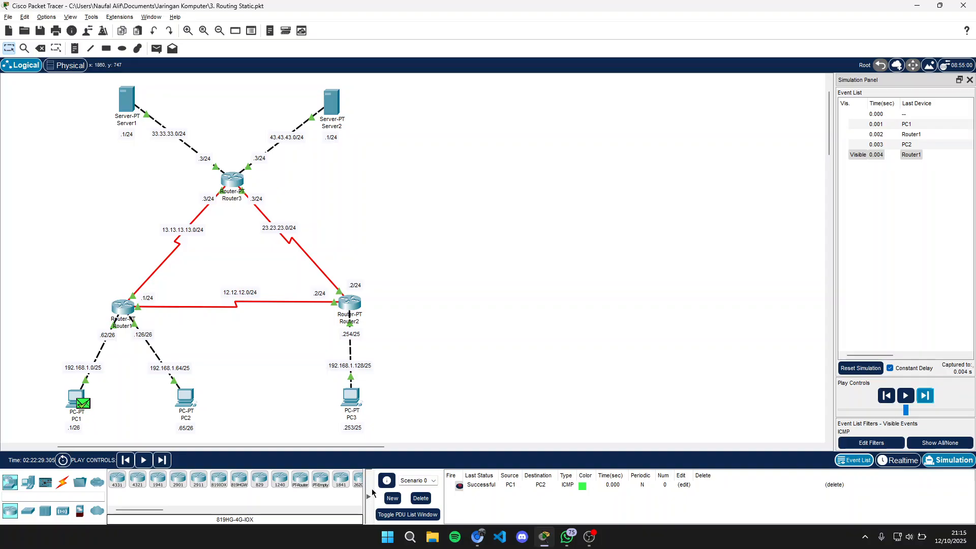
Step: Delete the current PDU scenario and add a simple PDU from PC1 to PC3
{"action": "left_click", "coordinate": [420, 500]}
{"action": "left_click", "coordinate": [156, 50]}
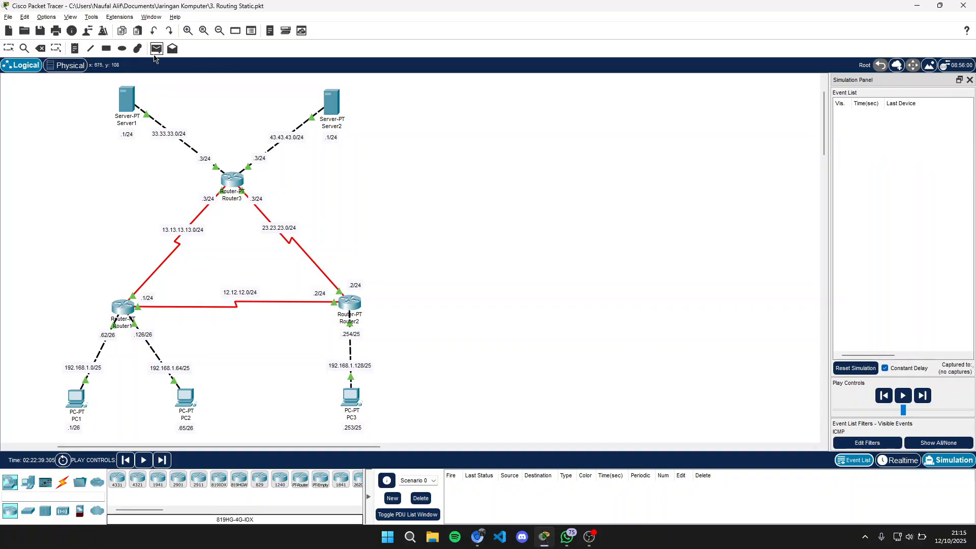
{"action": "left_click", "coordinate": [78, 398]}
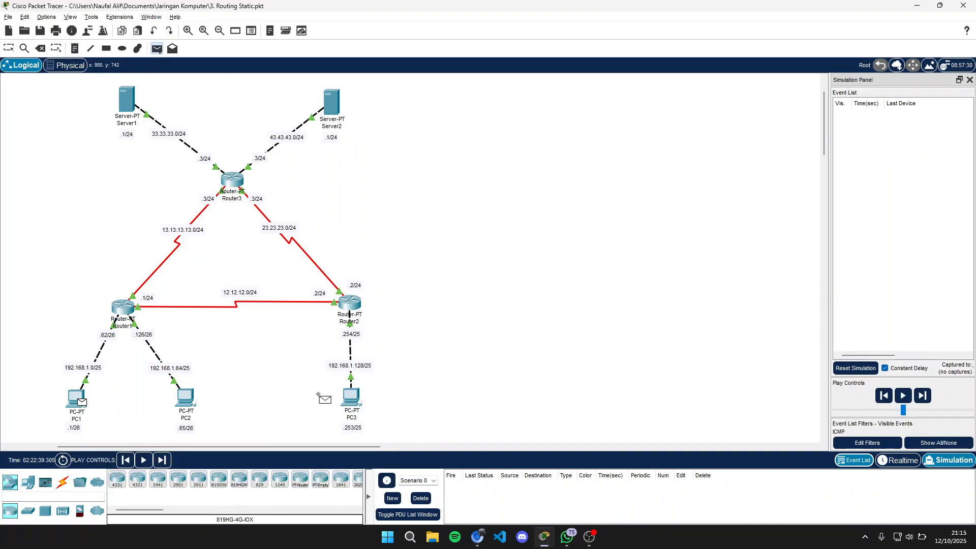
{"action": "left_click", "coordinate": [351, 402]}
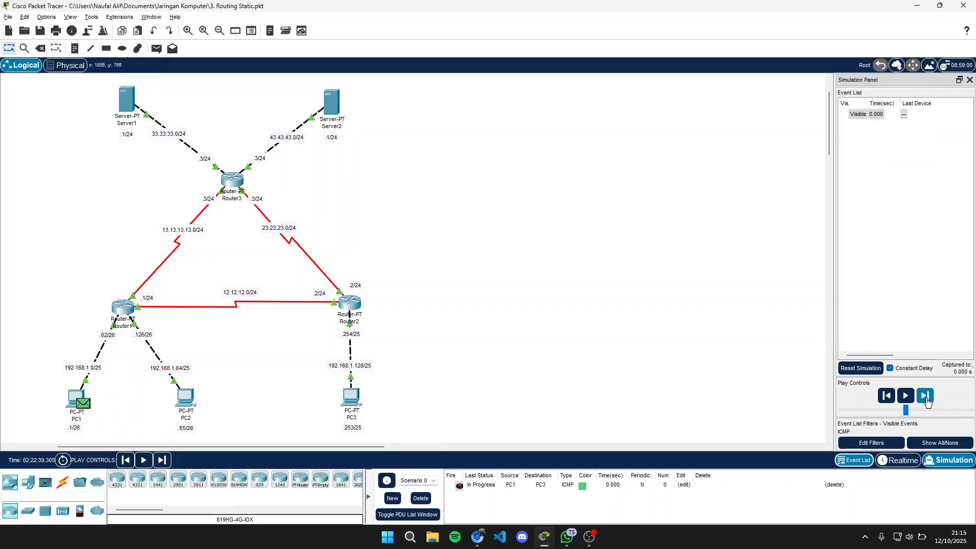
Step: Advance the simulation event by event, following the packet from PC1 through Router1 and Router2 to PC3 and back to PC1
{"action": "left_click", "coordinate": [927, 396]}
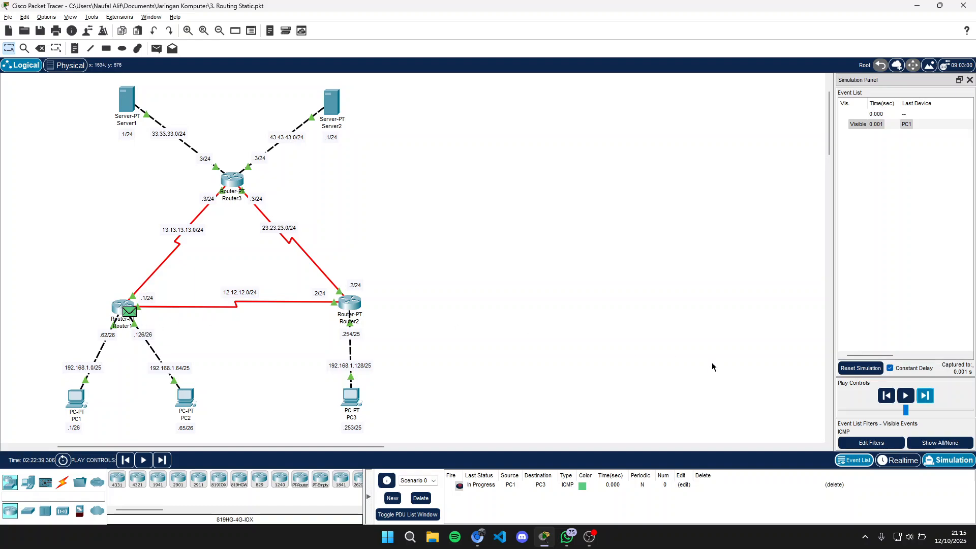
{"action": "left_click", "coordinate": [925, 395]}
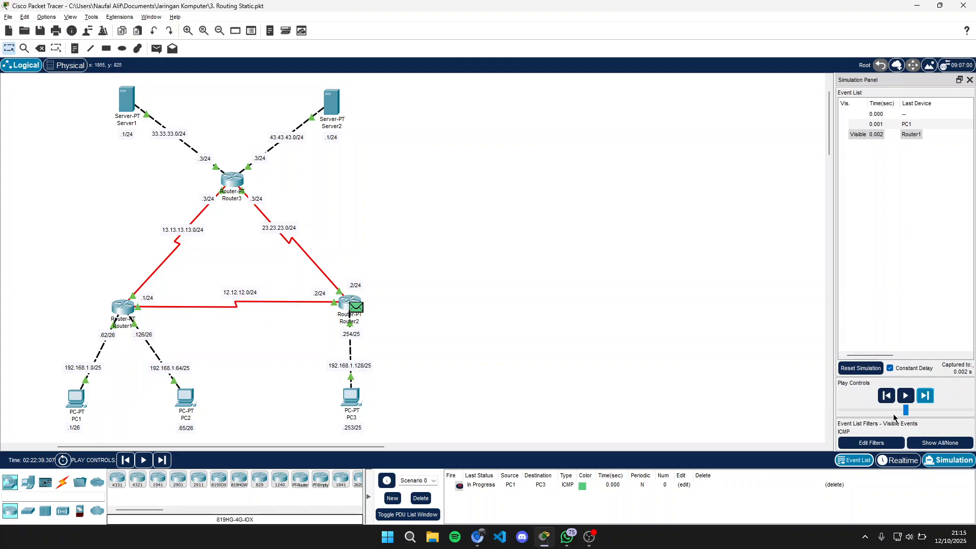
{"action": "left_click", "coordinate": [926, 395]}
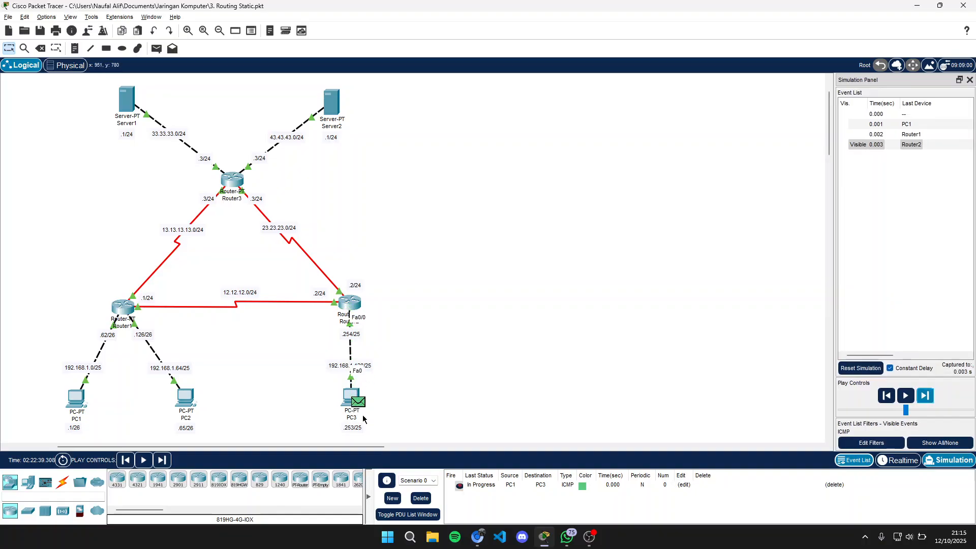
{"action": "left_click", "coordinate": [927, 399]}
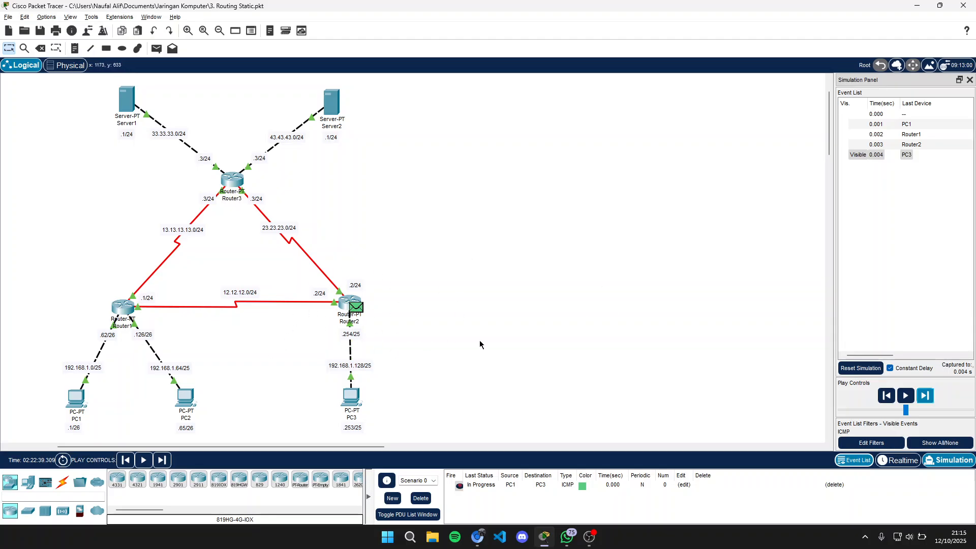
{"action": "left_click", "coordinate": [928, 398]}
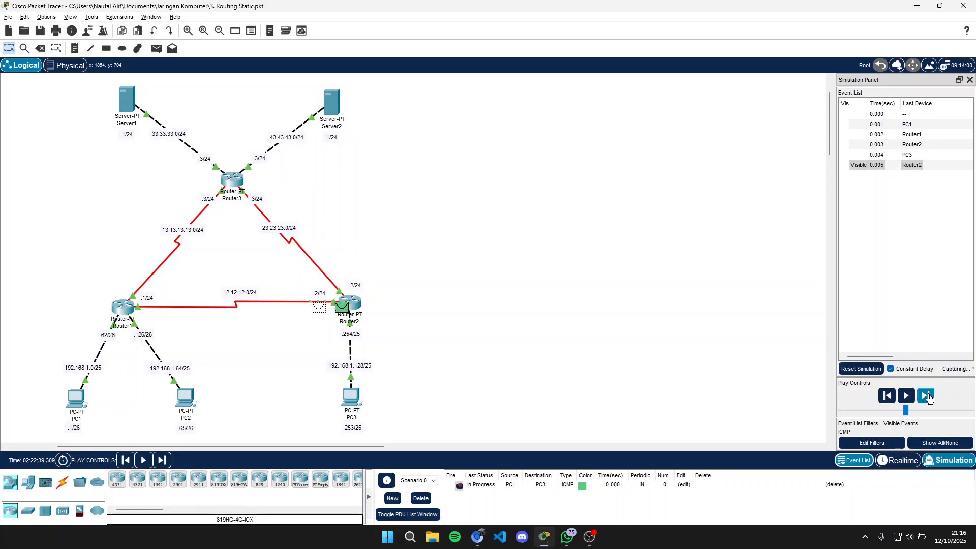
{"action": "mouse_move", "coordinate": [120, 311]}
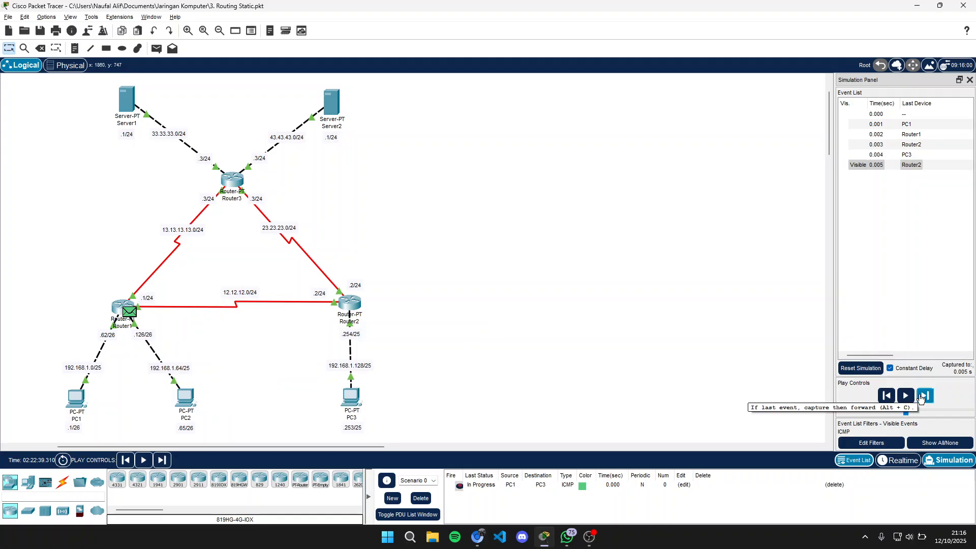
{"action": "left_click", "coordinate": [922, 397]}
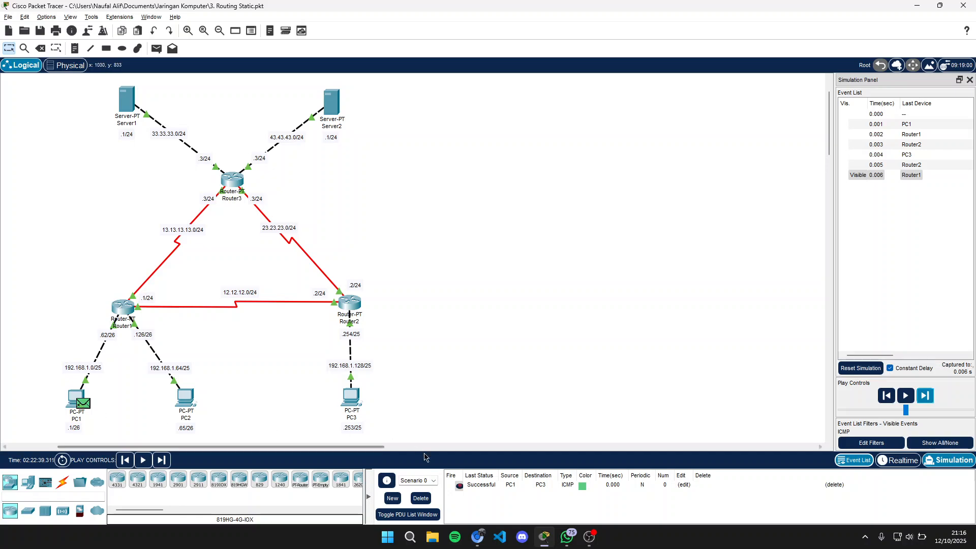
Step: Delete the PC1-to-PC3 scenario and add a simple PDU from PC1 to Server1
{"action": "left_click", "coordinate": [423, 498]}
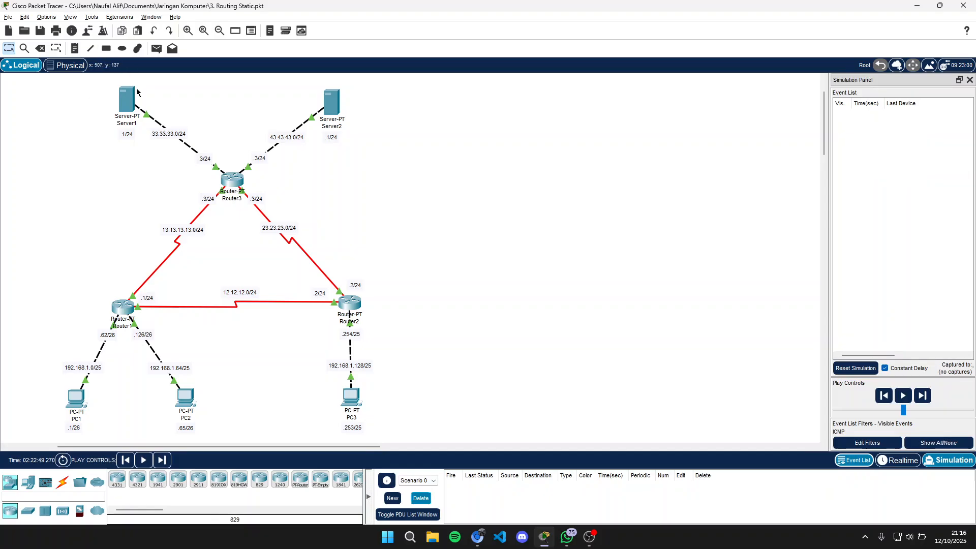
{"action": "left_click", "coordinate": [156, 48]}
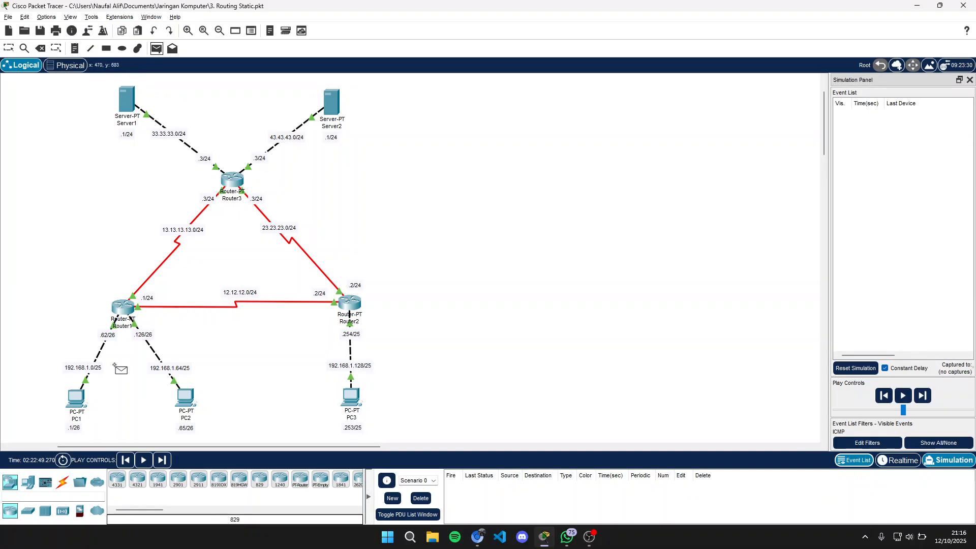
{"action": "left_click", "coordinate": [72, 398]}
{"action": "left_click", "coordinate": [134, 107]}
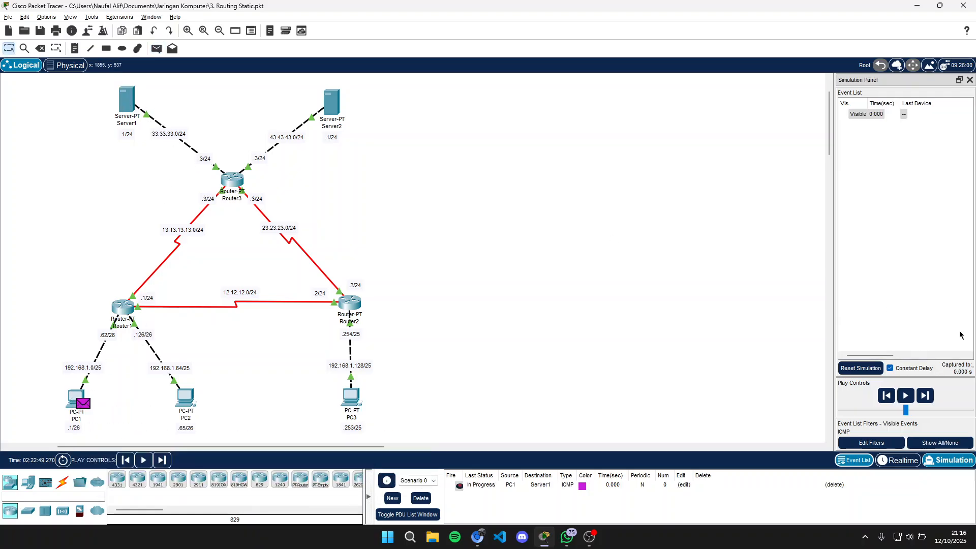
Step: Advance the simulation event by event, following the packet from PC1 through Router1 and Router3 to Server1 and back to PC1
{"action": "left_click", "coordinate": [926, 400]}
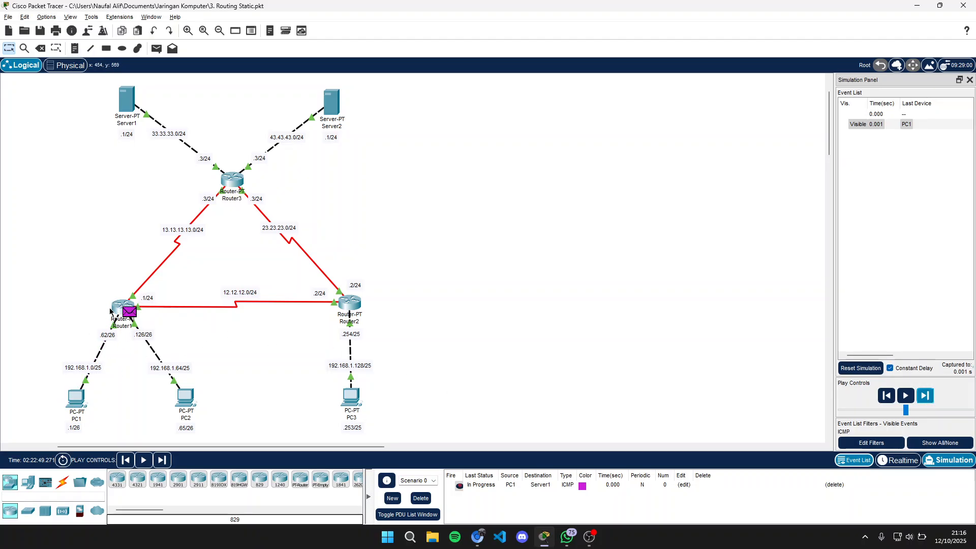
{"action": "left_click", "coordinate": [926, 396]}
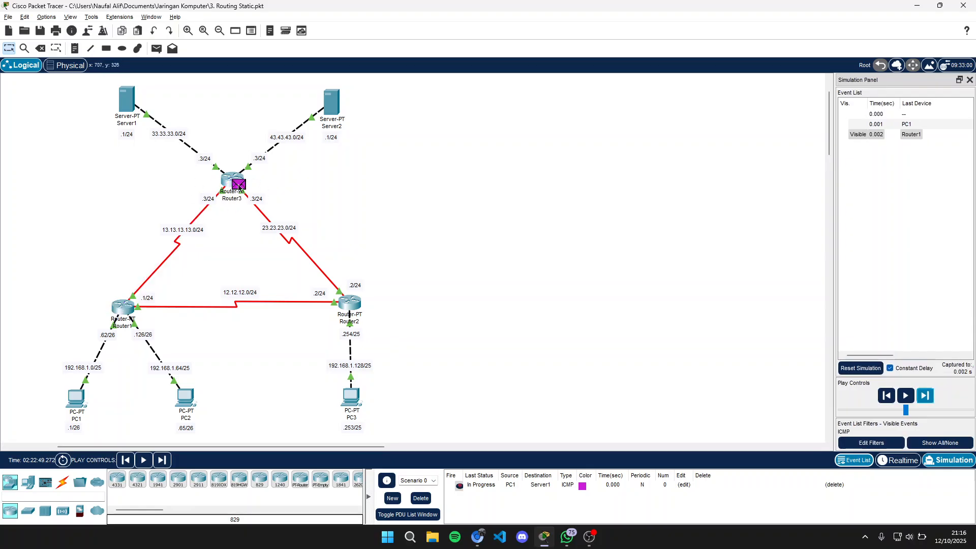
{"action": "mouse_move", "coordinate": [231, 183]}
{"action": "left_click", "coordinate": [930, 399]}
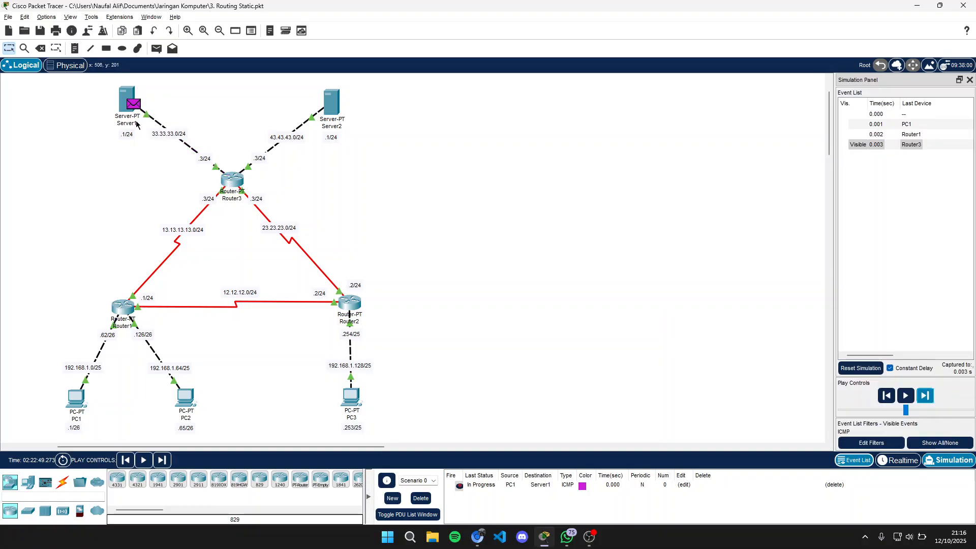
{"action": "mouse_move", "coordinate": [136, 124]}
{"action": "left_click", "coordinate": [133, 105]}
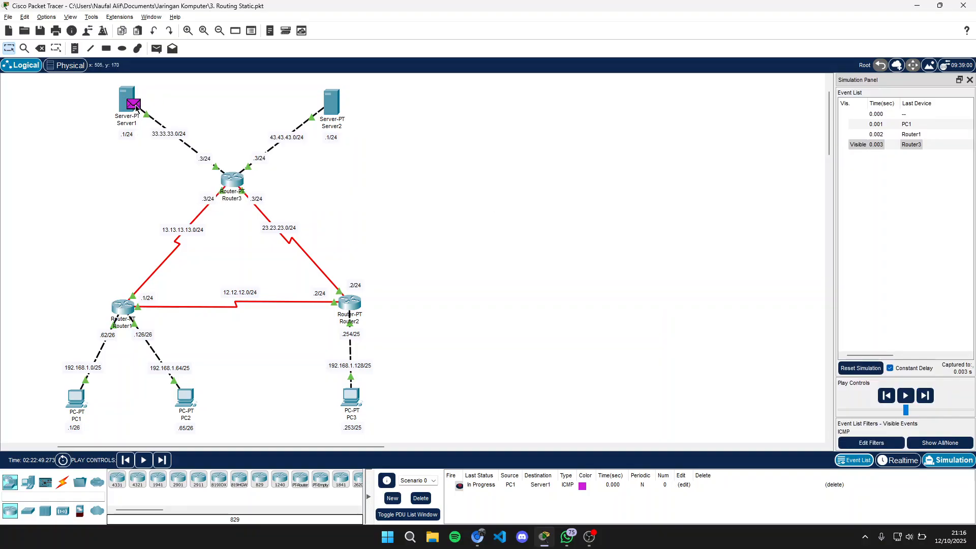
{"action": "left_click", "coordinate": [623, 122]}
{"action": "left_click", "coordinate": [926, 396]}
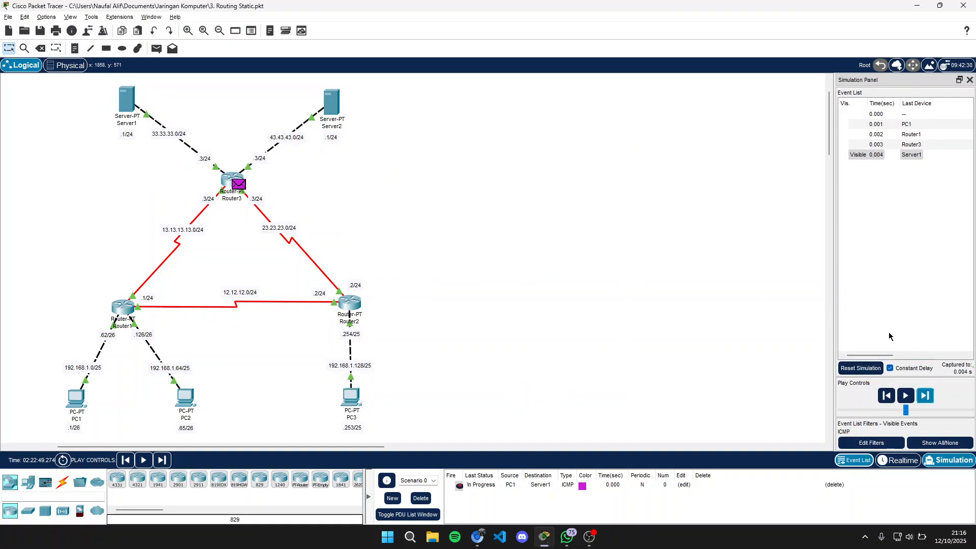
{"action": "left_click", "coordinate": [926, 396]}
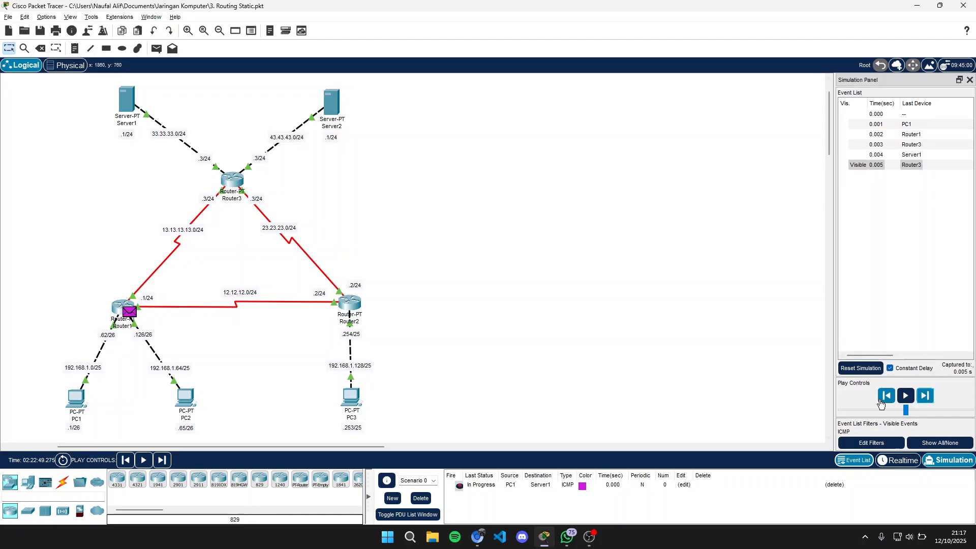
{"action": "left_click", "coordinate": [926, 397]}
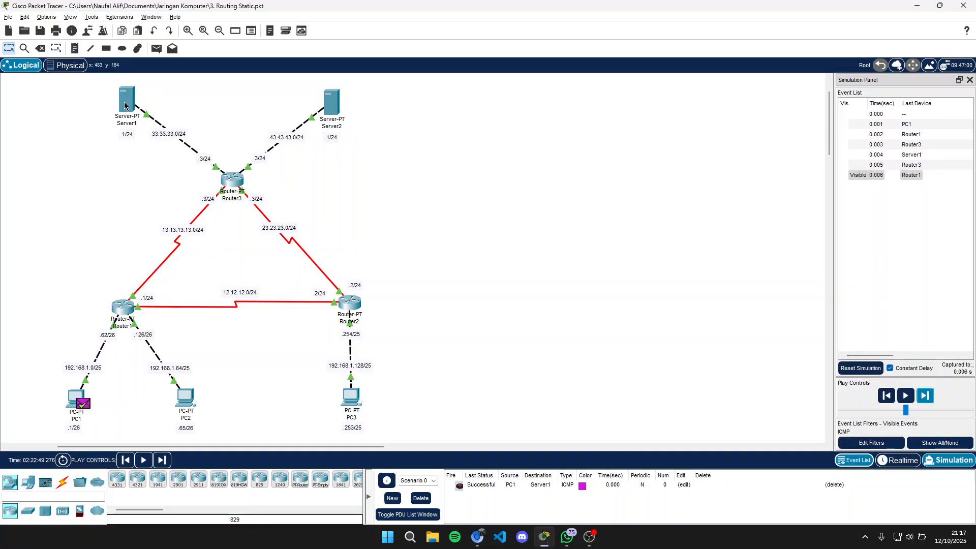
Step: Delete the PC1-to-Server1 scenario and add a simple PDU from PC1 to Server2
{"action": "left_click", "coordinate": [421, 498]}
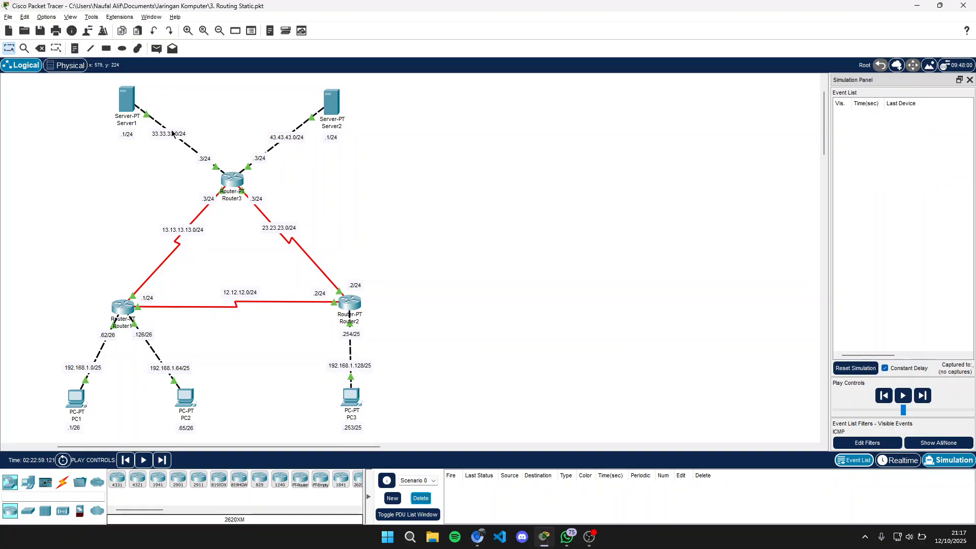
{"action": "left_click", "coordinate": [157, 48]}
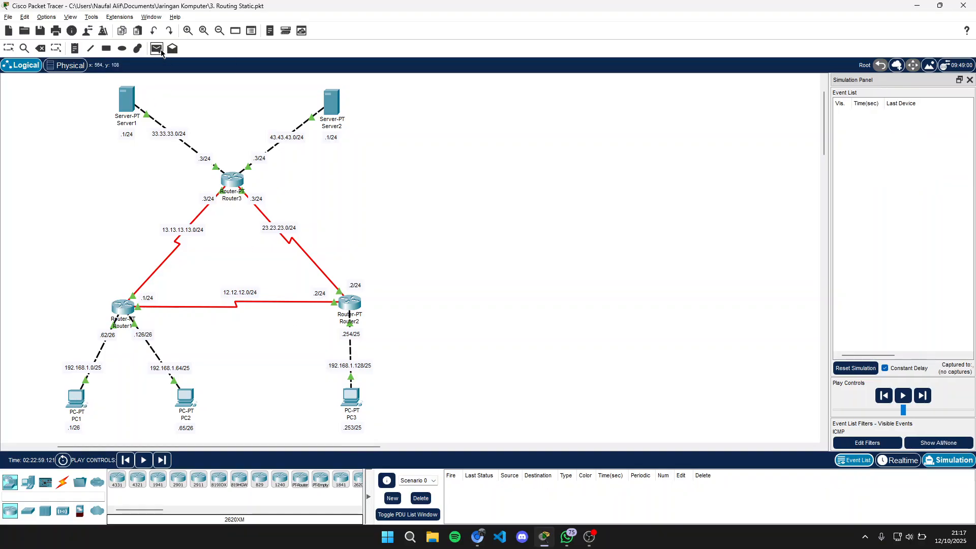
{"action": "left_click", "coordinate": [77, 398]}
{"action": "left_click", "coordinate": [344, 115]}
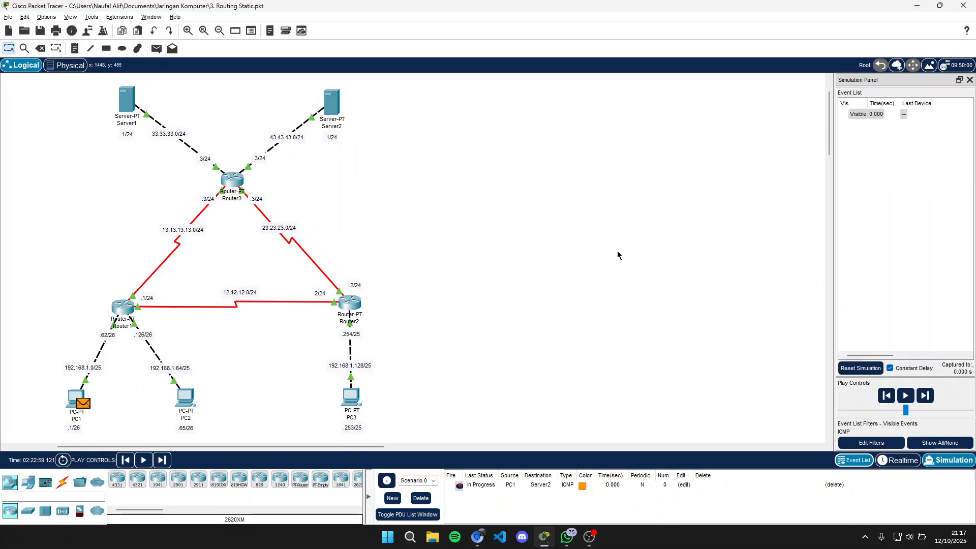
Step: Advance the simulation event by event, following the packet from PC1 through Router1 and Router3 to Server2 and back to PC1
{"action": "left_click", "coordinate": [925, 396]}
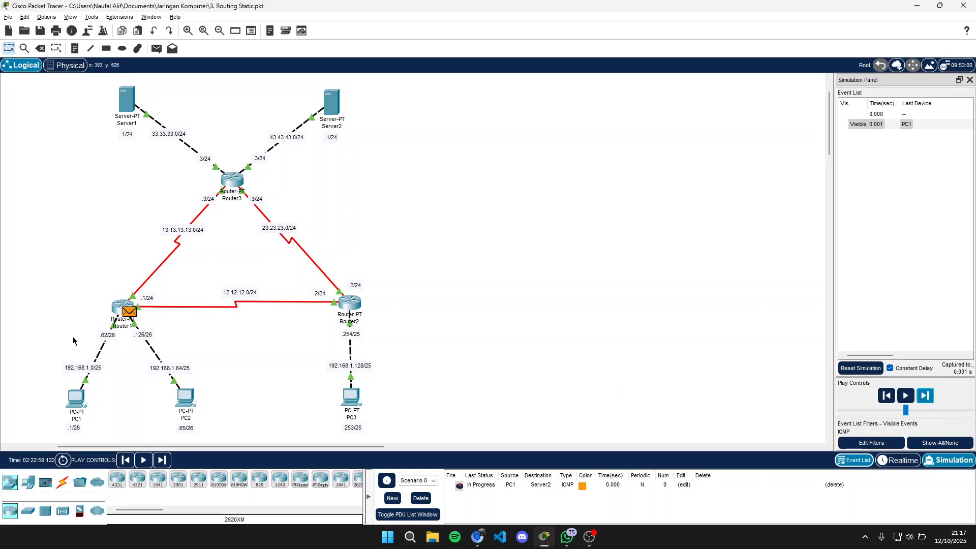
{"action": "left_click", "coordinate": [933, 396]}
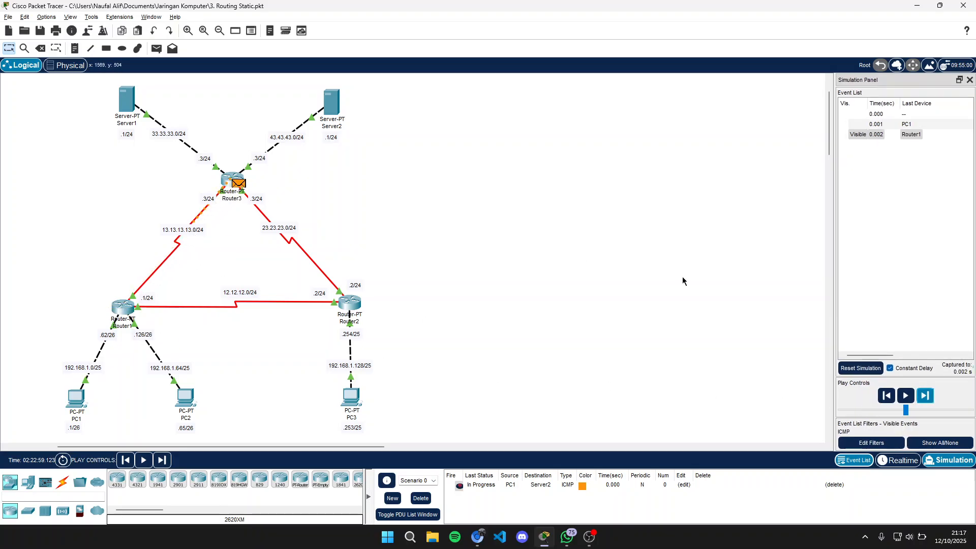
{"action": "left_click", "coordinate": [926, 398]}
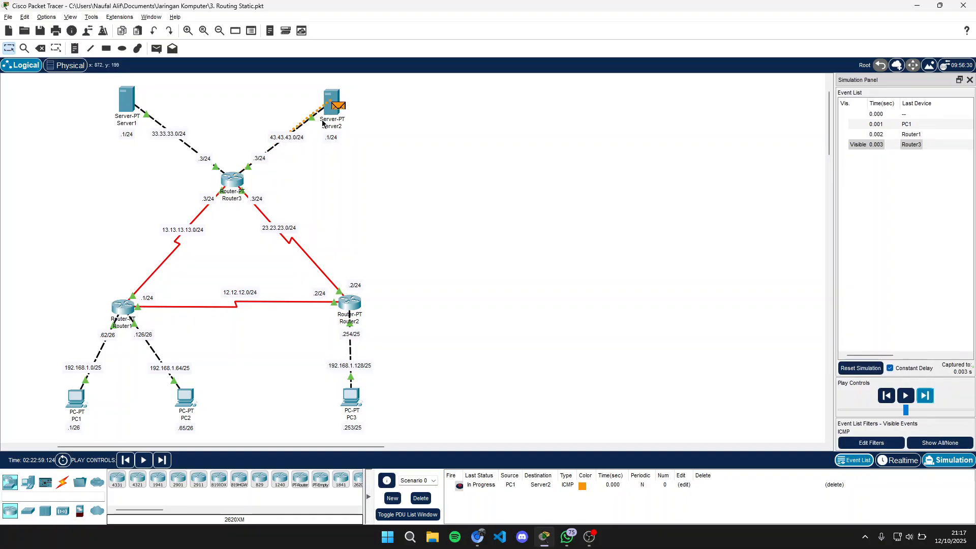
{"action": "left_click", "coordinate": [925, 396]}
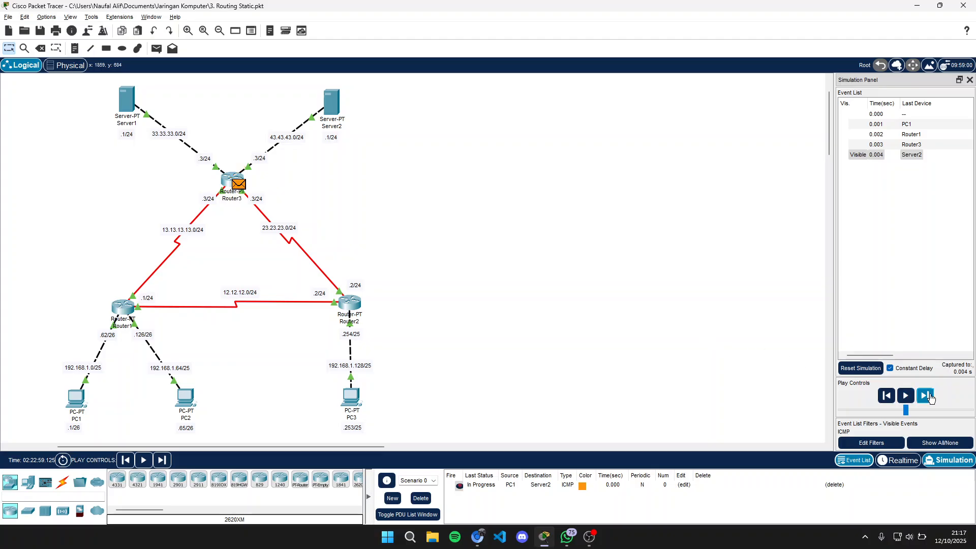
{"action": "left_click", "coordinate": [927, 396]}
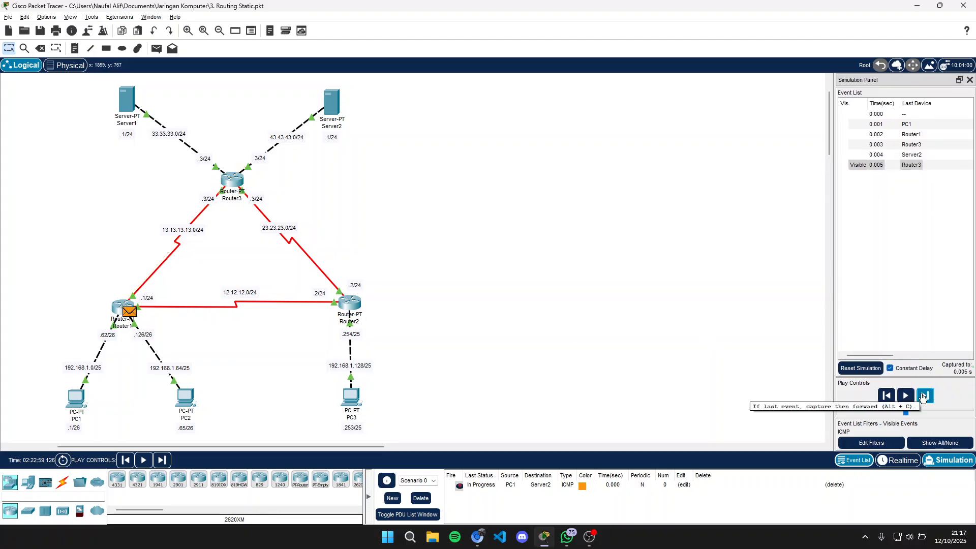
{"action": "left_click", "coordinate": [926, 396]}
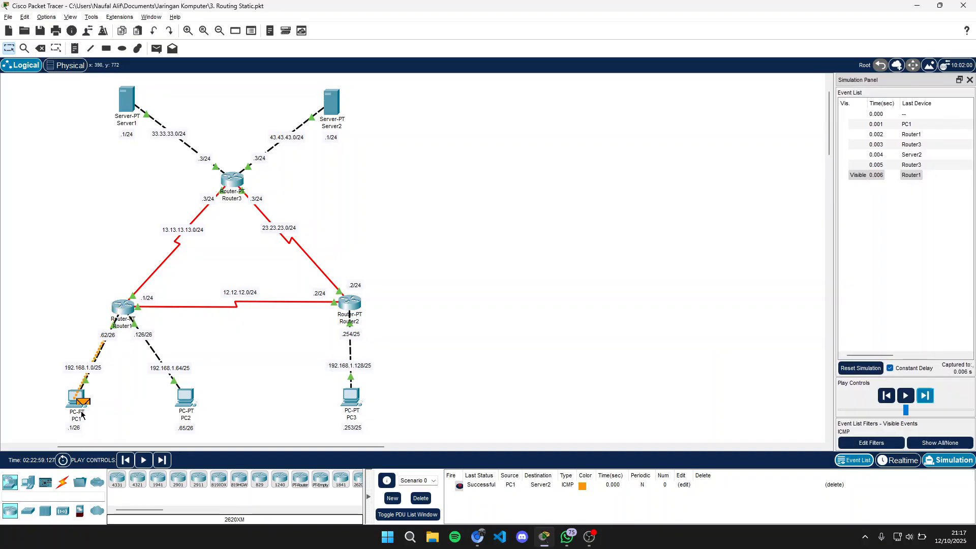
Step: Delete the PC1-to-Server2 scenario and add a simple PDU from PC3 to PC1
{"action": "left_click", "coordinate": [421, 499]}
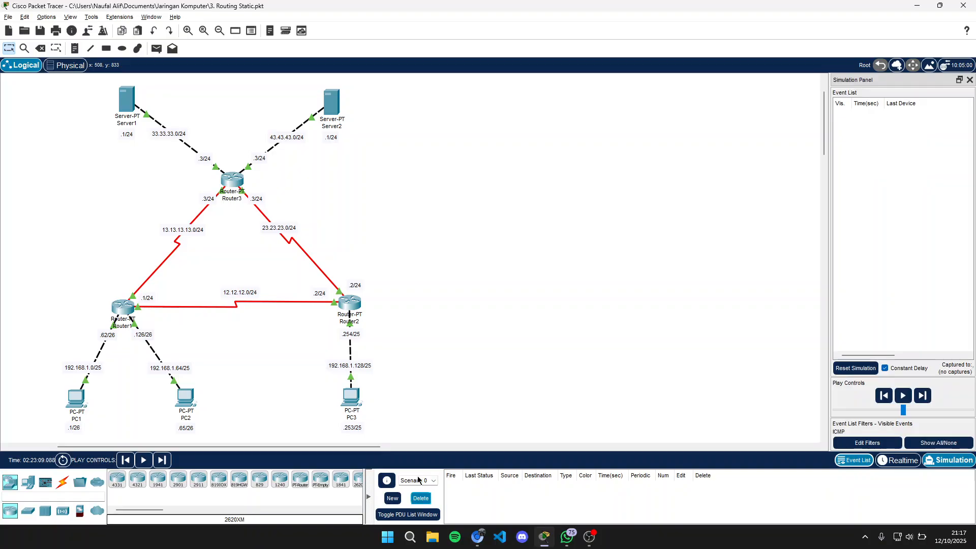
{"action": "left_click", "coordinate": [157, 48]}
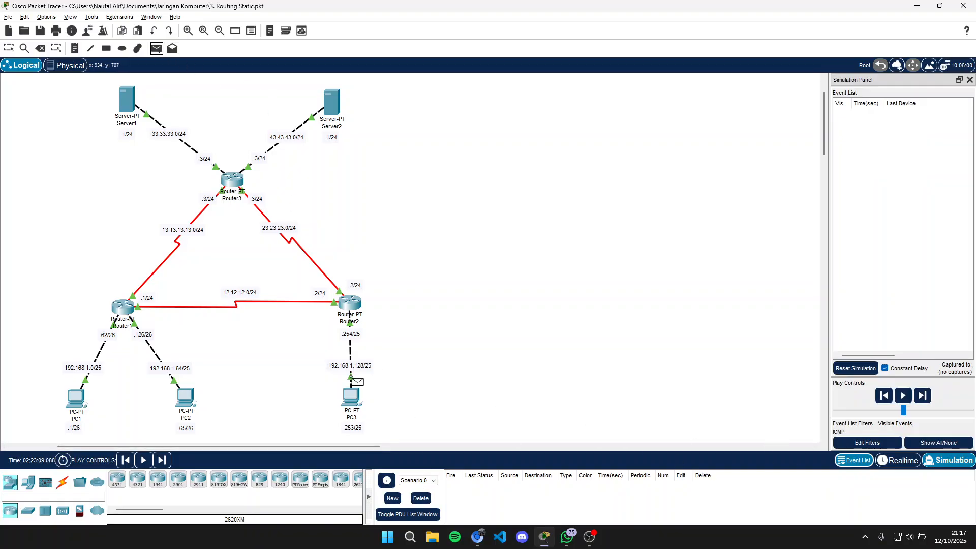
{"action": "left_click", "coordinate": [349, 397]}
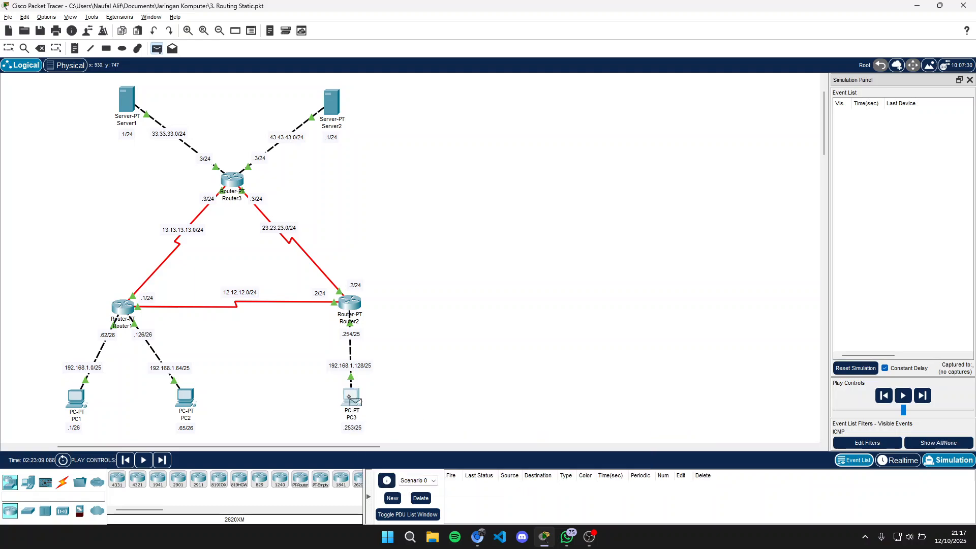
{"action": "left_click", "coordinate": [76, 398]}
Step: Advance the simulation event by event, following the packet from PC3 through Router2 and Router1 to PC1 and back to PC3
{"action": "left_click", "coordinate": [926, 396]}
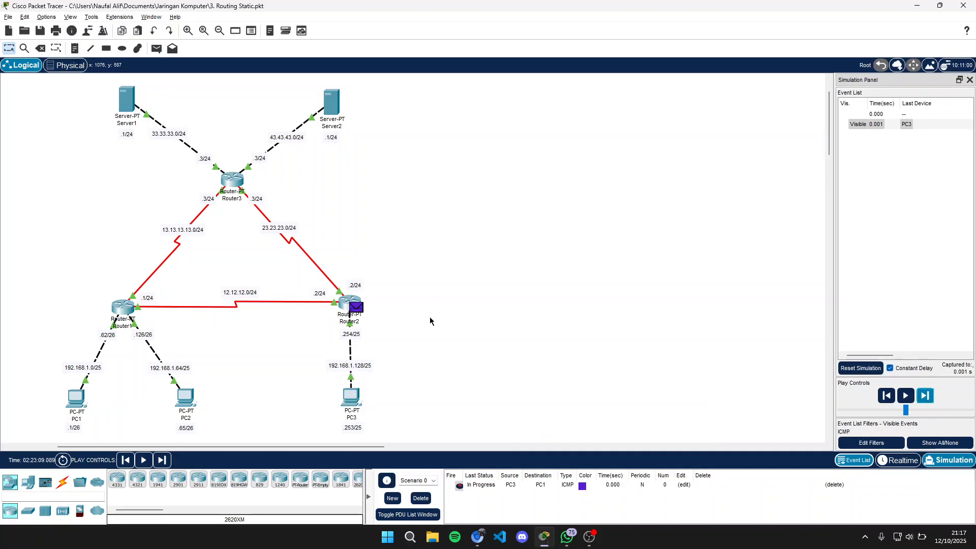
{"action": "left_click", "coordinate": [930, 399]}
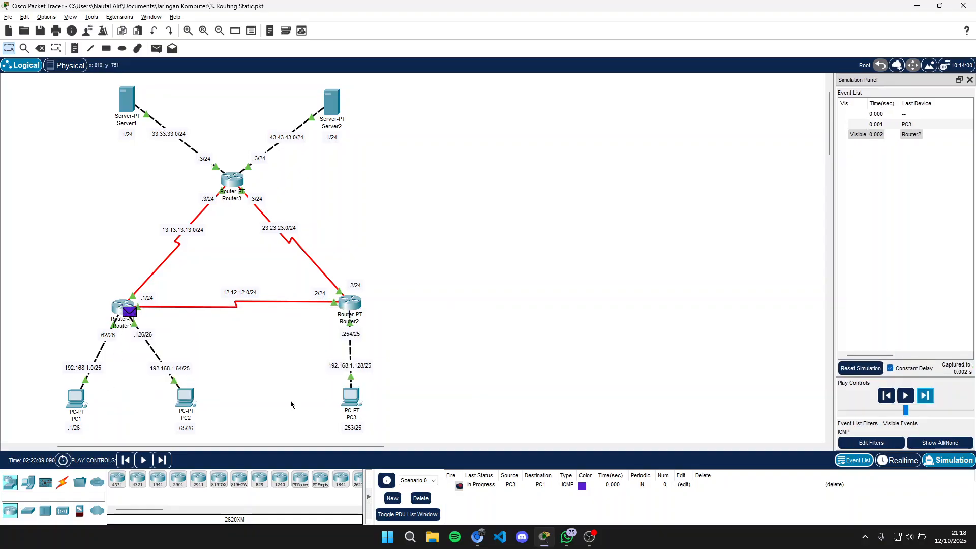
{"action": "left_click", "coordinate": [925, 395]}
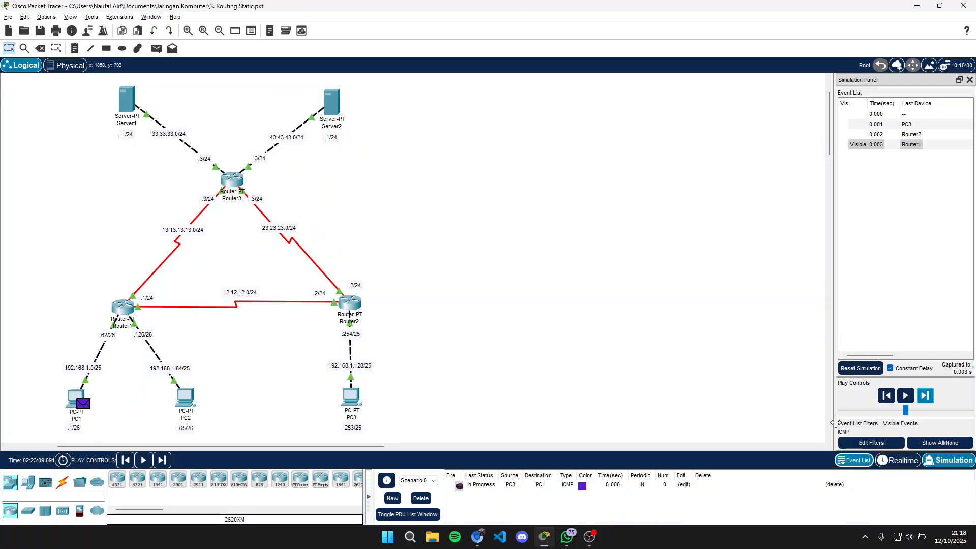
{"action": "left_click", "coordinate": [918, 396]}
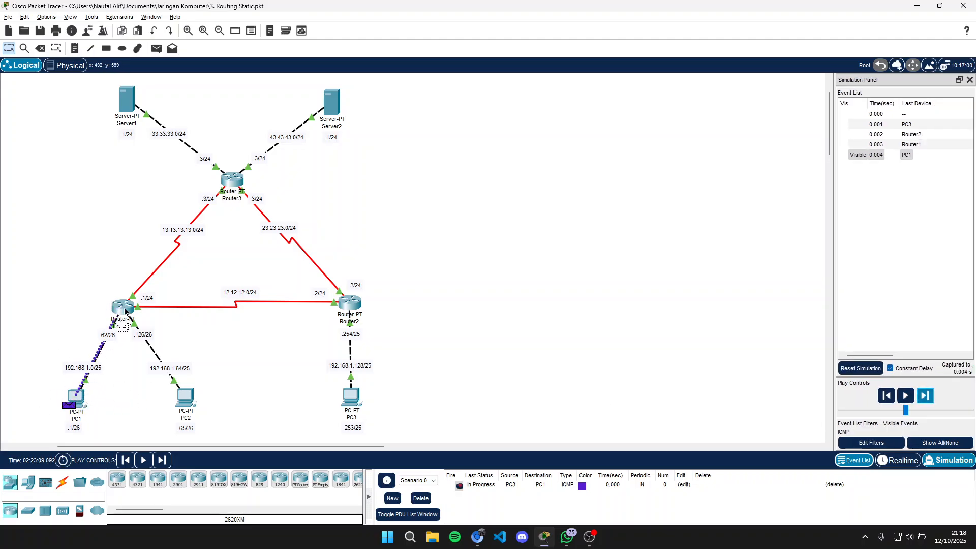
{"action": "left_click", "coordinate": [925, 399]}
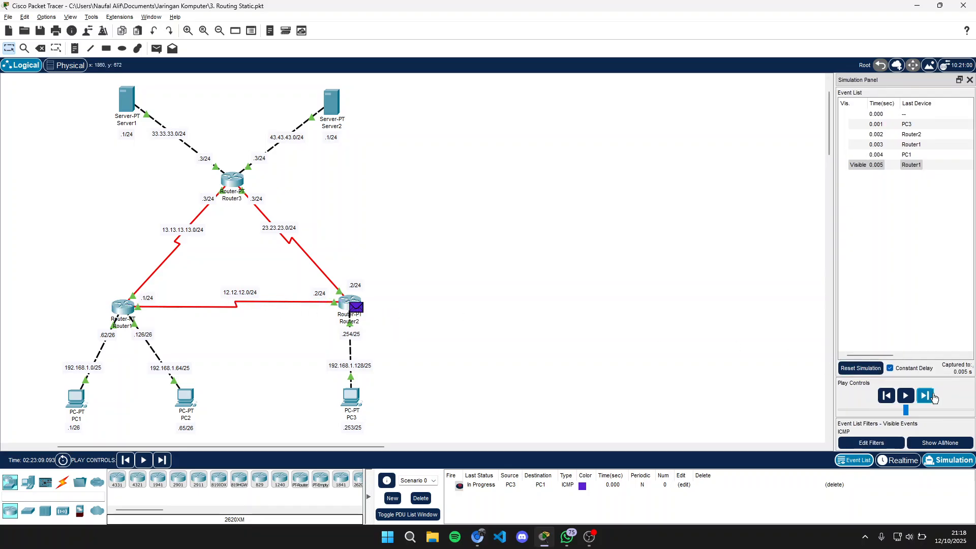
{"action": "left_click", "coordinate": [927, 397]}
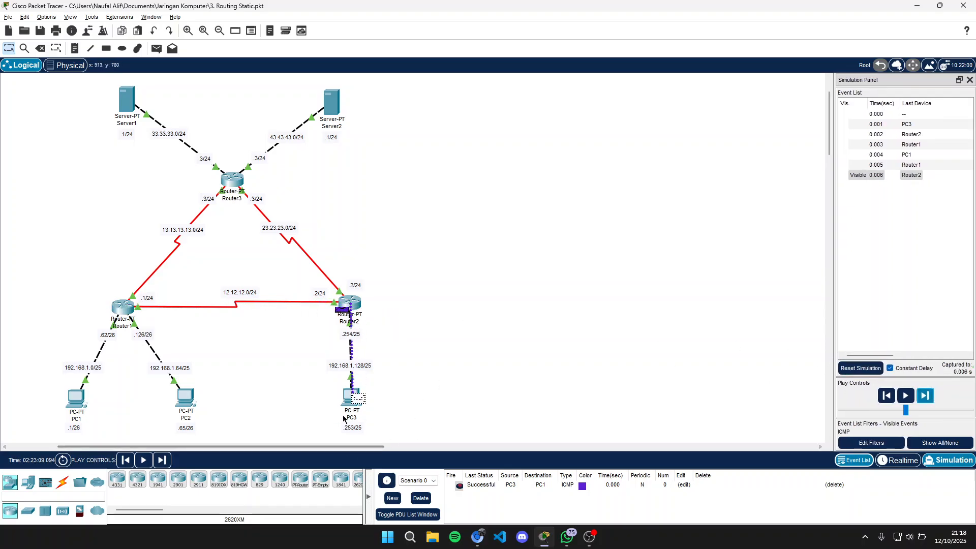
{"action": "mouse_move", "coordinate": [357, 411]}
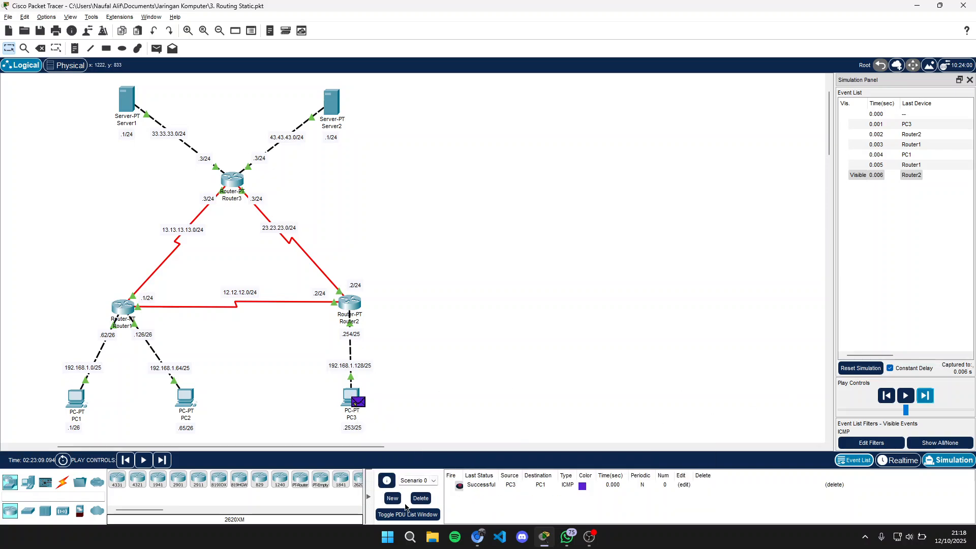
Step: Delete the PC3-to-PC1 scenario and add a simple PDU from PC3 to PC2
{"action": "left_click", "coordinate": [420, 501]}
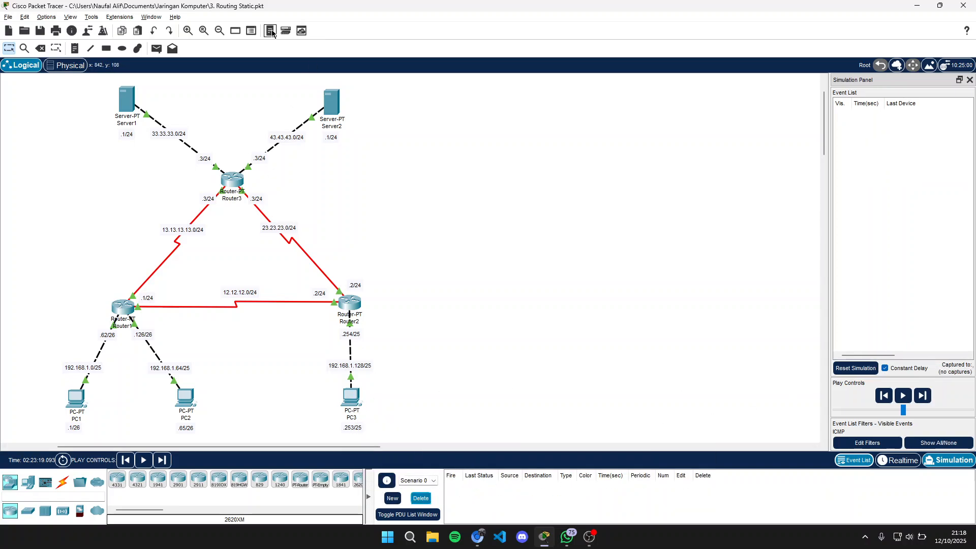
{"action": "left_click", "coordinate": [157, 48]}
{"action": "left_click", "coordinate": [351, 397]}
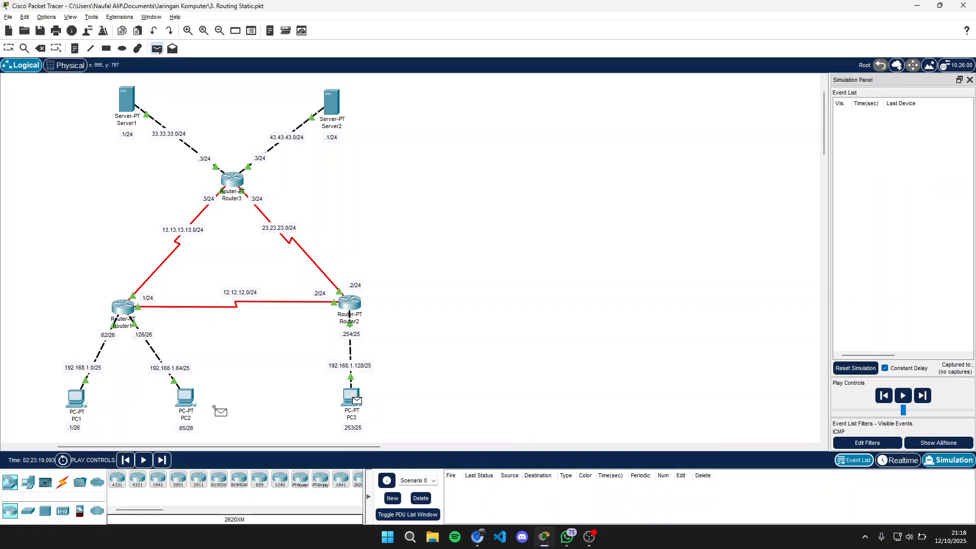
{"action": "left_click", "coordinate": [189, 400]}
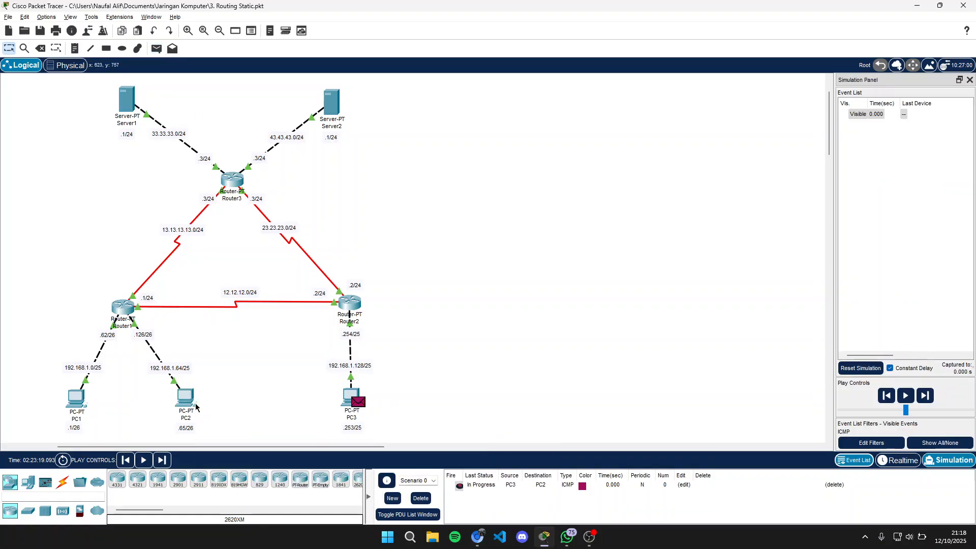
Step: Advance the simulation event by event, following the packet from PC3 through Router2 and Router1 to PC2 and back to PC3
{"action": "left_click", "coordinate": [925, 396]}
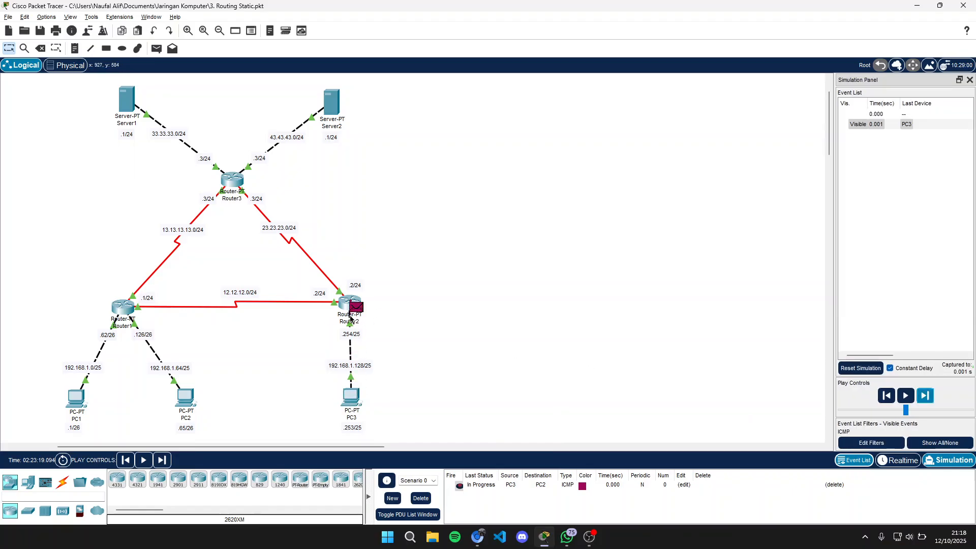
{"action": "left_click", "coordinate": [921, 399]}
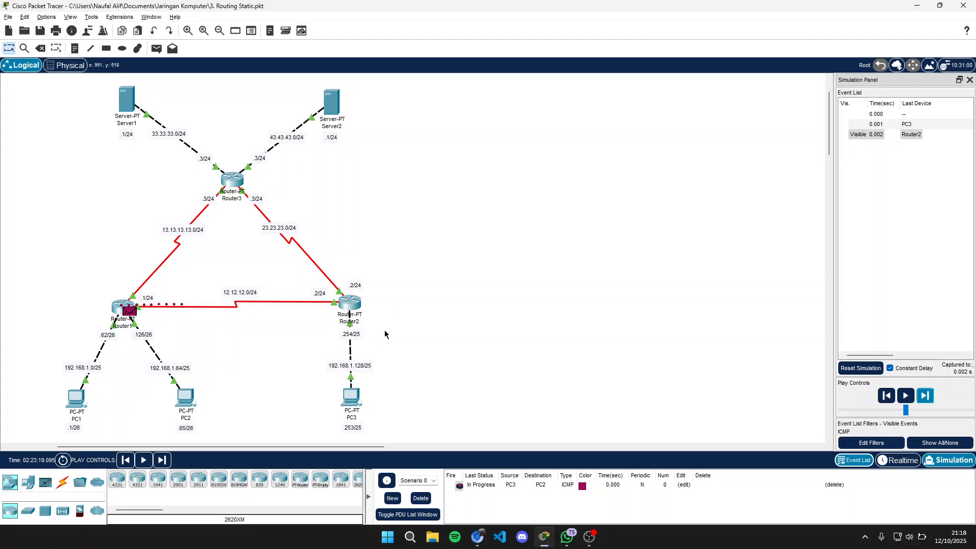
{"action": "left_click", "coordinate": [925, 396]}
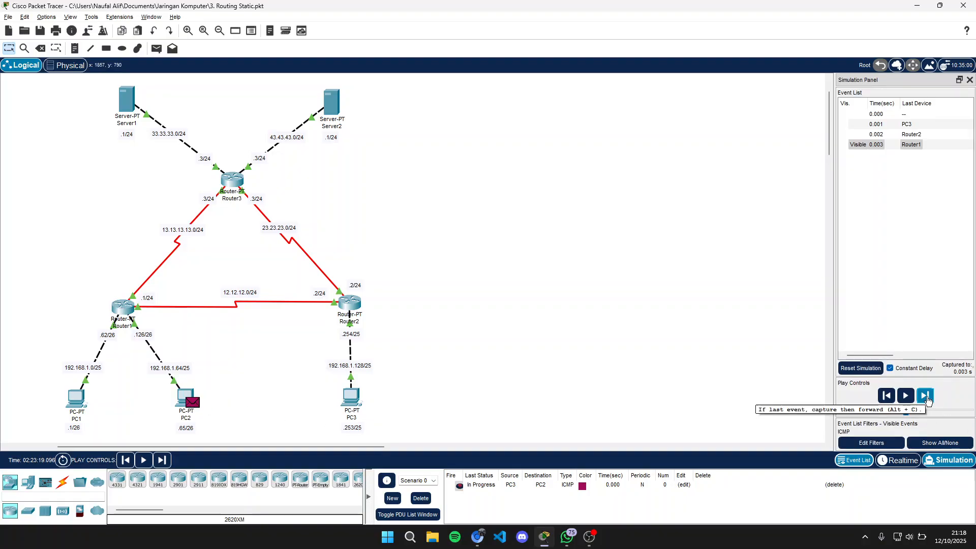
{"action": "left_click", "coordinate": [927, 397]}
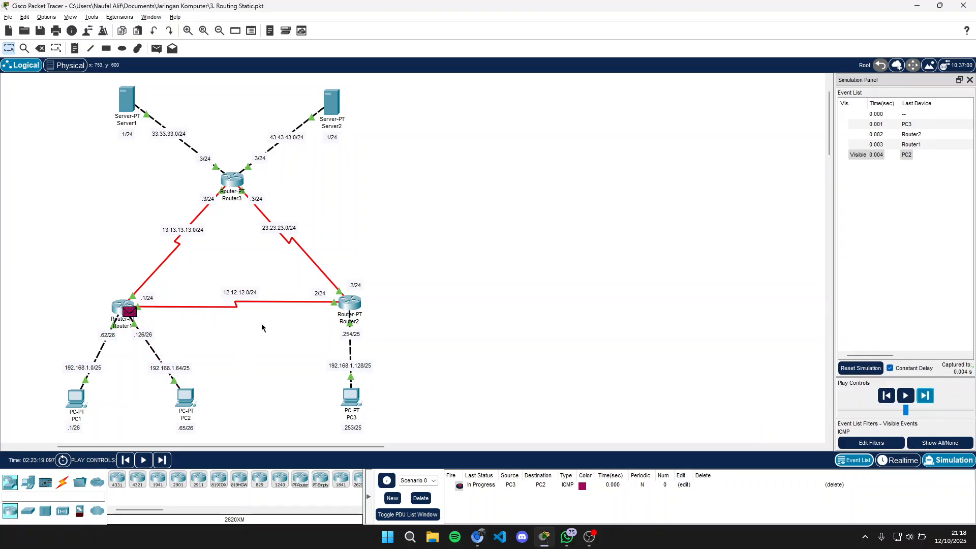
{"action": "left_click", "coordinate": [927, 397]}
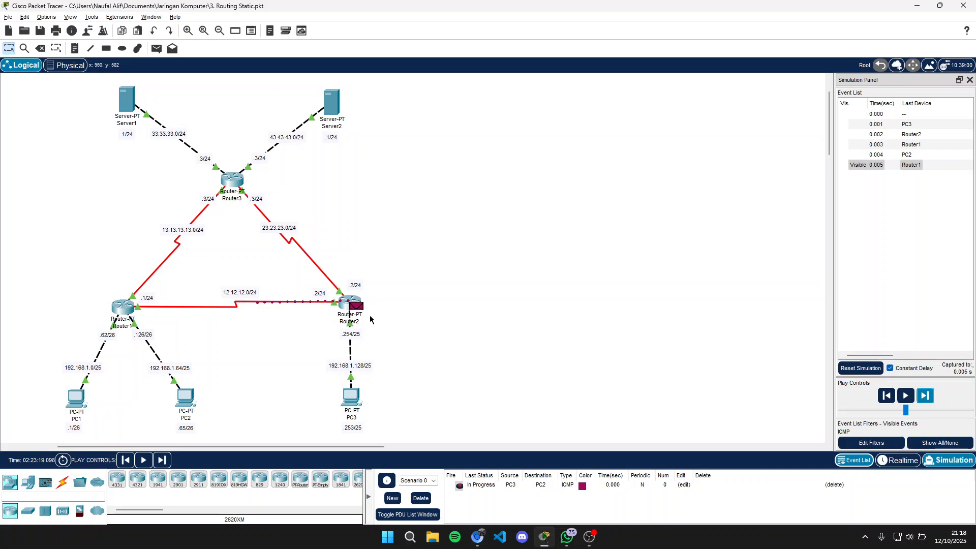
{"action": "left_click", "coordinate": [927, 397]}
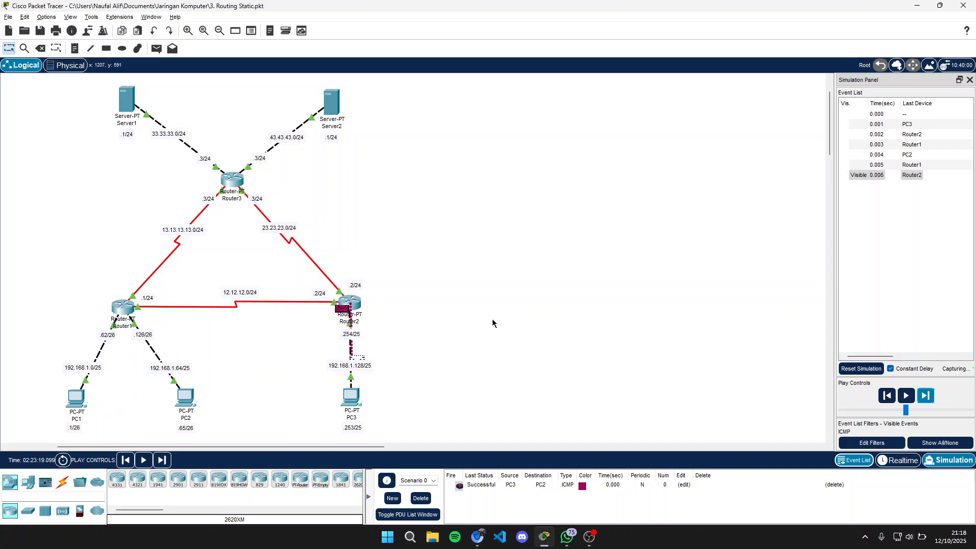
Step: Delete the PC3-to-PC2 scenario and add a simple PDU from PC3 to Server1
{"action": "left_click", "coordinate": [421, 498]}
{"action": "left_click", "coordinate": [156, 49]}
{"action": "left_click", "coordinate": [354, 396]}
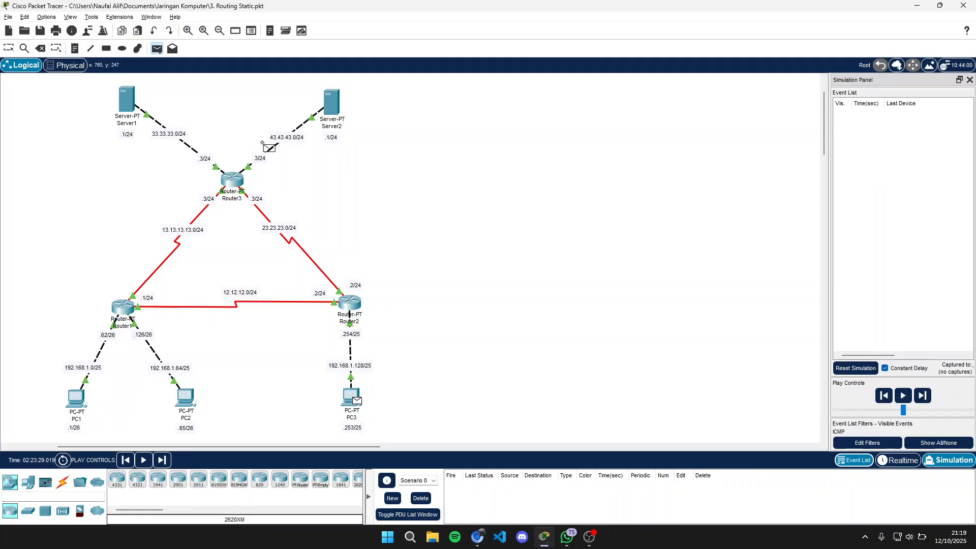
{"action": "left_click", "coordinate": [127, 112]}
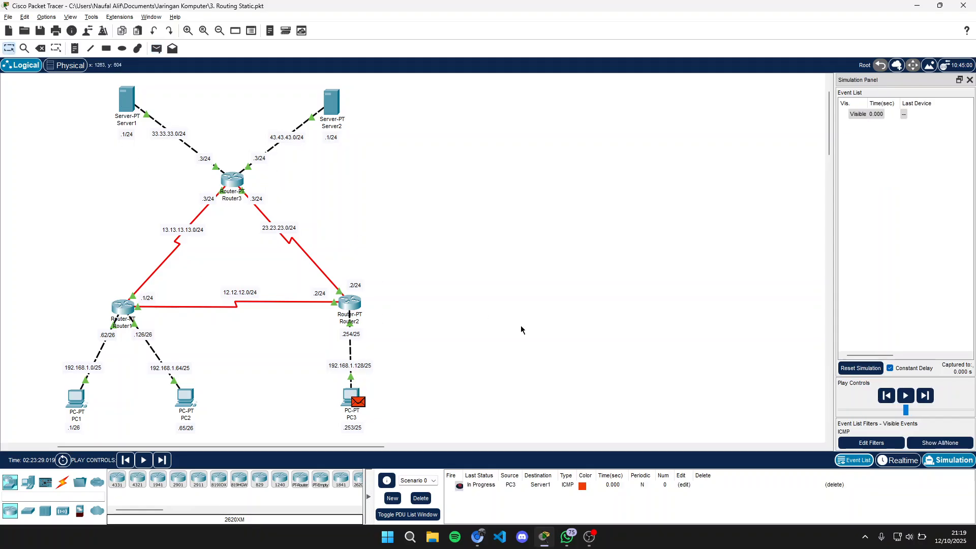
Step: Advance the simulation event by event, following the packet from PC3 through Router2 and Router3 to Server1 and back to PC3
{"action": "left_click", "coordinate": [926, 401]}
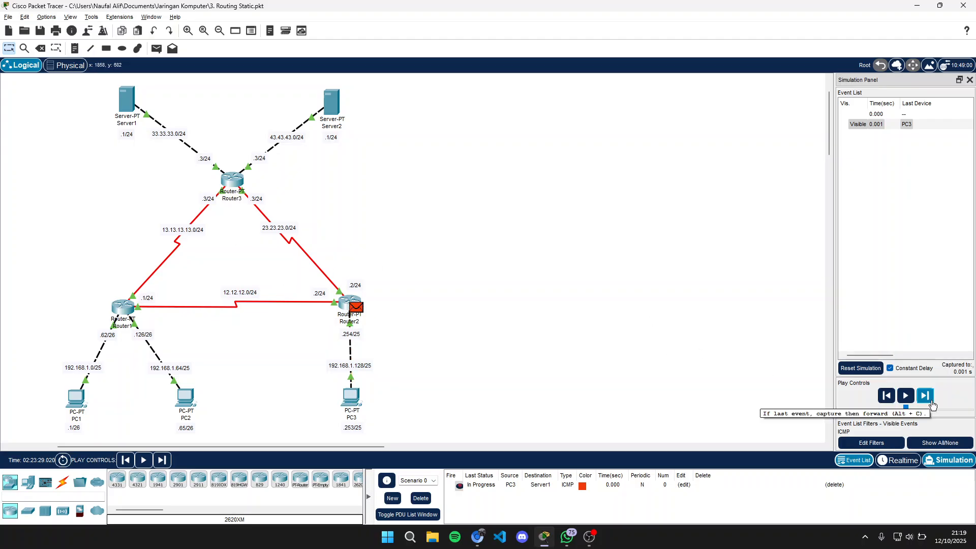
{"action": "left_click", "coordinate": [931, 401]}
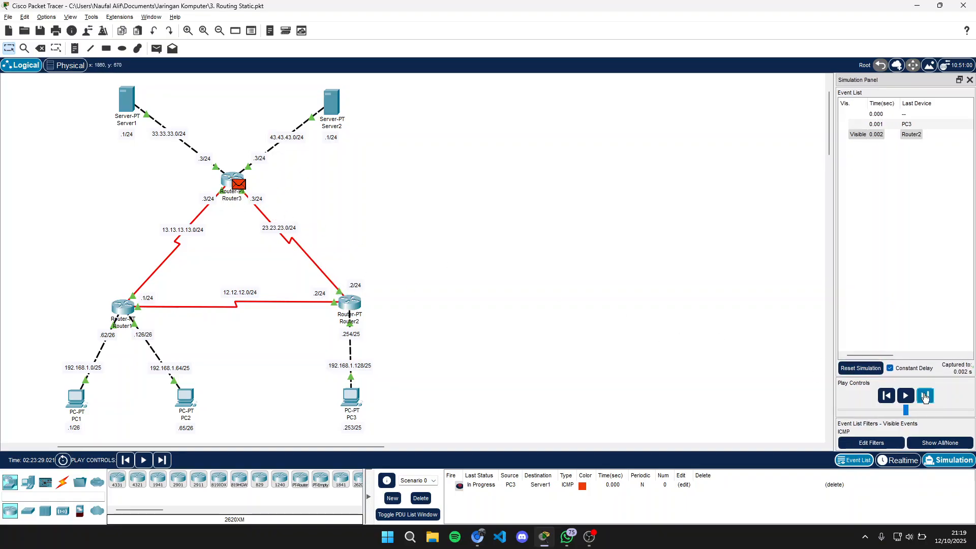
{"action": "left_click", "coordinate": [924, 398]}
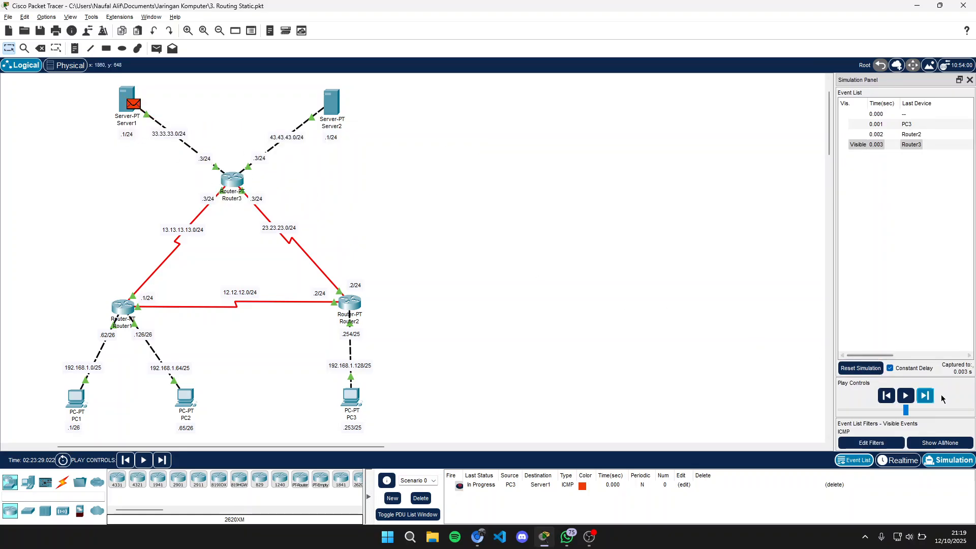
{"action": "left_click", "coordinate": [925, 396]}
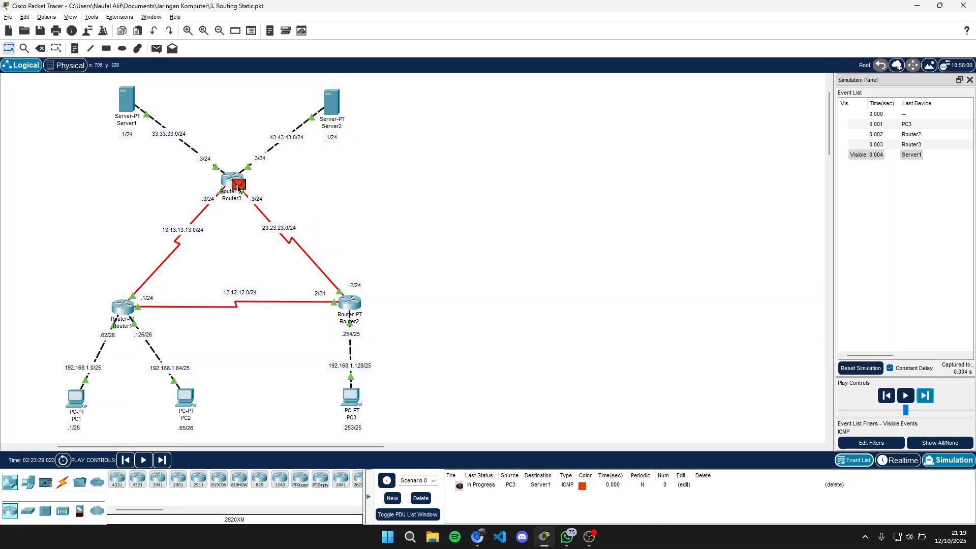
{"action": "left_click", "coordinate": [930, 397]}
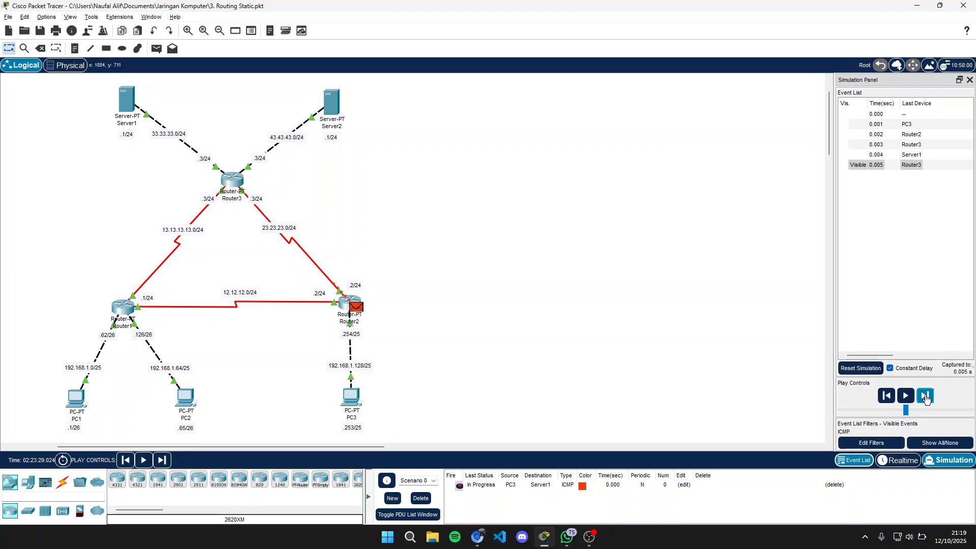
{"action": "left_click", "coordinate": [926, 396]}
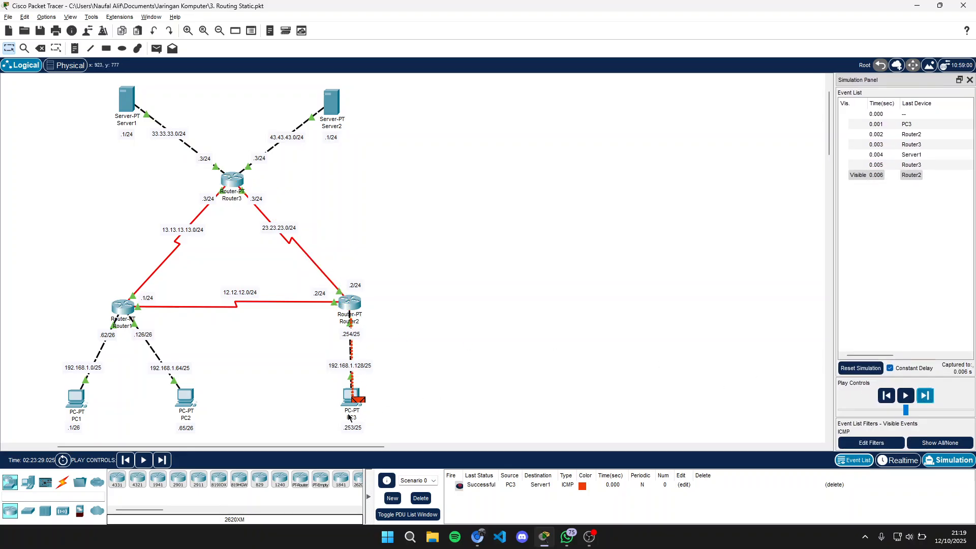
Step: Delete the PC3-to-Server1 scenario and add a simple PDU from PC3 to Server2
{"action": "left_click", "coordinate": [421, 499]}
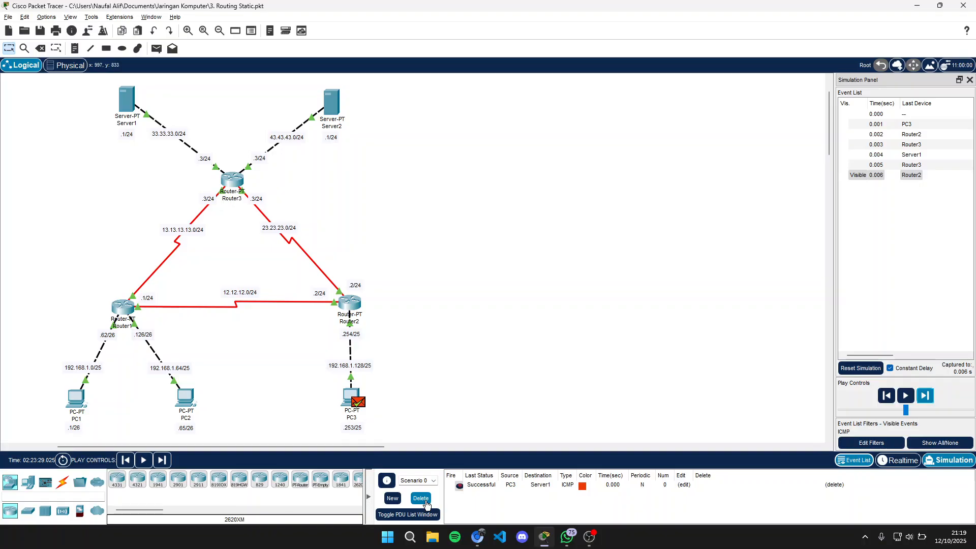
{"action": "left_click", "coordinate": [156, 48]}
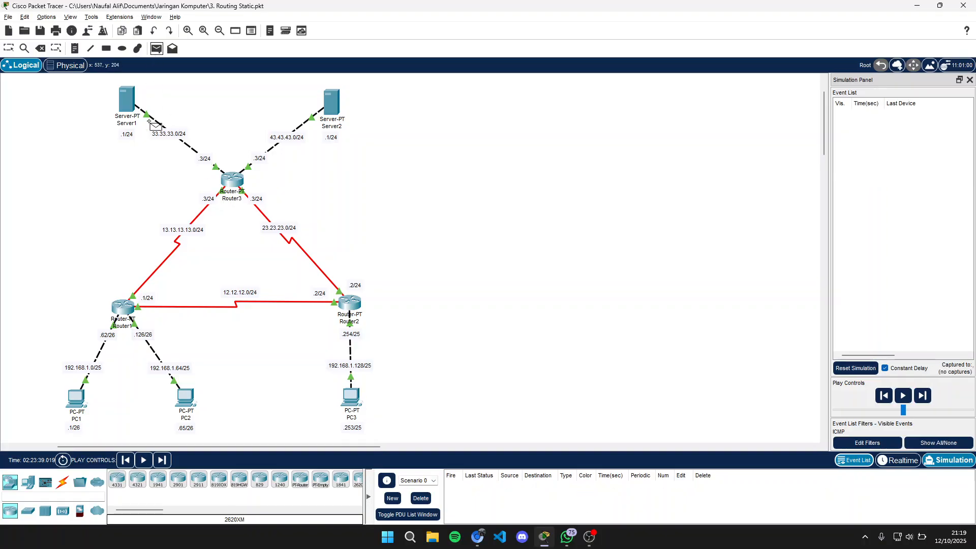
{"action": "left_click", "coordinate": [352, 396]}
{"action": "left_click", "coordinate": [345, 118]}
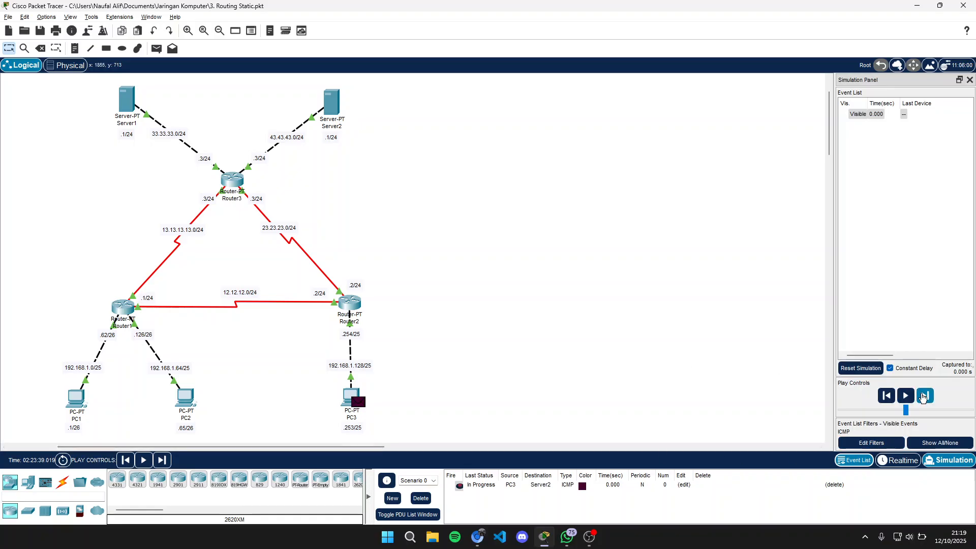
Step: Advance the simulation event by event, following the packet from PC3 through Router2 and Router3 to Server2 and back to PC3
{"action": "left_click", "coordinate": [926, 396]}
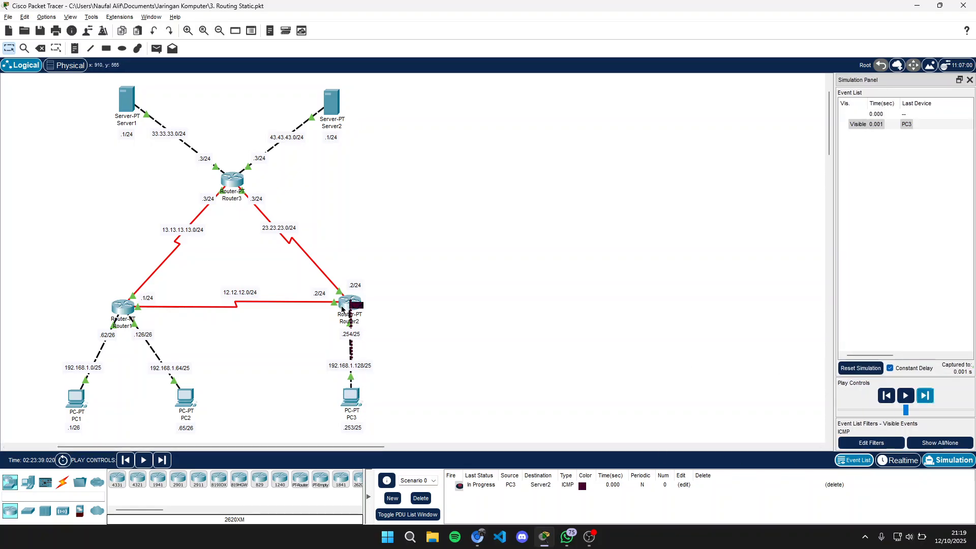
{"action": "left_click", "coordinate": [926, 397]}
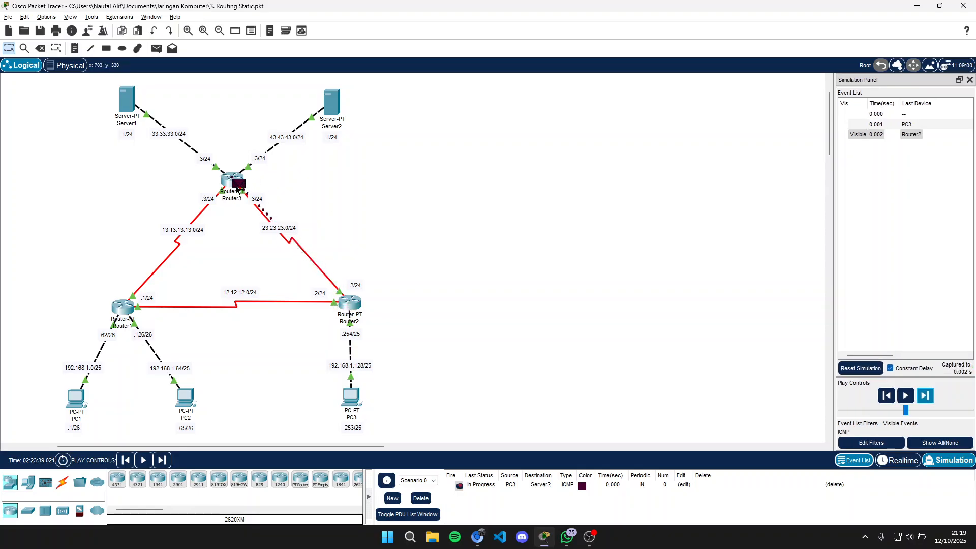
{"action": "left_click", "coordinate": [925, 394]}
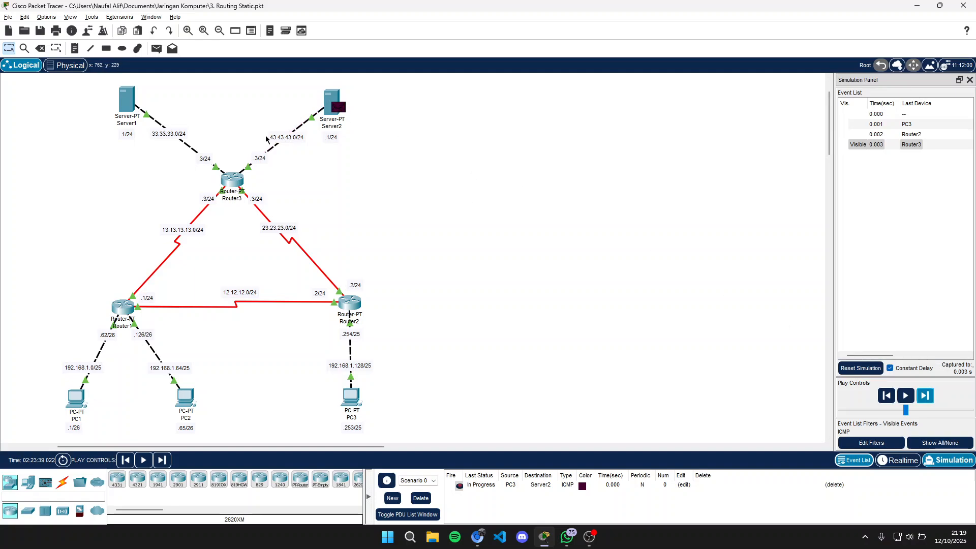
{"action": "left_click", "coordinate": [927, 396]}
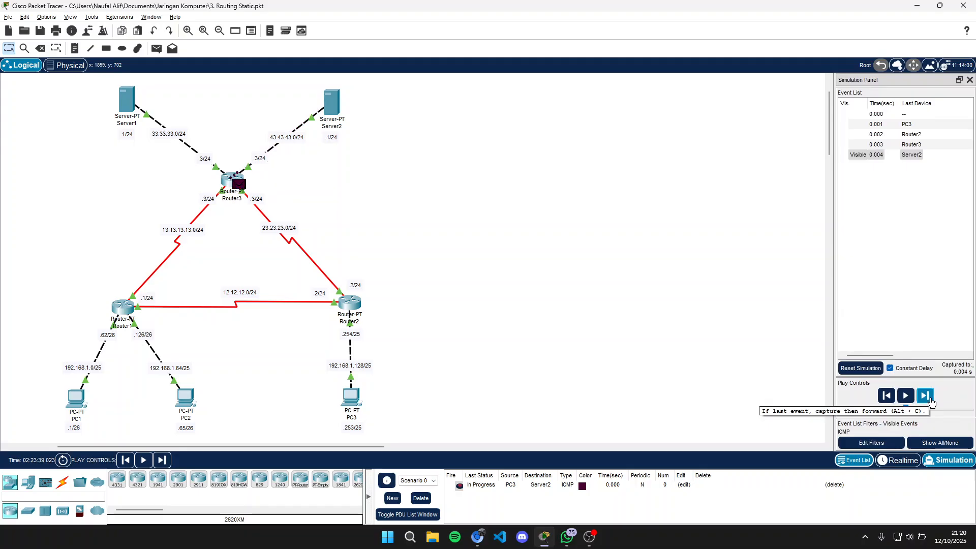
{"action": "left_click", "coordinate": [932, 402]}
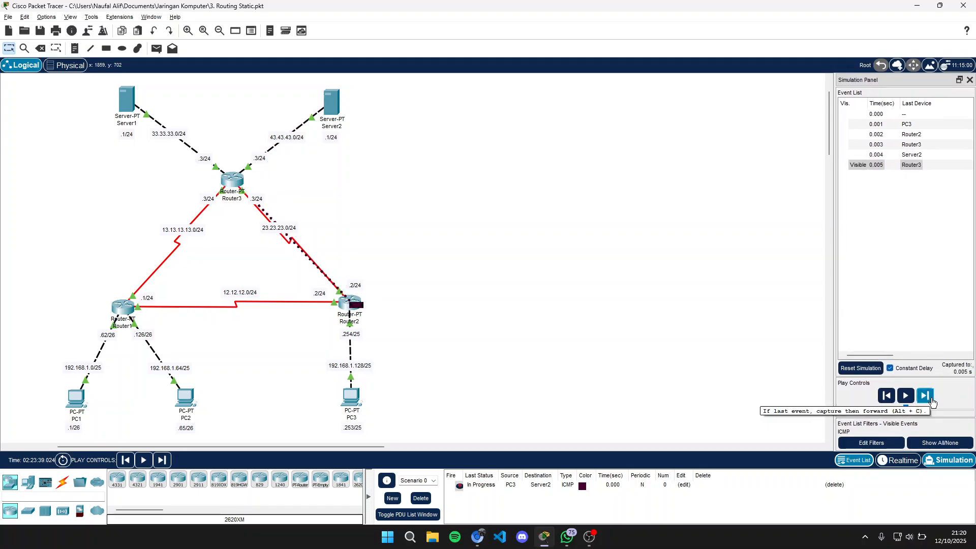
{"action": "left_click", "coordinate": [932, 402]}
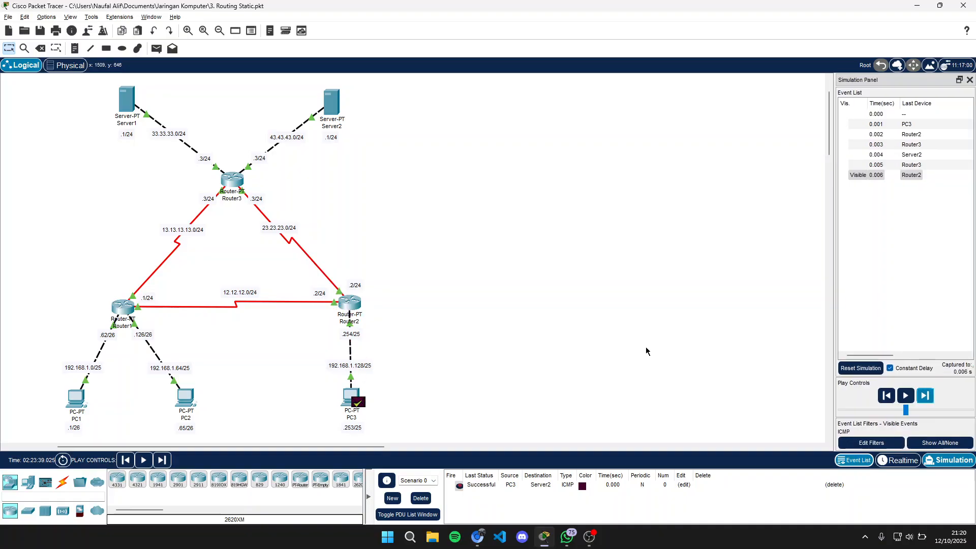
Step: Delete the PC3-to-Server2 scenario and add a simple PDU from Server1 to Server2
{"action": "left_click", "coordinate": [421, 499]}
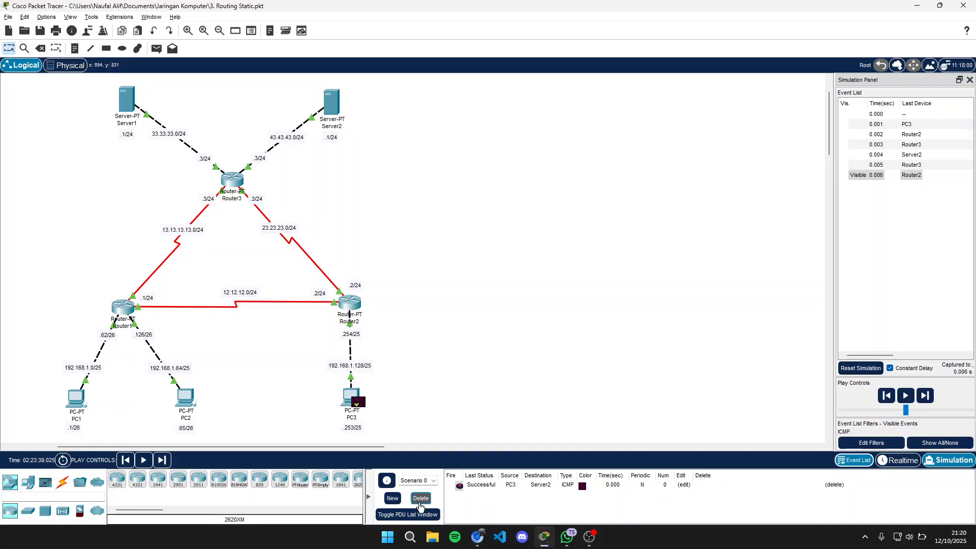
{"action": "left_click", "coordinate": [157, 48]}
{"action": "left_click", "coordinate": [130, 99]}
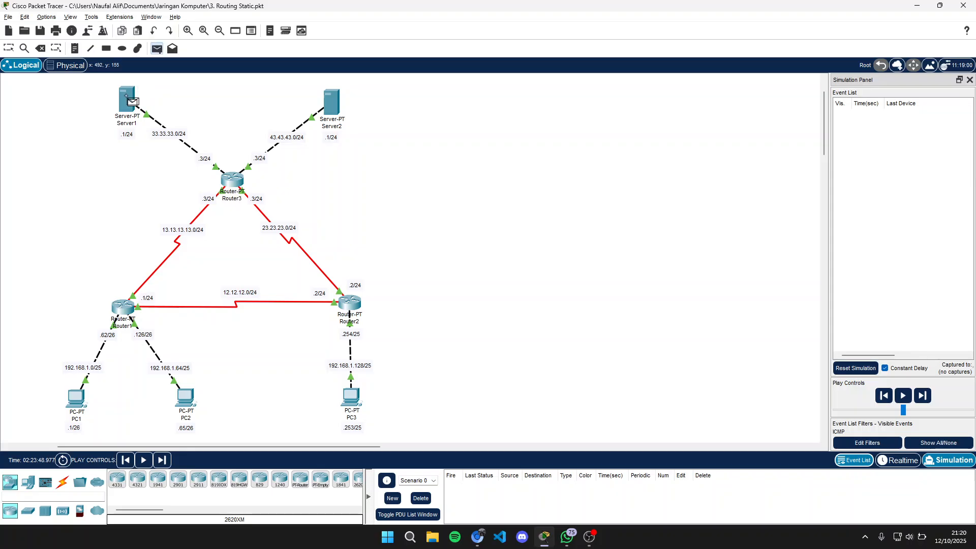
{"action": "left_click", "coordinate": [330, 104]}
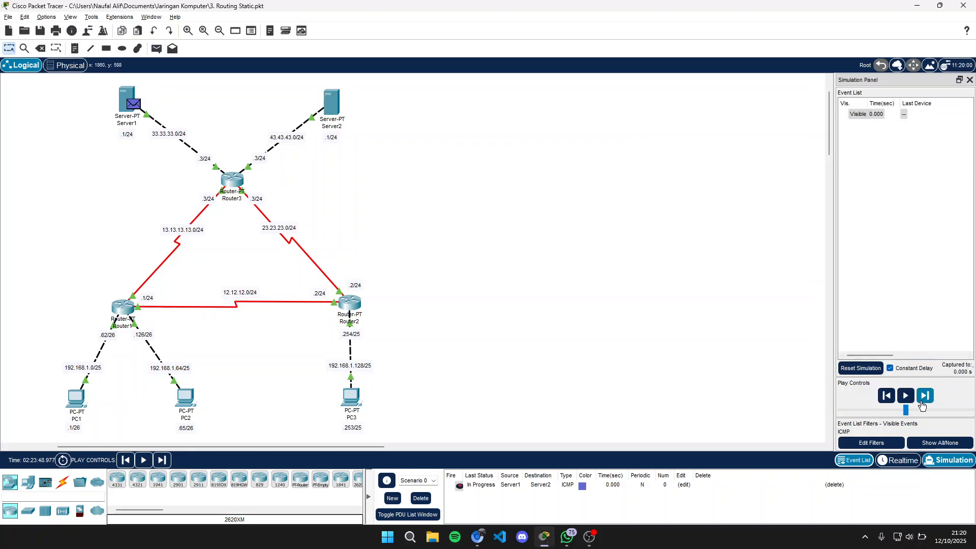
Step: Advance the simulation event by event, following the packet from Server1 through Router3 to Server2 and back to Server1
{"action": "left_click", "coordinate": [924, 399]}
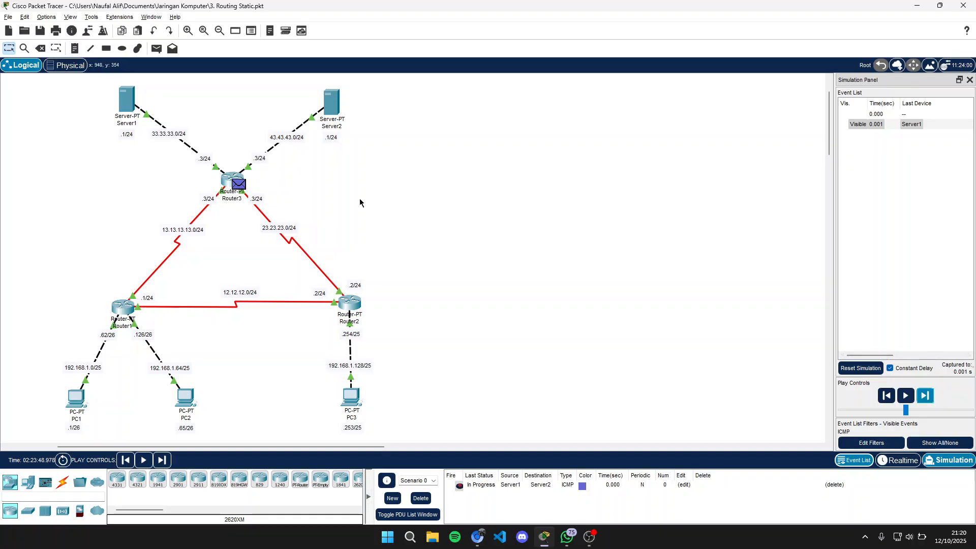
{"action": "left_click", "coordinate": [932, 400]}
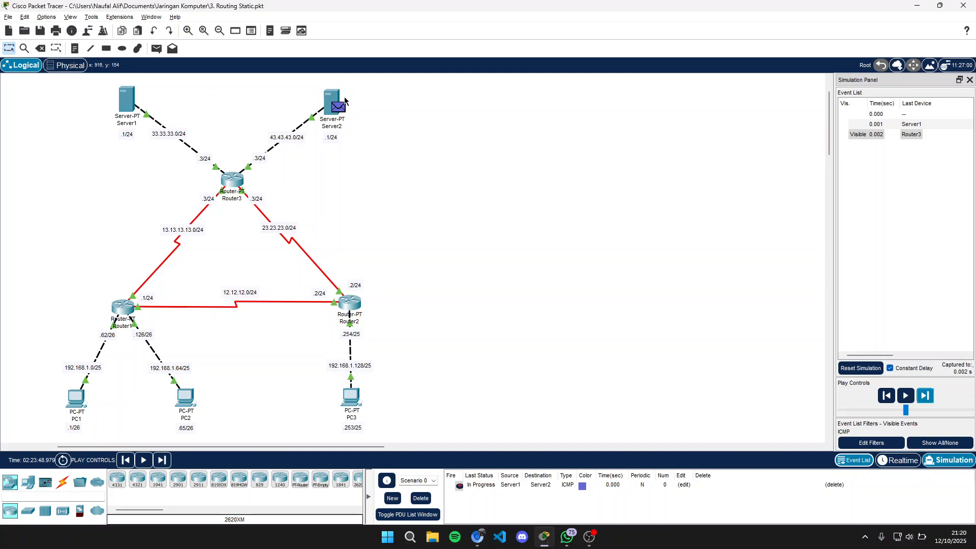
{"action": "left_click", "coordinate": [925, 397]}
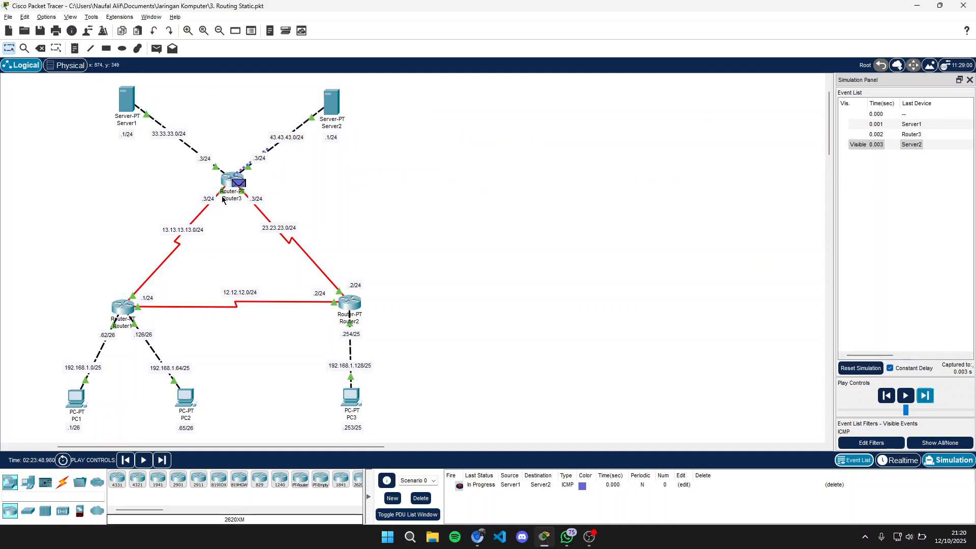
{"action": "left_click", "coordinate": [925, 398]}
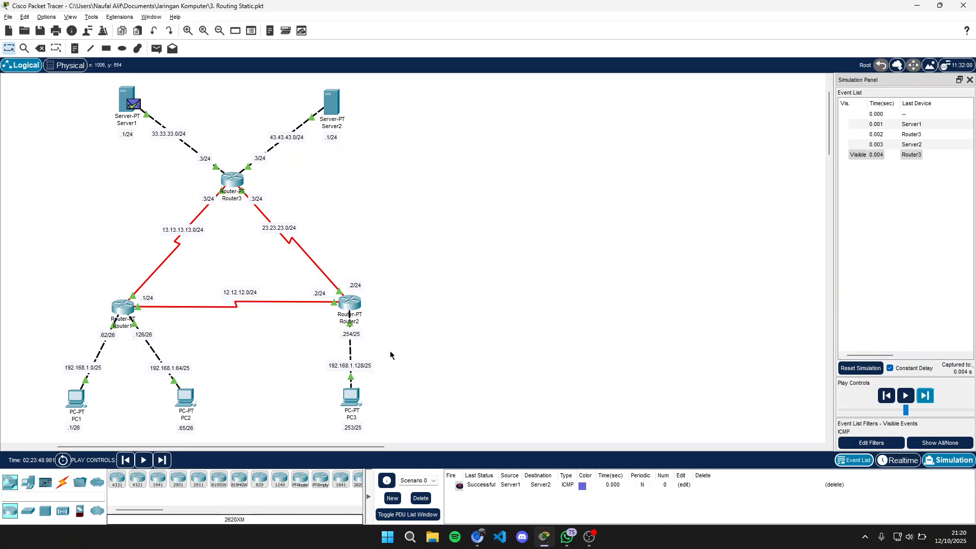
Step: Delete the Server1-to-Server2 scenario and add a simple PDU from Server1 to PC1
{"action": "left_click", "coordinate": [415, 495]}
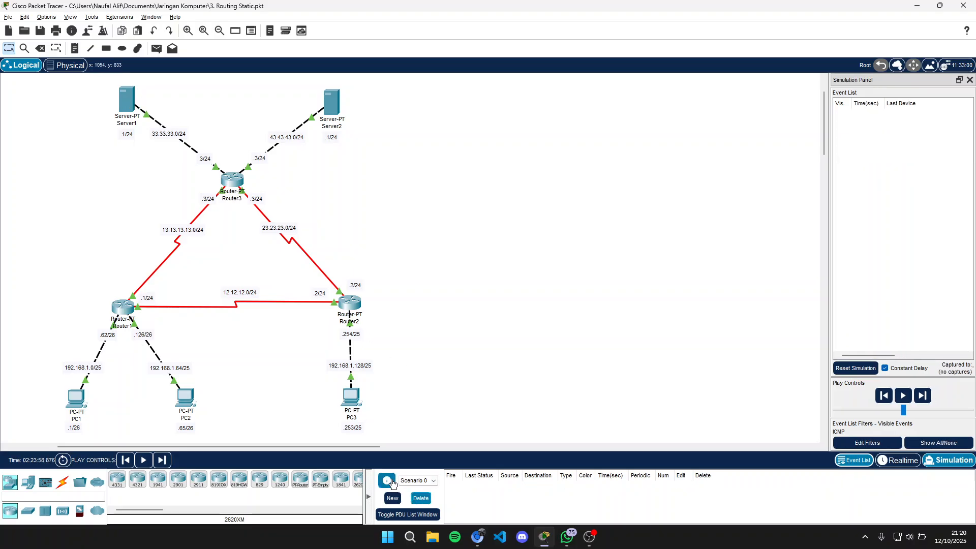
{"action": "left_click", "coordinate": [157, 49]}
{"action": "left_click", "coordinate": [128, 102]}
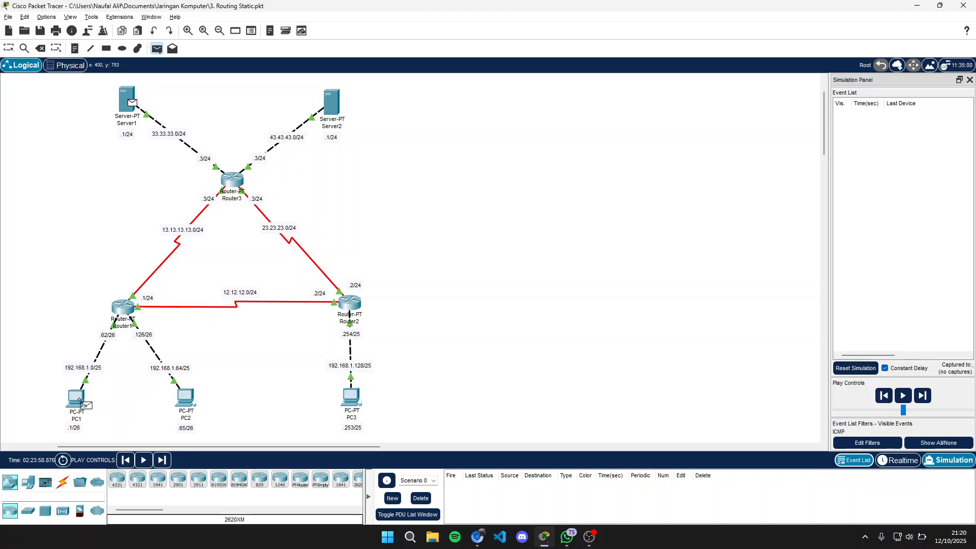
{"action": "left_click", "coordinate": [82, 404]}
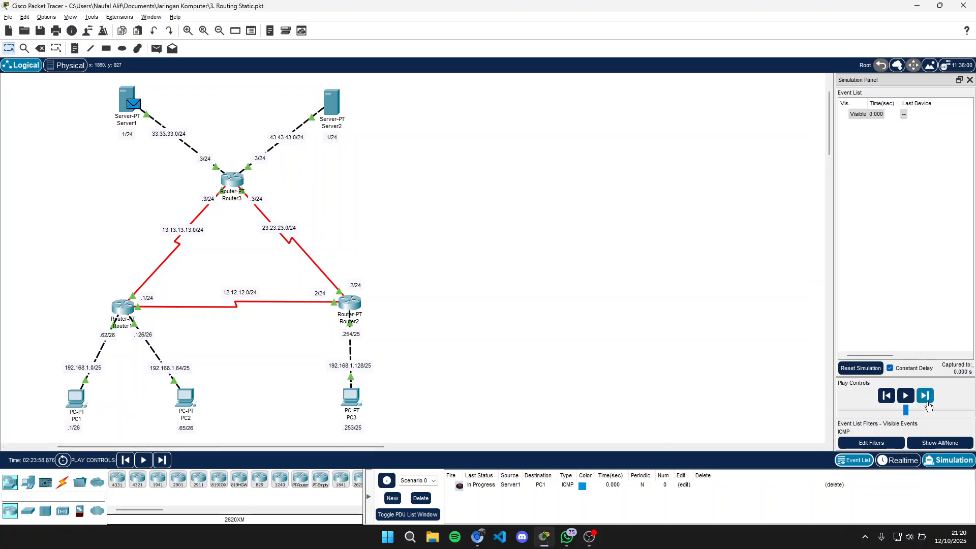
Step: Advance the simulation event by event, following the packet from Server1 through Router3 and Router1 to PC1 and back to Server1
{"action": "left_click", "coordinate": [925, 395]}
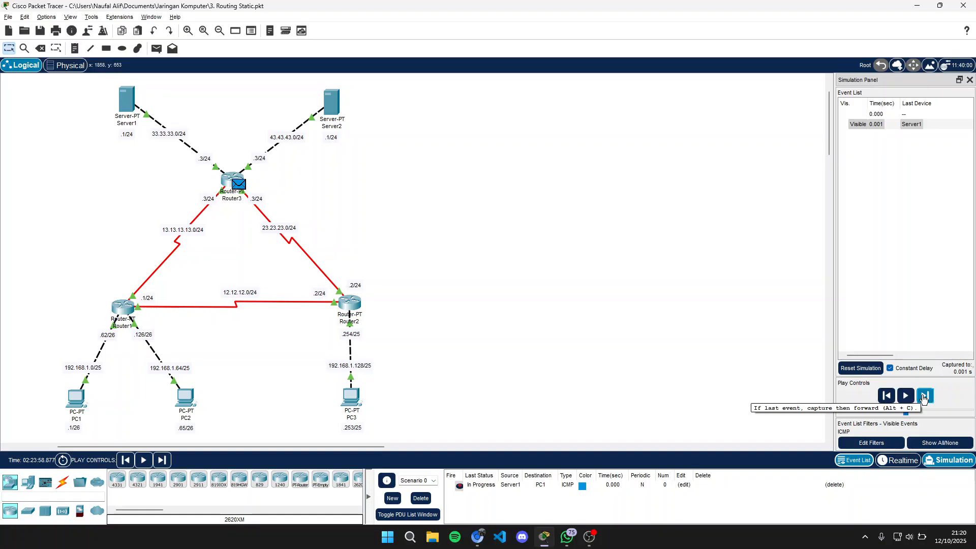
{"action": "left_click", "coordinate": [924, 397]}
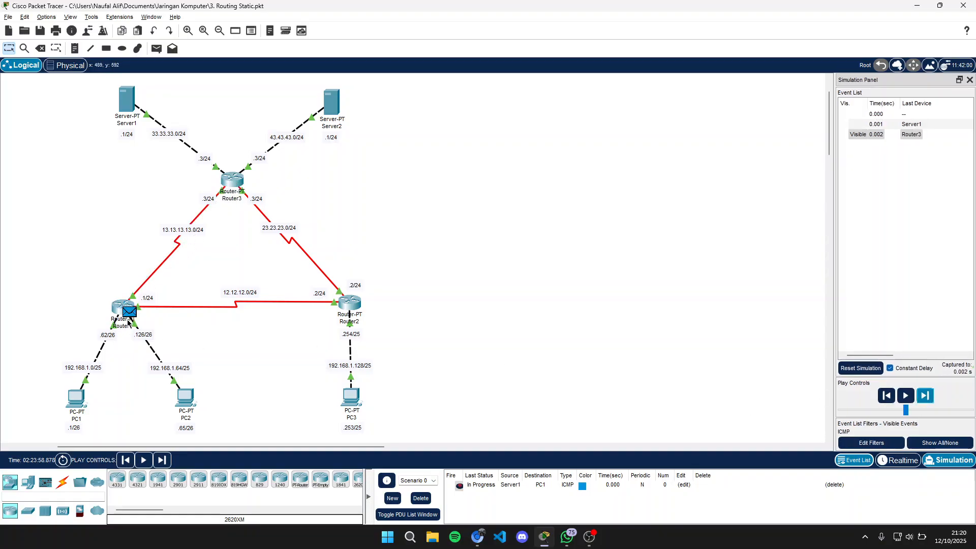
{"action": "left_click", "coordinate": [924, 396]}
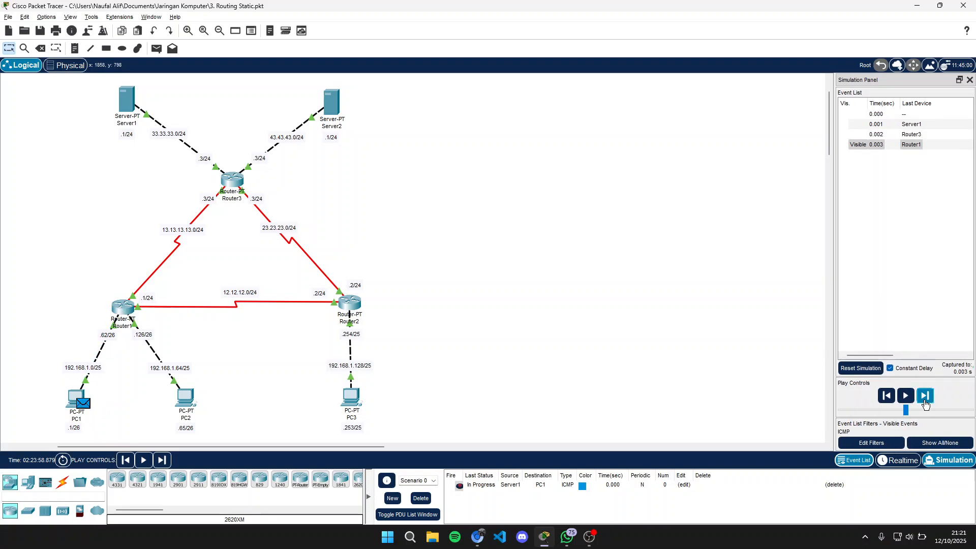
{"action": "left_click", "coordinate": [926, 397]}
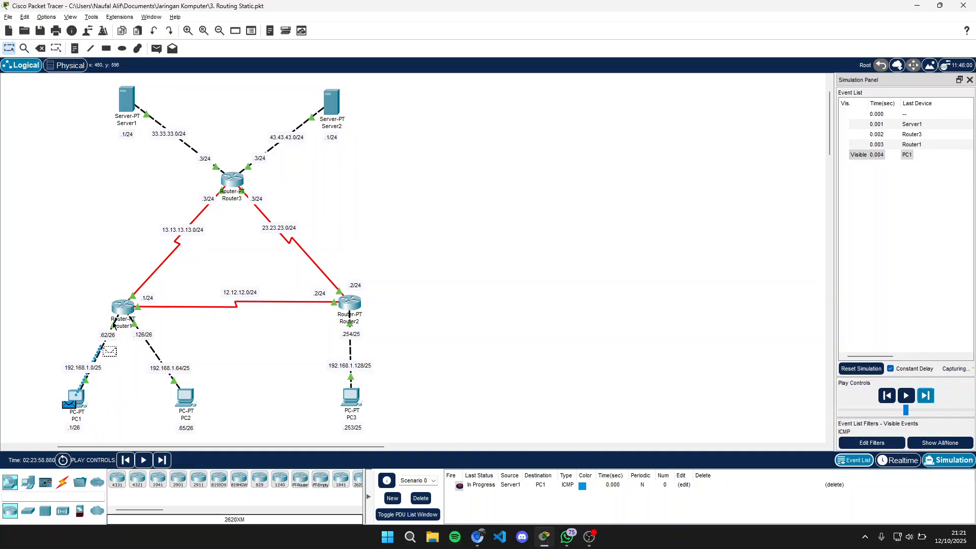
{"action": "left_click", "coordinate": [926, 396]}
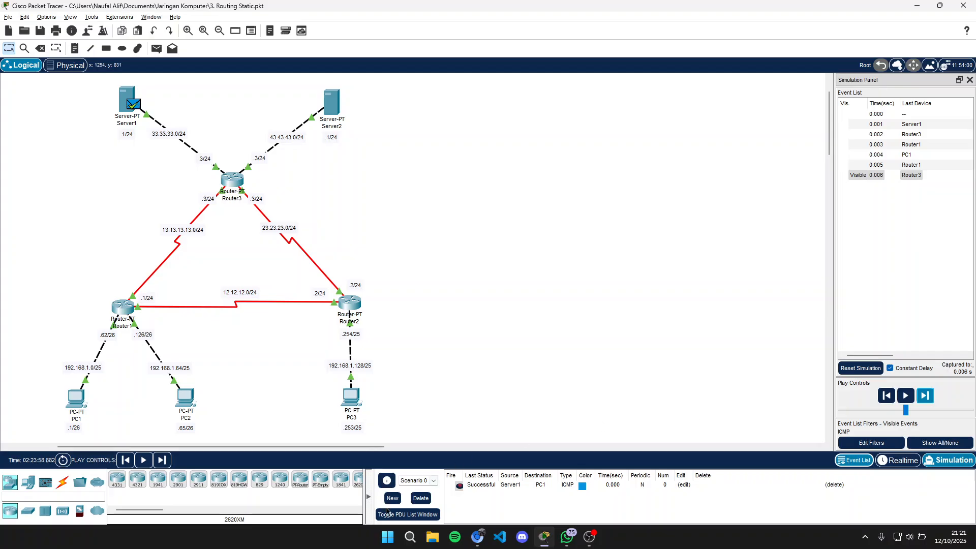
Step: Delete the Server1-to-PC1 scenario and add a simple PDU from Server1 to PC2
{"action": "left_click", "coordinate": [421, 498]}
{"action": "left_click", "coordinate": [156, 48]}
{"action": "left_click", "coordinate": [129, 104]}
{"action": "left_click", "coordinate": [186, 397]}
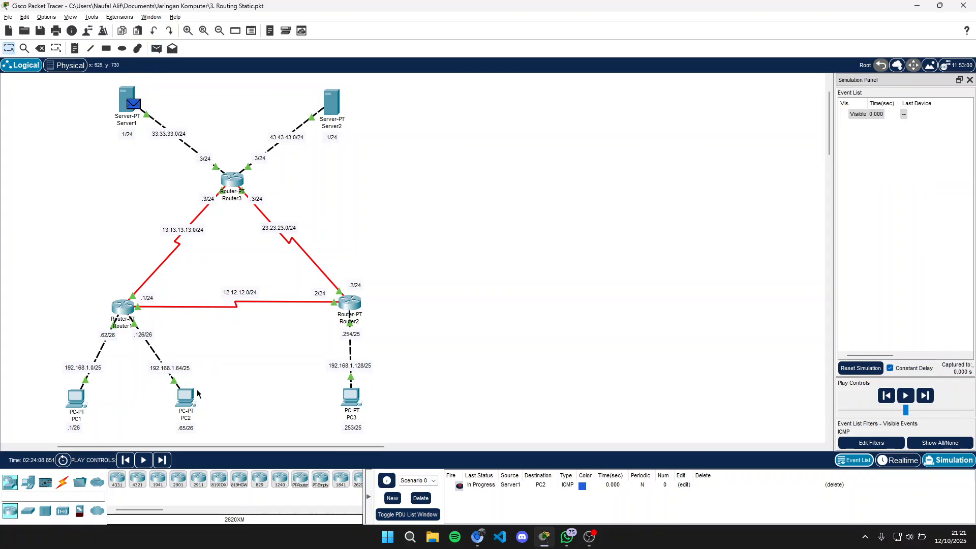
Step: Advance the simulation event by event from Server1 through Router3 and Router1 to PC2 and back, inspecting the returning PDU at Router3
{"action": "left_click", "coordinate": [926, 396]}
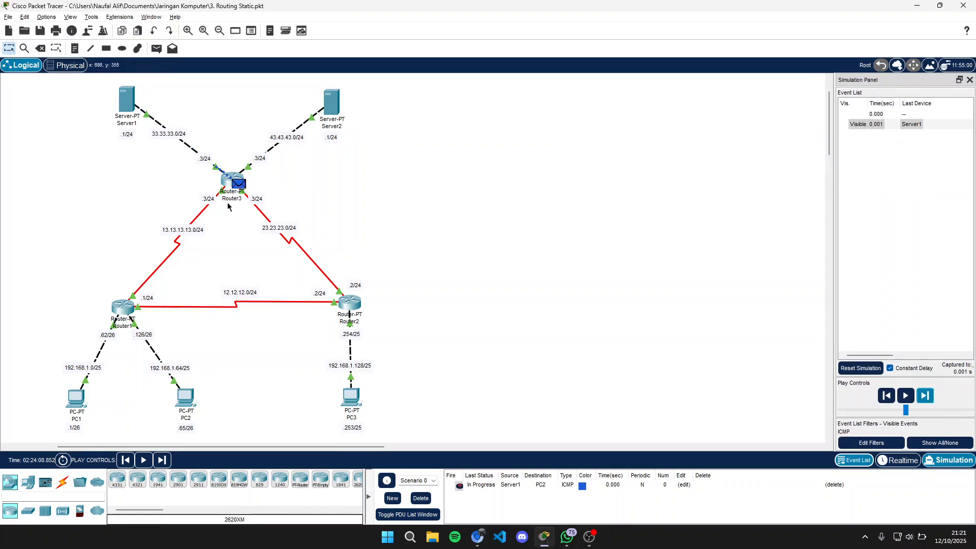
{"action": "left_click", "coordinate": [925, 396]}
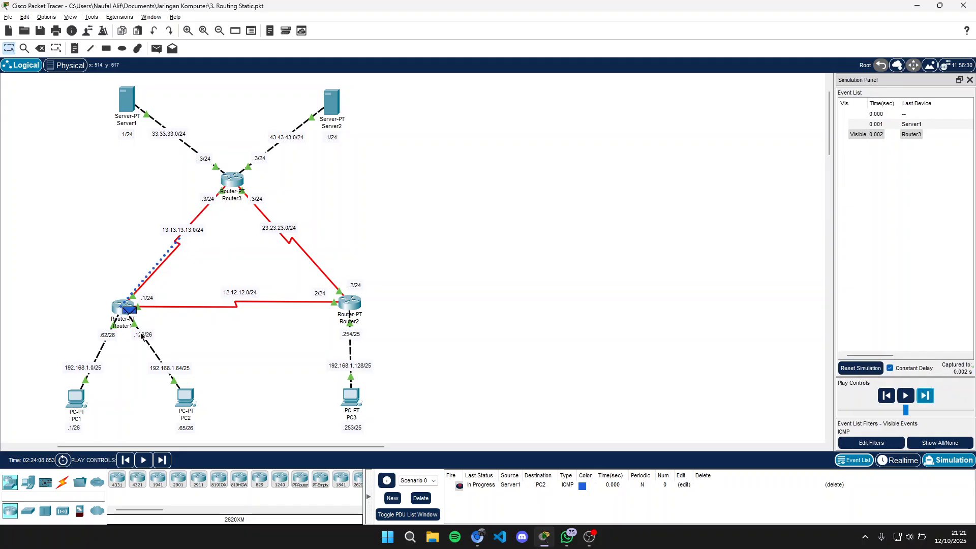
{"action": "left_click", "coordinate": [925, 396]}
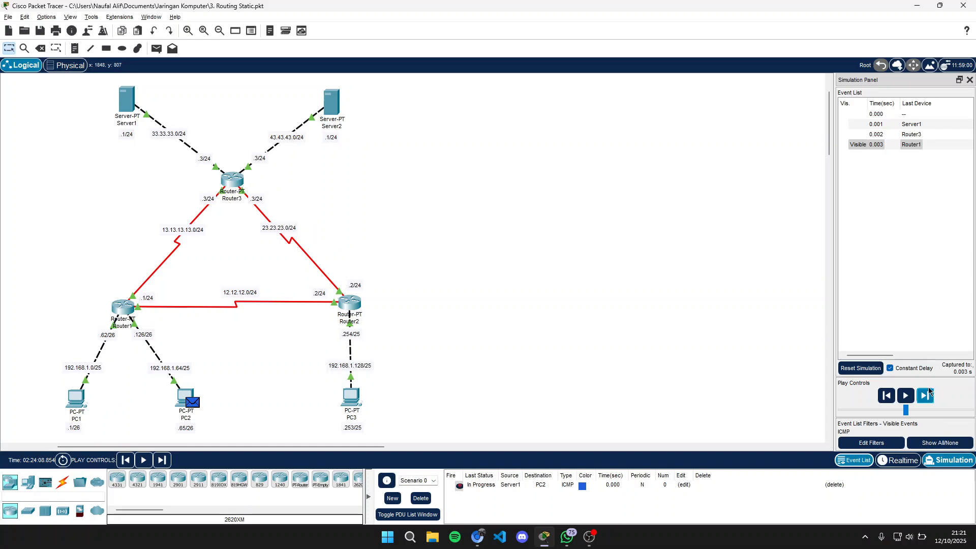
{"action": "left_click", "coordinate": [925, 398]}
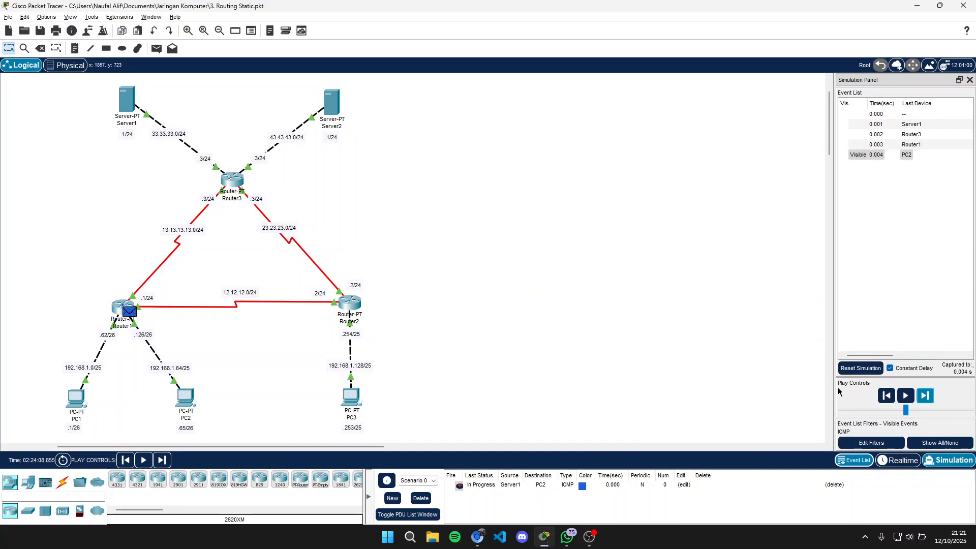
{"action": "left_click", "coordinate": [927, 398]}
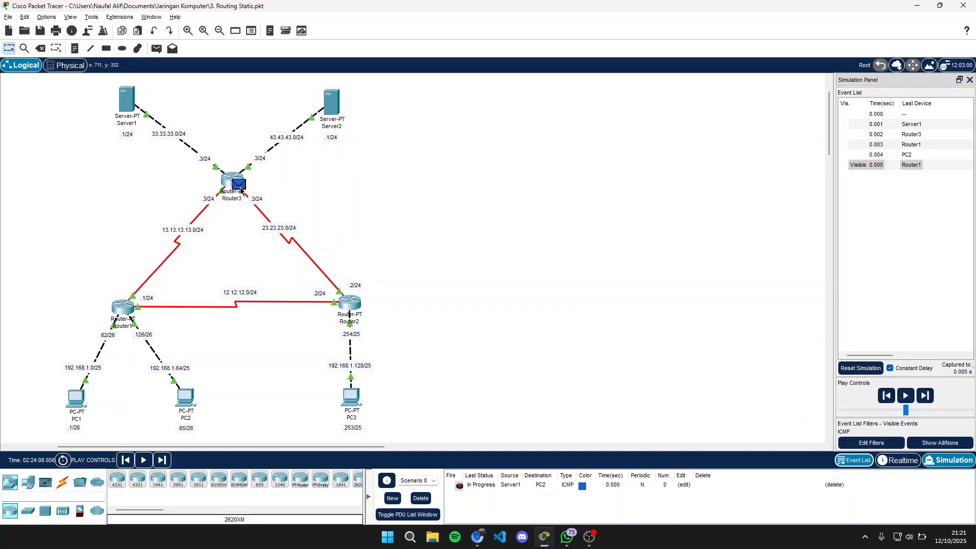
{"action": "left_click", "coordinate": [240, 185]}
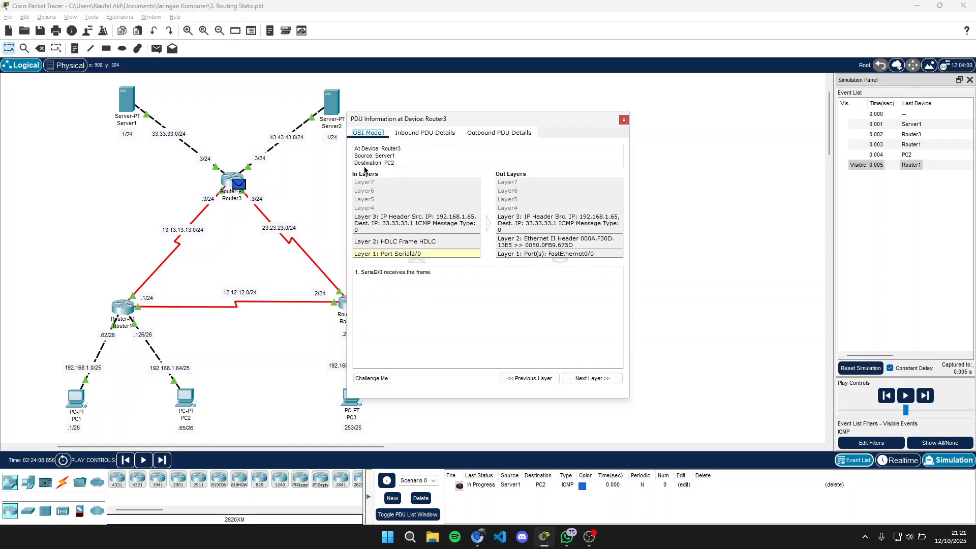
{"action": "left_click", "coordinate": [624, 119]}
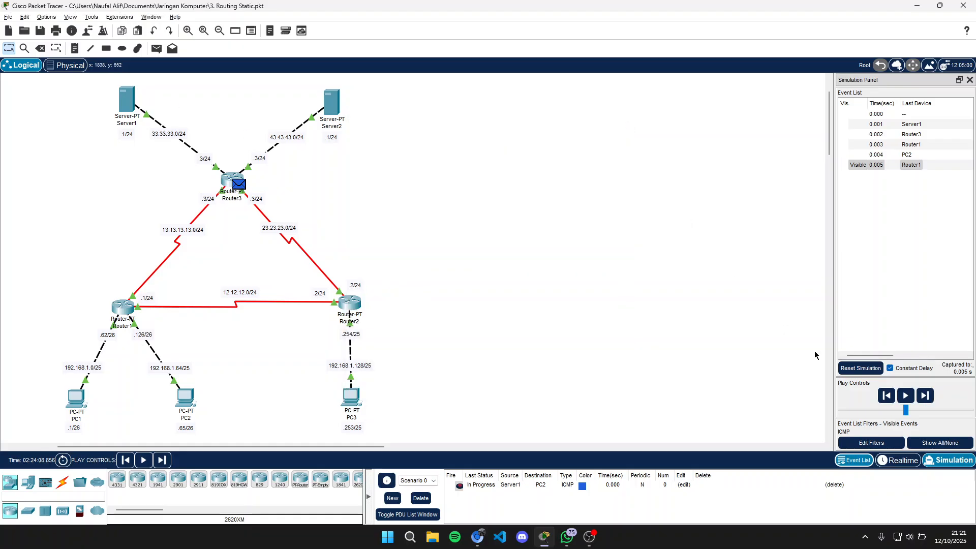
{"action": "left_click", "coordinate": [926, 395]}
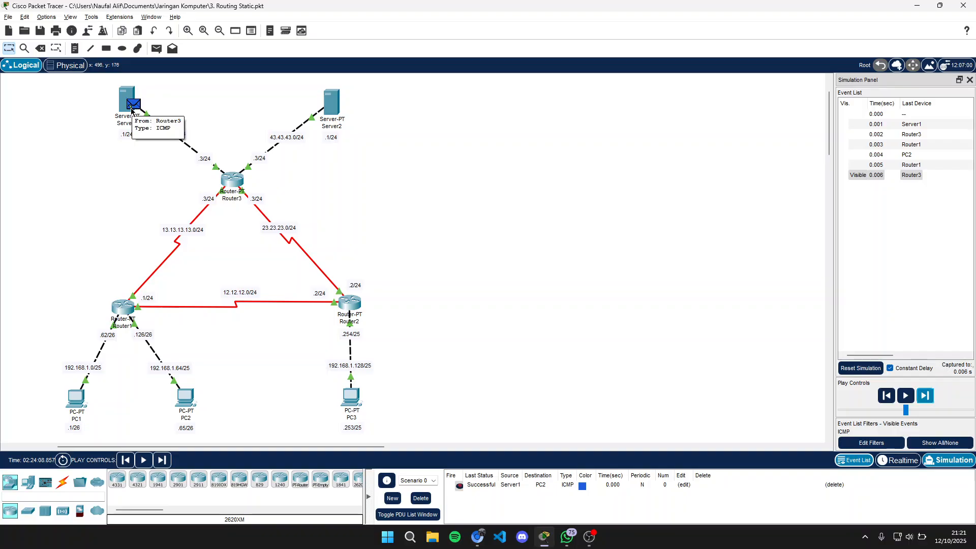
Step: Delete the Server1-to-PC2 scenario and add a simple PDU from Server1 to PC3
{"action": "left_click", "coordinate": [421, 498]}
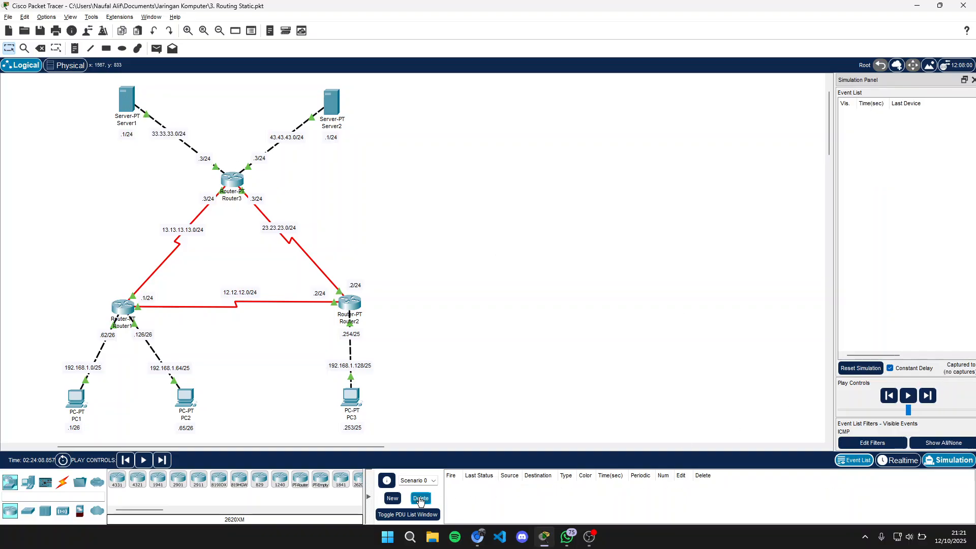
{"action": "left_click", "coordinate": [156, 48]}
{"action": "left_click", "coordinate": [127, 101]}
{"action": "left_click", "coordinate": [360, 398]}
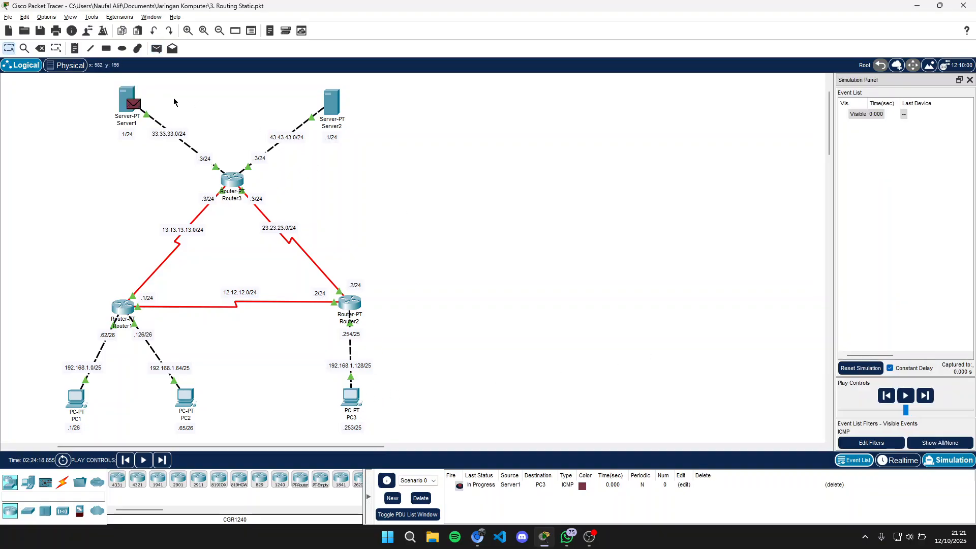
Step: Inspect the OSI model information of the PDU at Server1, including its source and destination IP addresses
{"action": "left_click", "coordinate": [133, 104]}
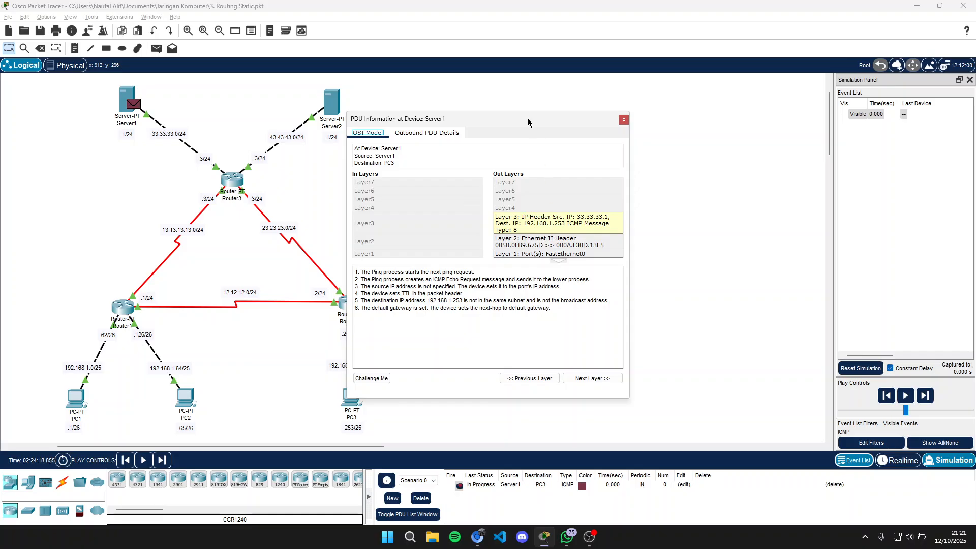
{"action": "left_click_drag", "start_coordinate": [531, 120], "coordinate": [641, 105]}
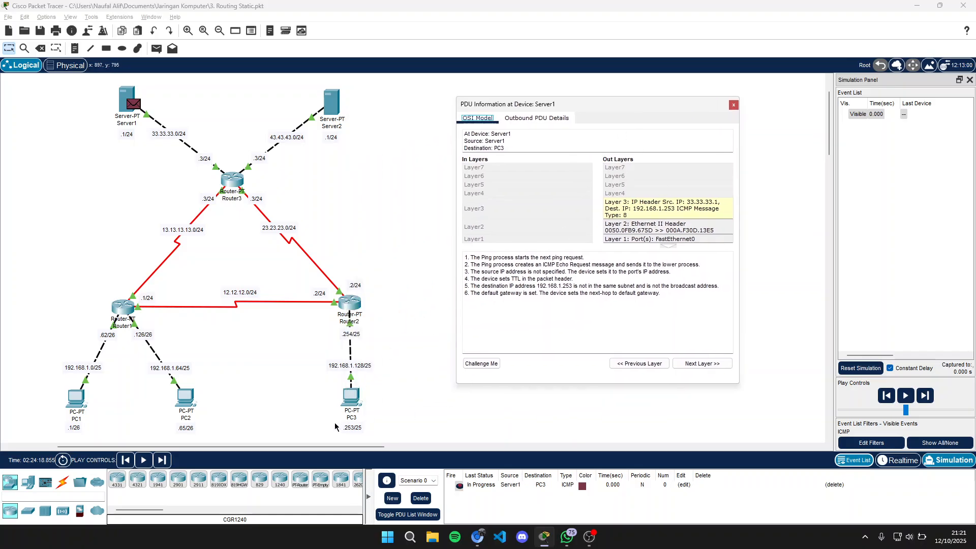
{"action": "left_click", "coordinate": [734, 105]}
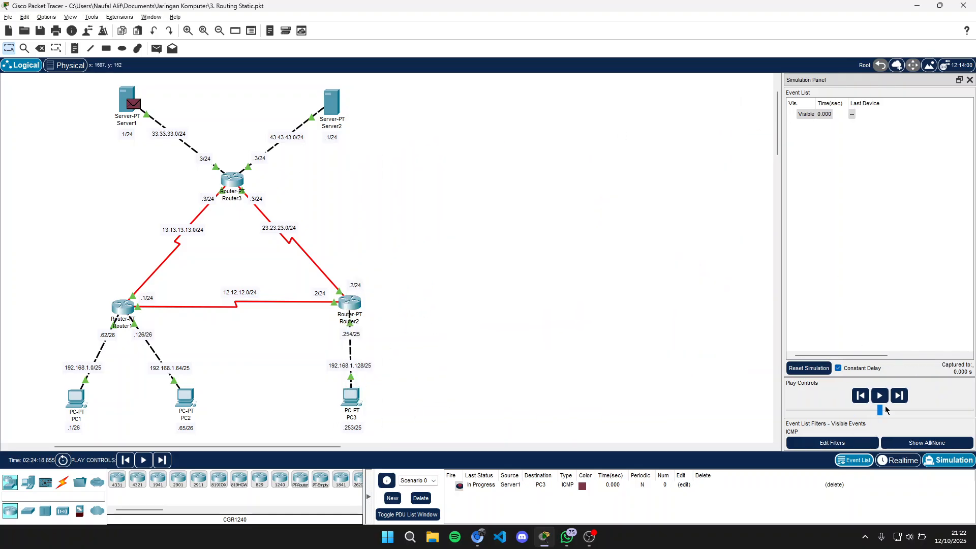
Step: Advance the packet to Router3 and inspect the PDU's inbound and outbound layers there
{"action": "left_click", "coordinate": [898, 402]}
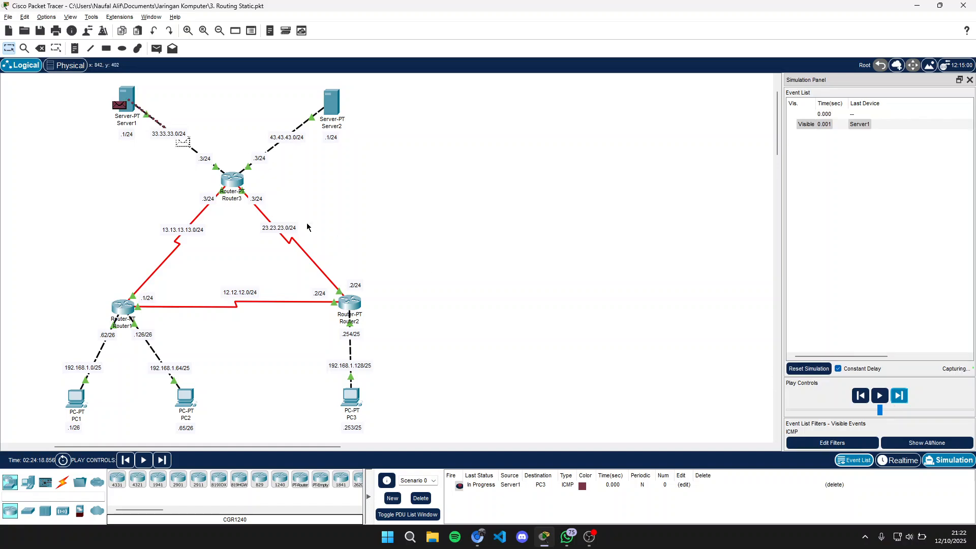
{"action": "left_click", "coordinate": [242, 189]}
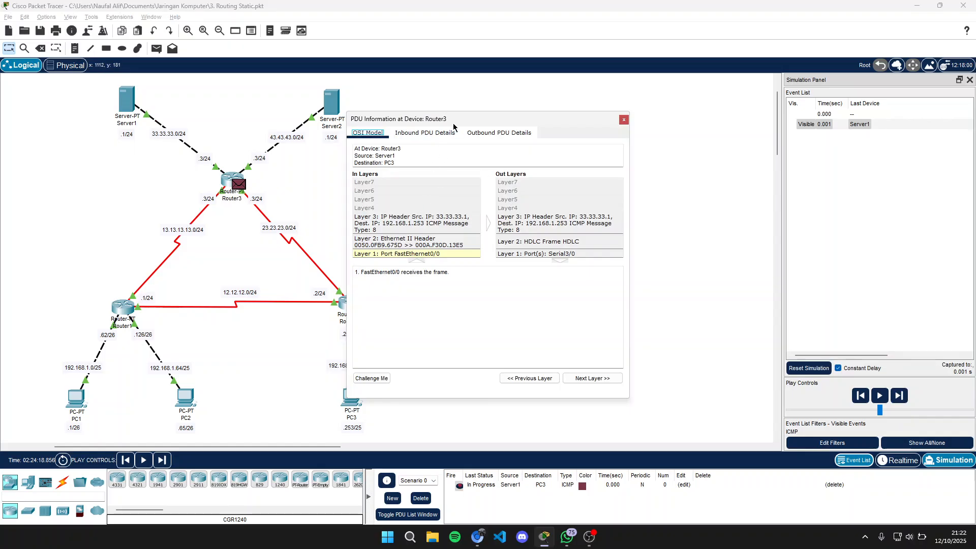
{"action": "left_click_drag", "start_coordinate": [460, 121], "coordinate": [523, 113]}
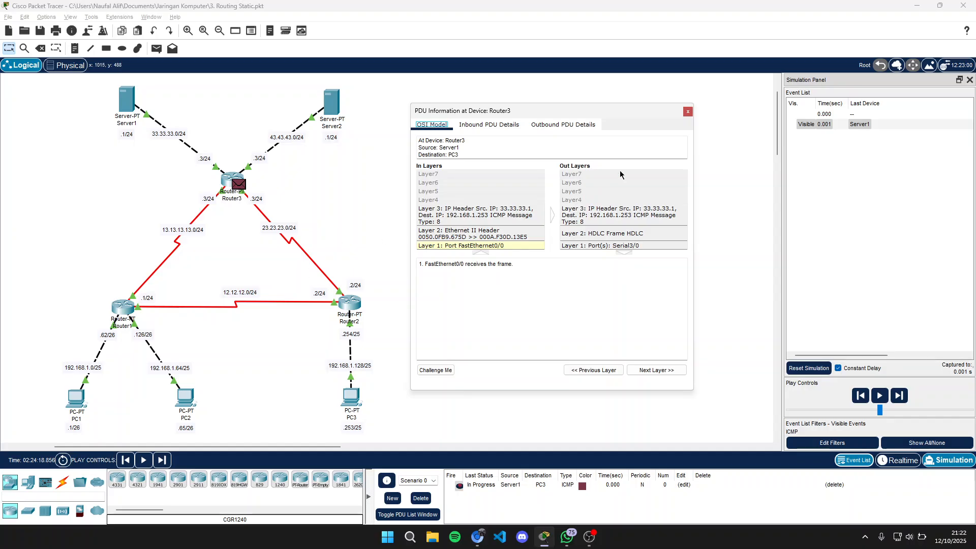
{"action": "left_click", "coordinate": [688, 111]}
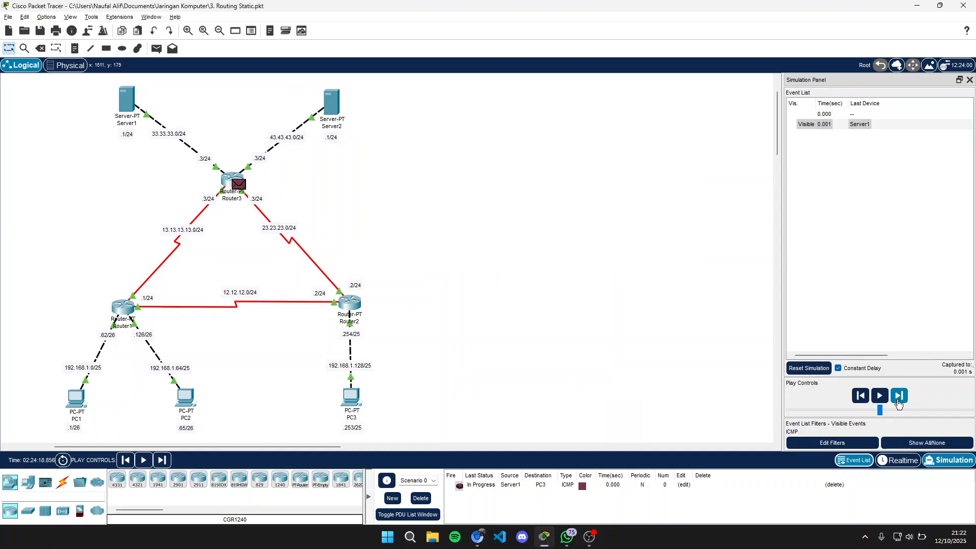
Step: Advance the simulation event by event, following the packet from Router3 through Router2 to PC3 and back to Server1
{"action": "left_click", "coordinate": [899, 397]}
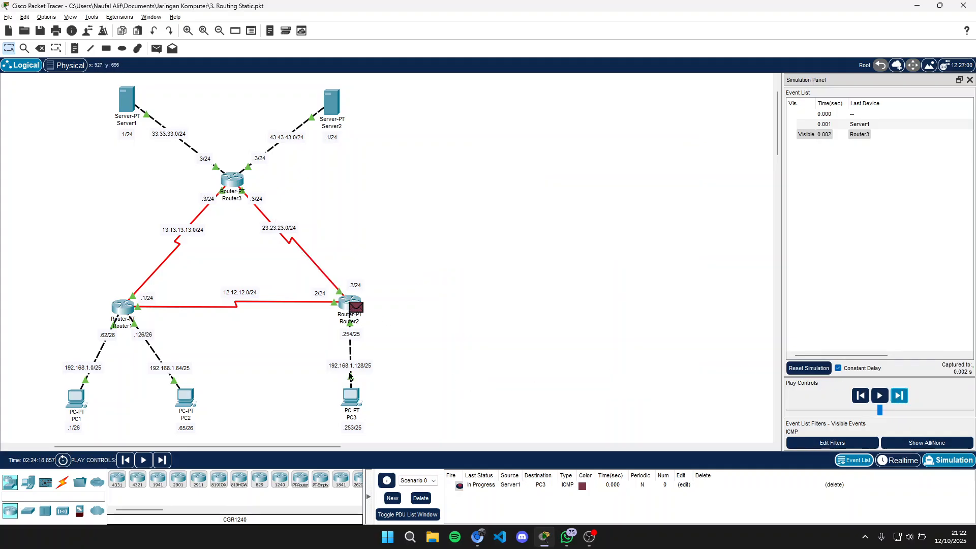
{"action": "left_click", "coordinate": [900, 396]}
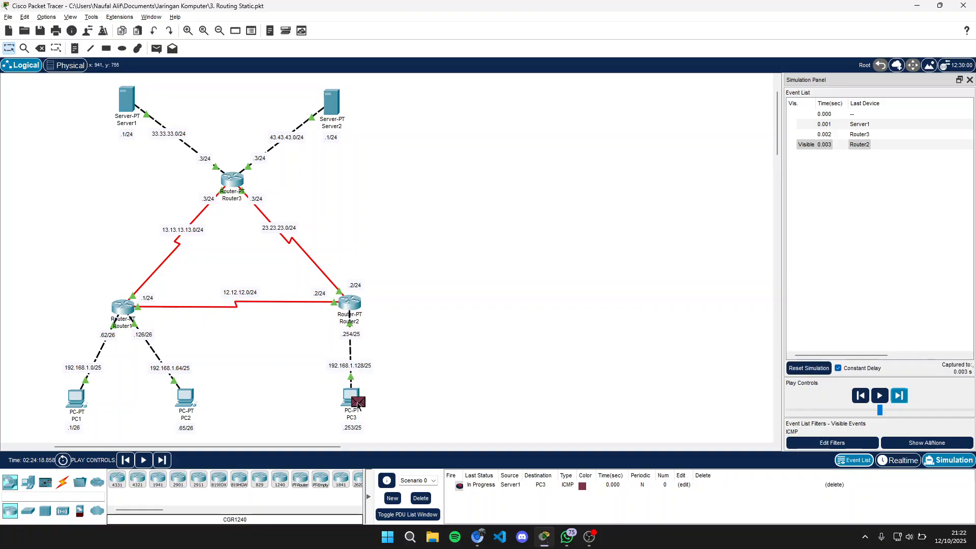
{"action": "left_click", "coordinate": [900, 401]}
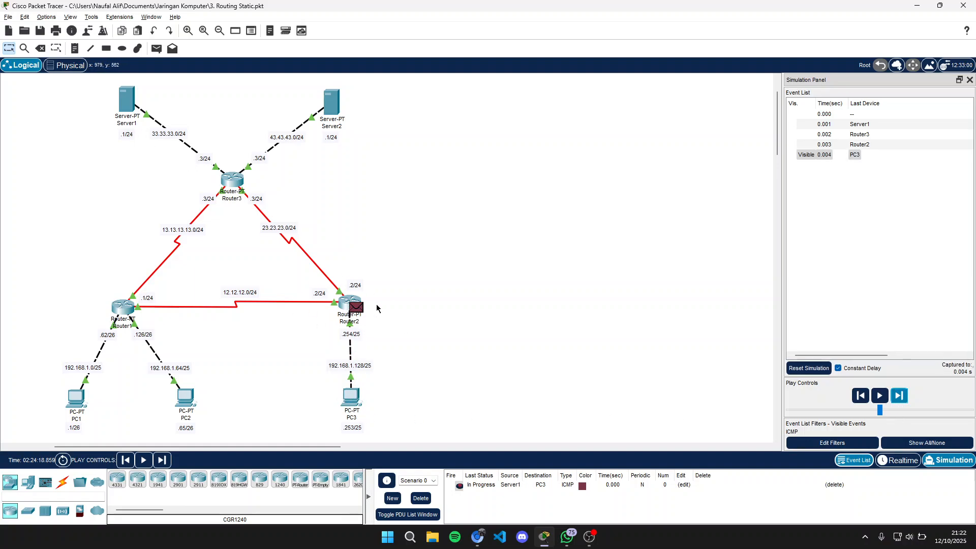
{"action": "left_click", "coordinate": [905, 394]}
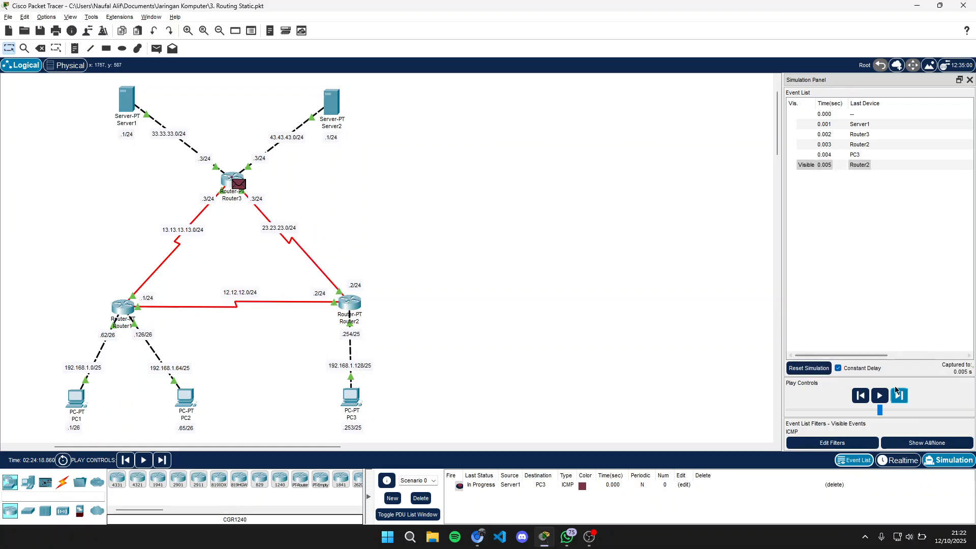
{"action": "left_click", "coordinate": [898, 395]}
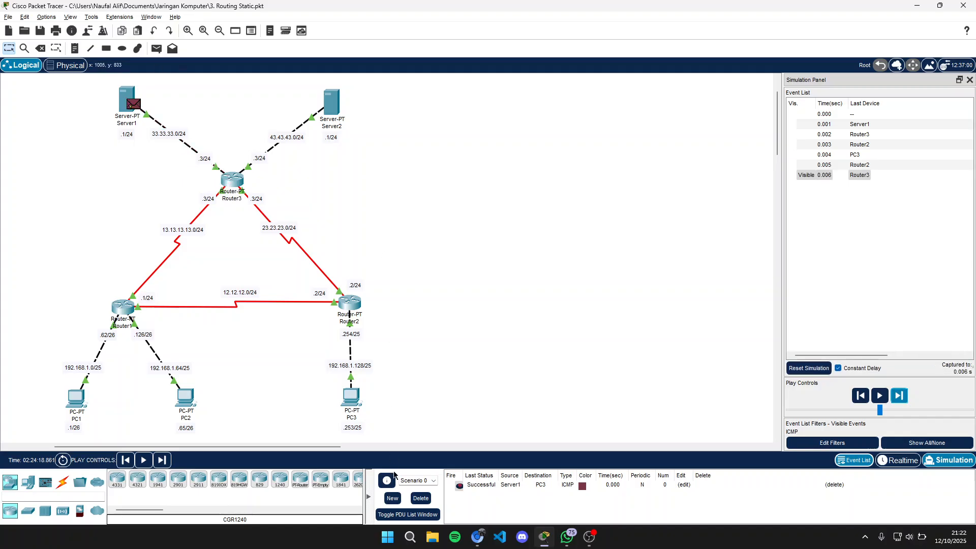
Step: Delete the Server1-to-PC3 scenario and return the workspace to Realtime mode
{"action": "left_click", "coordinate": [422, 499]}
{"action": "left_click", "coordinate": [590, 537]}
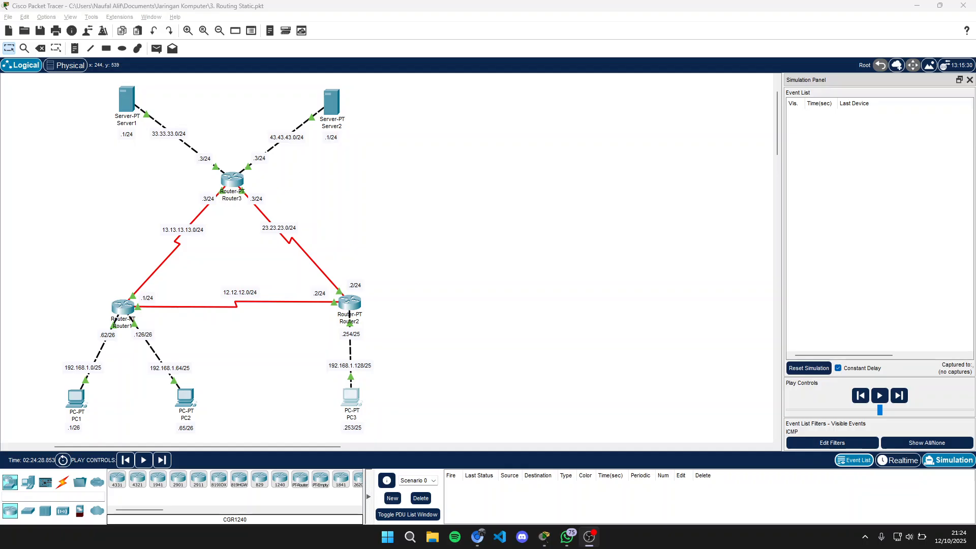
{"action": "left_click", "coordinate": [544, 537]}
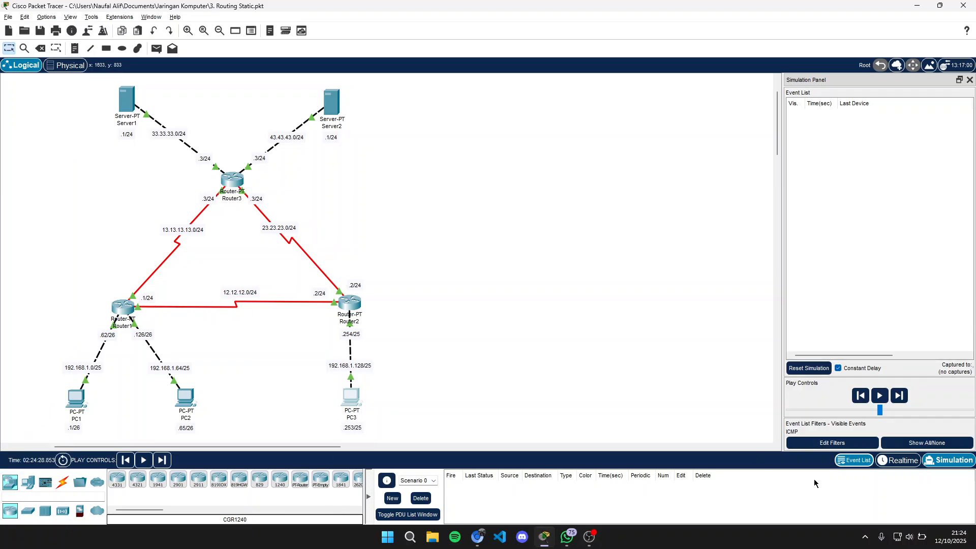
{"action": "left_click", "coordinate": [884, 463]}
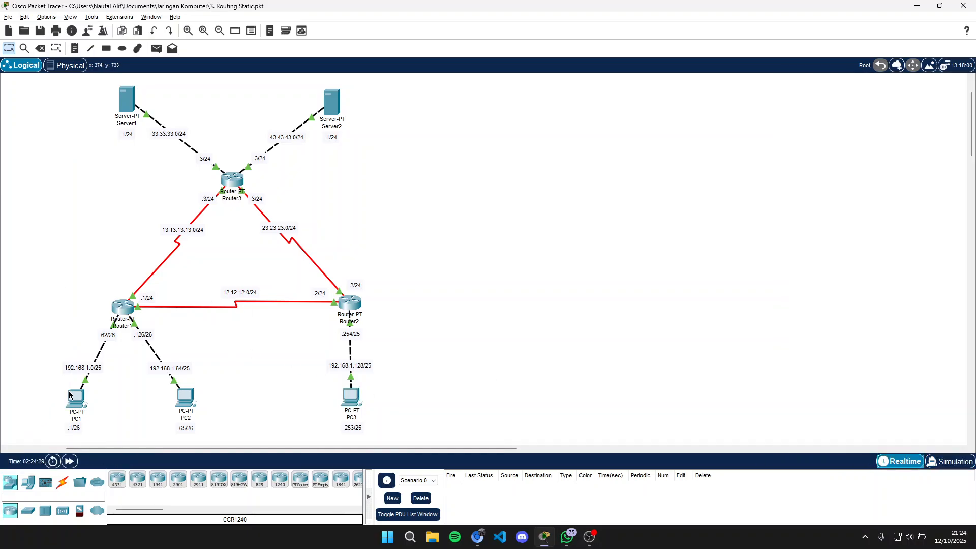
Step: Open the Command Prompt on PC1
{"action": "left_click", "coordinate": [71, 399]}
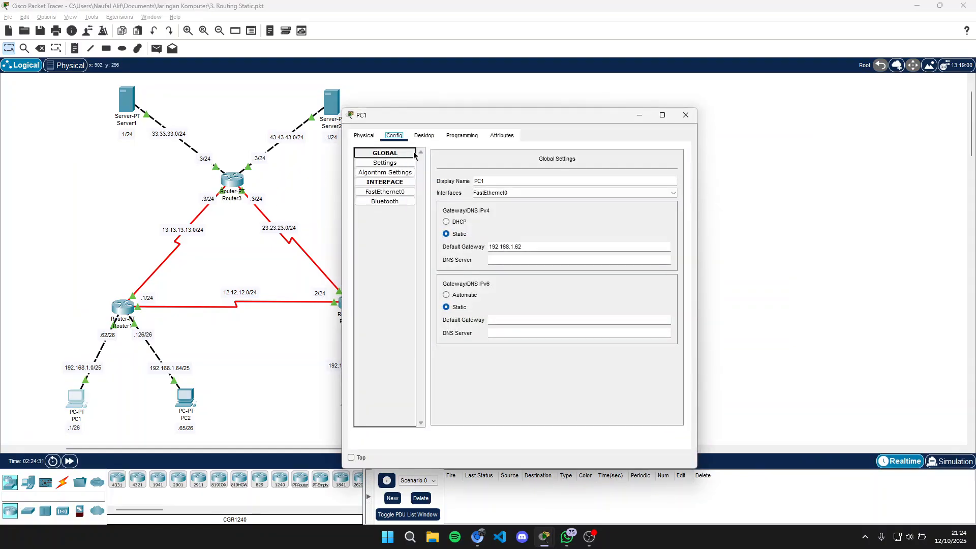
{"action": "left_click", "coordinate": [424, 135]}
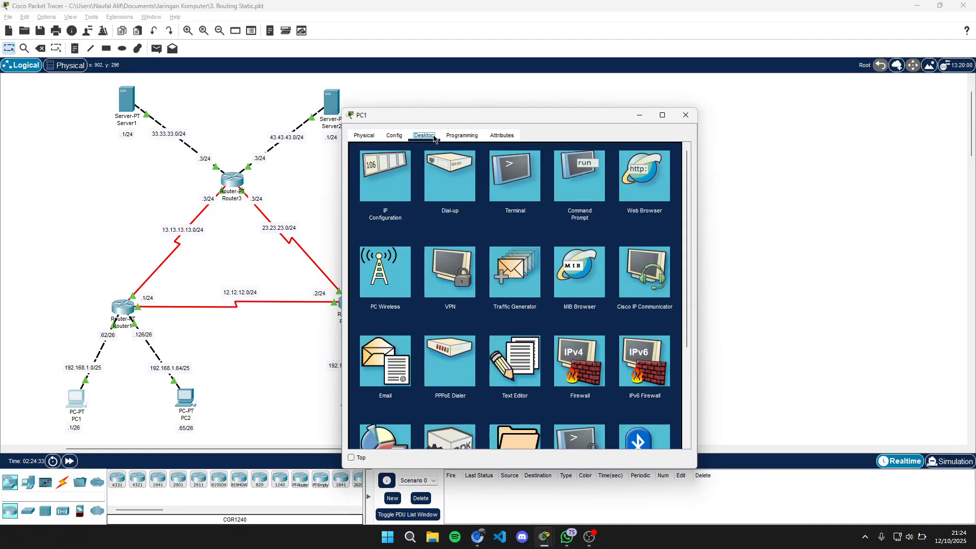
{"action": "left_click", "coordinate": [510, 190]}
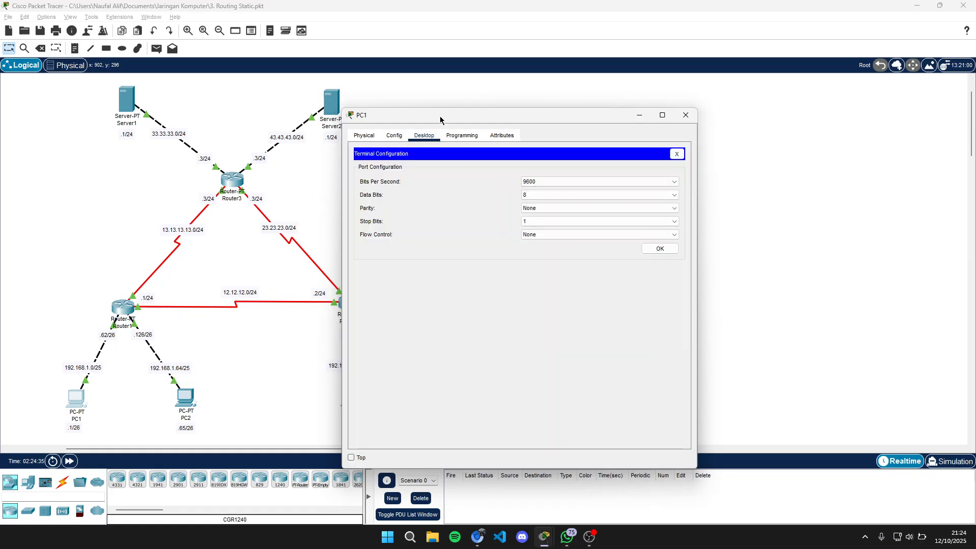
{"action": "left_click", "coordinate": [679, 155]}
{"action": "left_click", "coordinate": [578, 189]}
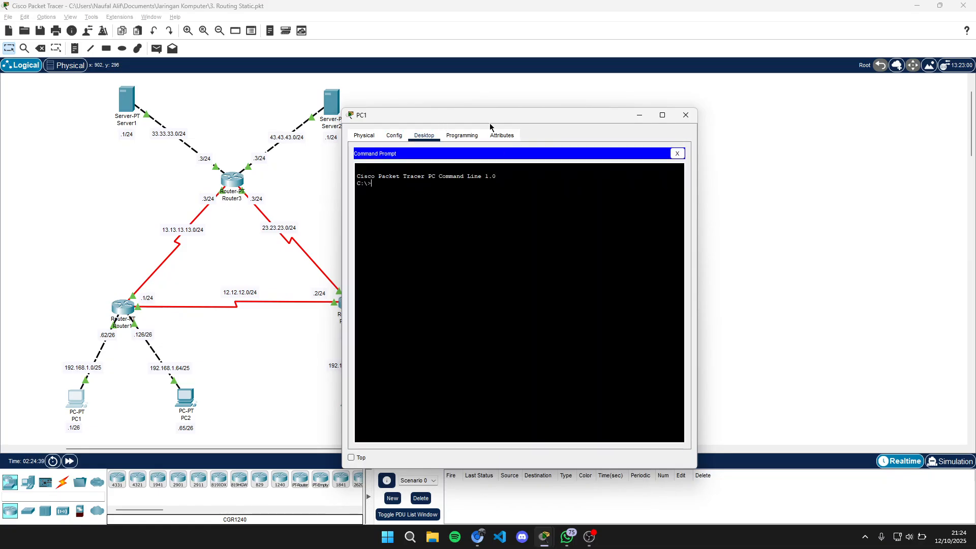
Step: Trace the route from PC1 to PC2 by running tracert 192.168.1.65
{"action": "type", "text": "t"}
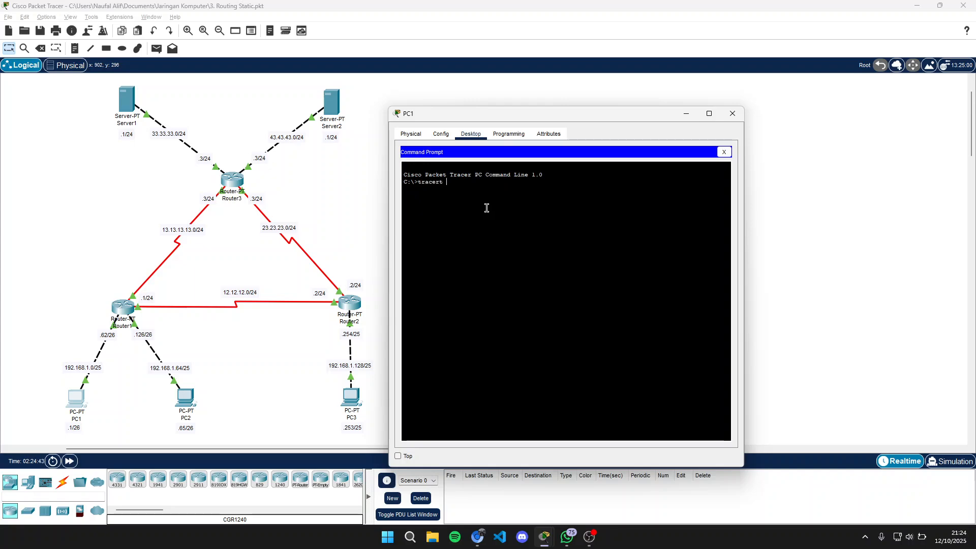
{"action": "type", "text": "racert 1"}
{"action": "type", "text": "92.168.1.65"}
{"action": "key", "text": "Return"}
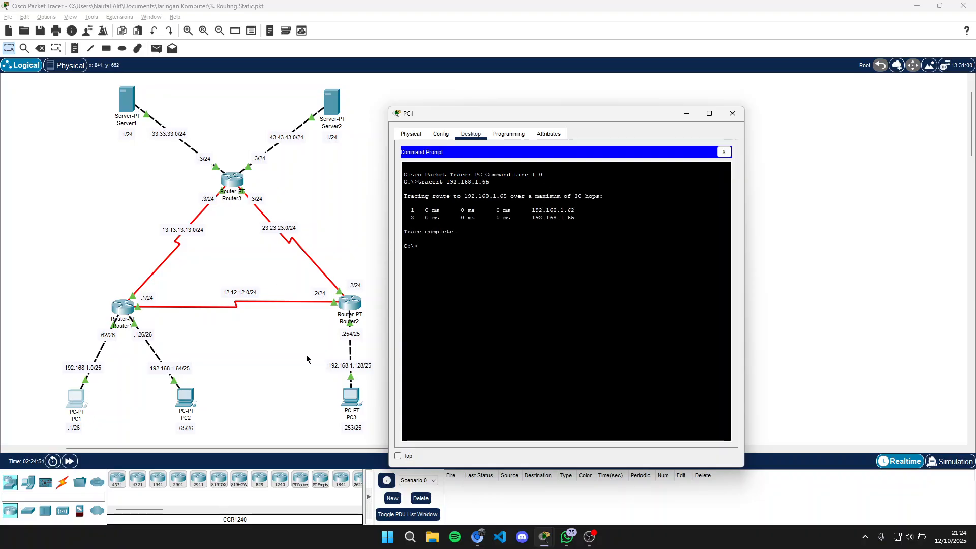
Step: Trace the routes from PC1 to PC3 with tracert 192.168.1.253 and to Server1 with tracert 33.33.33.1
{"action": "left_click_drag", "start_coordinate": [582, 209], "coordinate": [408, 206]}
{"action": "left_click", "coordinate": [408, 207]}
{"action": "key", "text": "Return"}
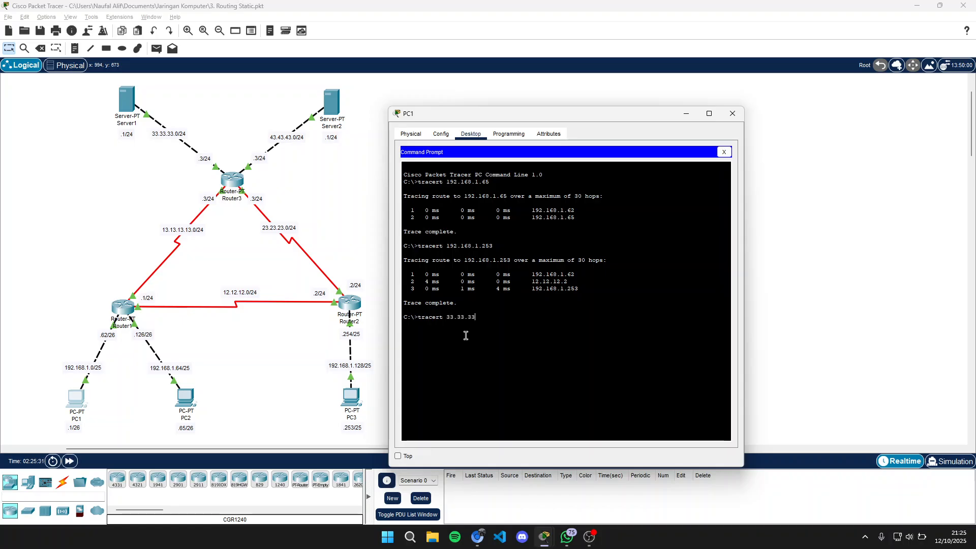
{"action": "key", "text": "Return"}
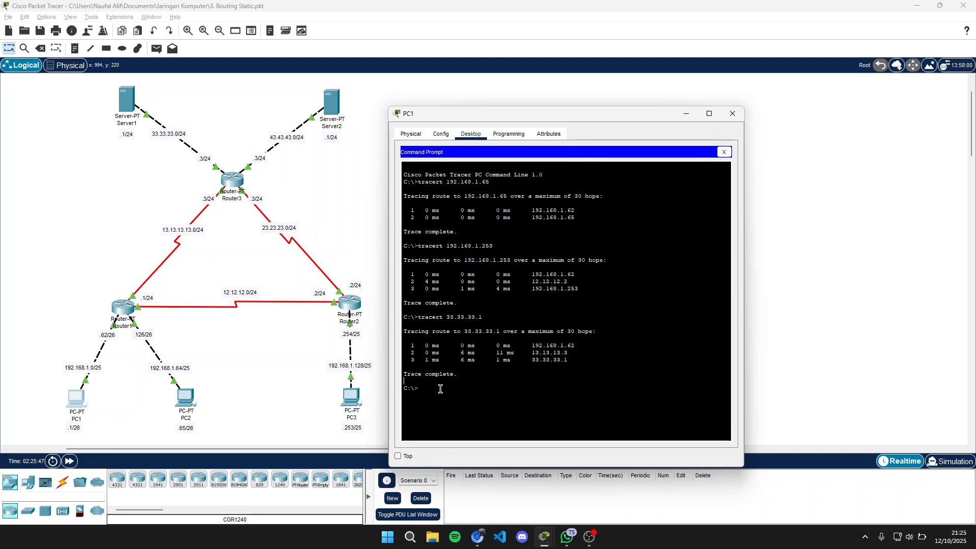
Step: Trace the route from PC1 to Server2 by running tracert 43.43.43.1 and review the listed hops
{"action": "key", "text": "Up"}
{"action": "key", "text": "Up"}
{"action": "key", "text": "Down"}
{"action": "type", "text": "4"}
{"action": "key", "text": "BackSpace"}
{"action": "type", "text": "4"}
{"action": "key", "text": "BackSpace"}
{"action": "type", "text": "43.43.43.1"}
{"action": "key", "text": "Return"}
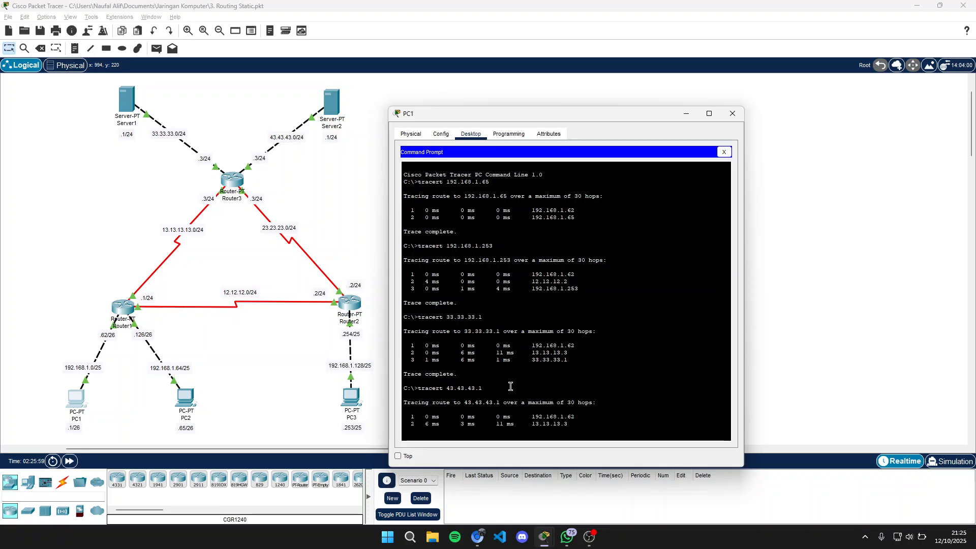
{"action": "mouse_move", "coordinate": [458, 422]}
{"action": "left_mouse_down"}
{"action": "mouse_move", "coordinate": [407, 402]}
{"action": "mouse_move", "coordinate": [404, 382]}
{"action": "left_mouse_up"}
{"action": "left_click", "coordinate": [464, 400]}
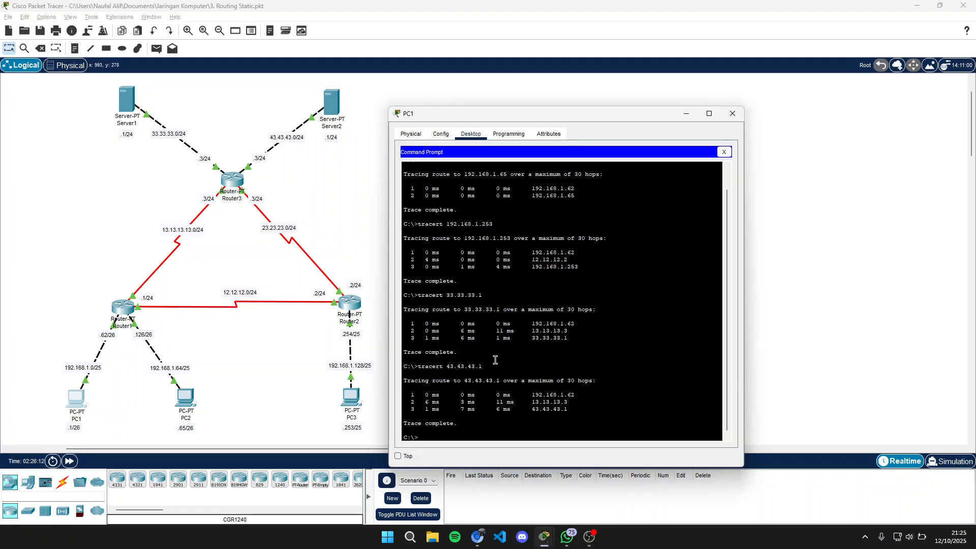
Step: Close the PC1 window and open the Command Prompt on PC3
{"action": "left_click", "coordinate": [733, 113]}
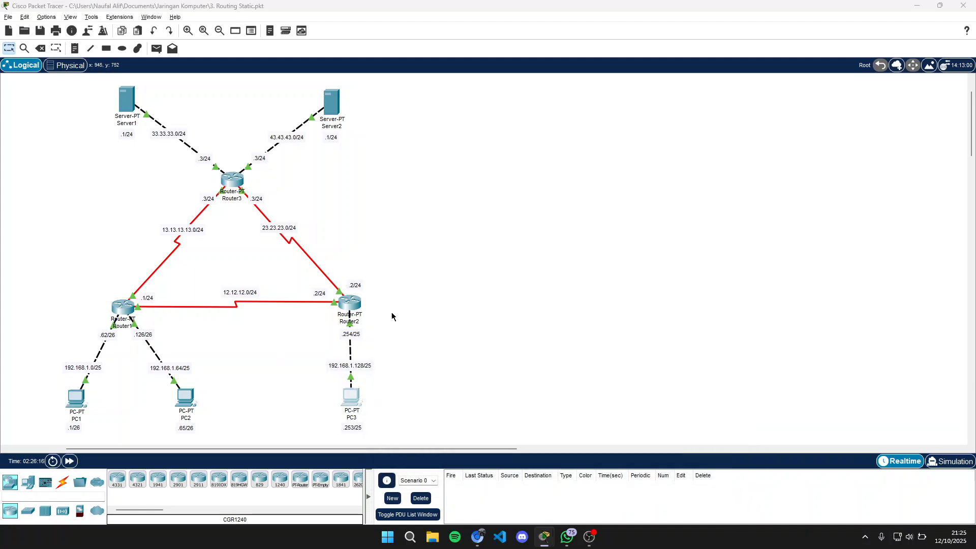
{"action": "left_click", "coordinate": [351, 396]}
{"action": "left_click", "coordinate": [573, 172]}
{"action": "left_click_drag", "start_coordinate": [507, 119], "coordinate": [559, 110]}
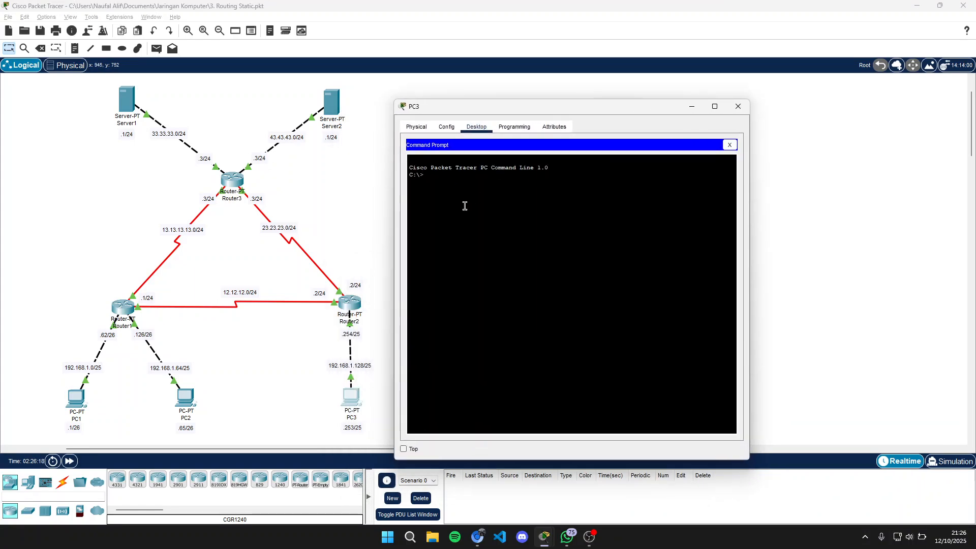
Step: Trace the route from PC3 to PC1 by running tracert 192.168.1.1
{"action": "type", "text": "tyra"}
{"action": "type", "text": "rt 192"}
{"action": "type", "text": ".168.1.1"}
{"action": "key", "text": "Return"}
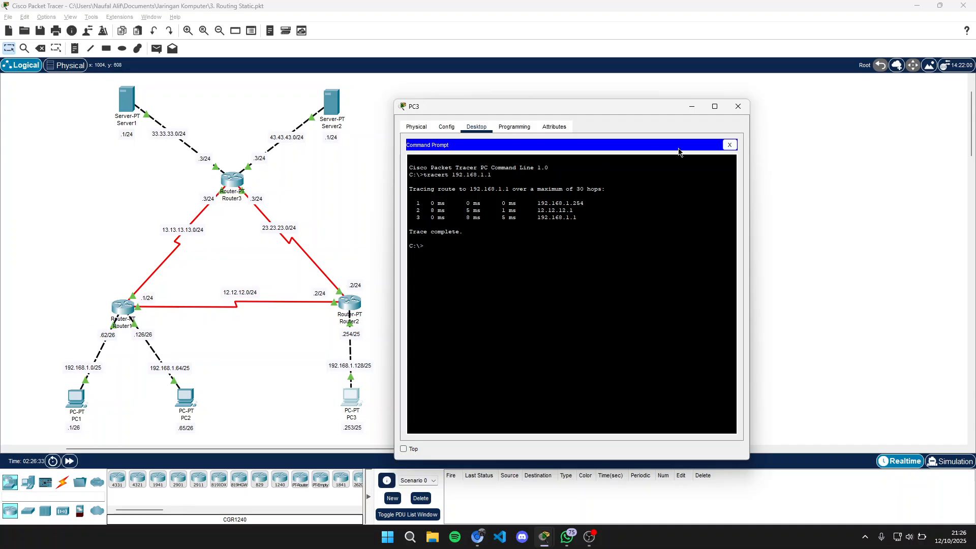
Step: Trace the routes from PC3 to PC2 with tracert 192.168.1.65 and to Server2 with tracert 43.43.43.1
{"action": "type", "text": "tracert 192.168.1.65"}
{"action": "key", "text": "Return"}
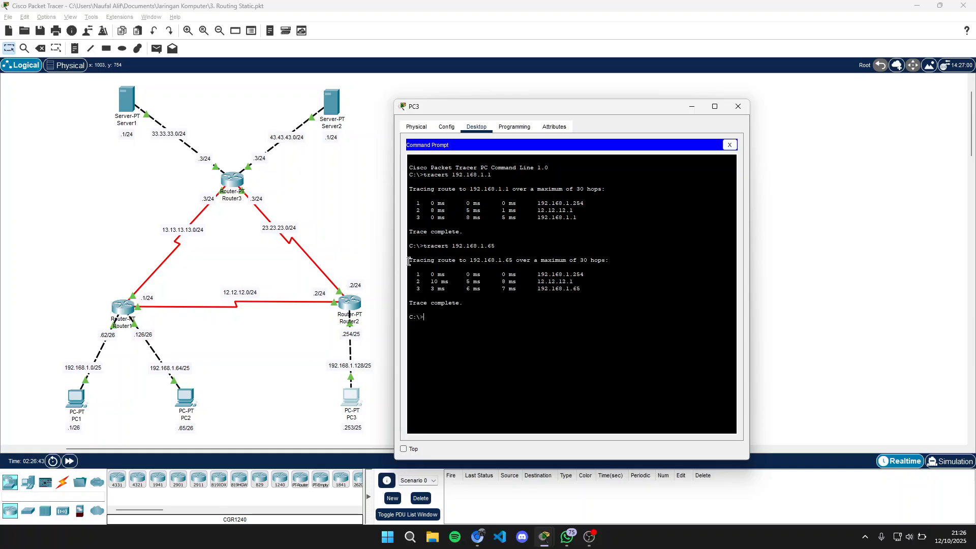
{"action": "mouse_move", "coordinate": [412, 260]}
{"action": "left_mouse_down"}
{"action": "mouse_move", "coordinate": [621, 255]}
{"action": "mouse_move", "coordinate": [617, 279]}
{"action": "left_mouse_up"}
{"action": "left_click", "coordinate": [576, 285]}
{"action": "type", "text": "racert 43.43.43.1"}
{"action": "key", "text": "Return"}
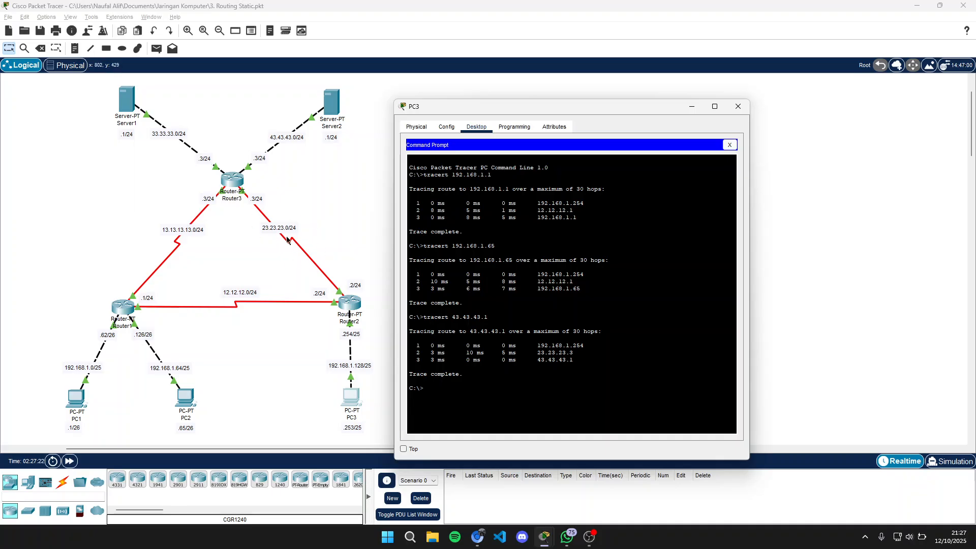
Step: Trace the route from PC3 to Server1 by running tracert 33.33.33.1
{"action": "left_click", "coordinate": [447, 127]}
{"action": "left_click", "coordinate": [477, 127]}
{"action": "double_click", "coordinate": [527, 349]}
{"action": "key", "text": "Up"}
{"action": "type", "text": "3"}
{"action": "key", "text": "BackSpace"}
{"action": "key", "text": "Return"}
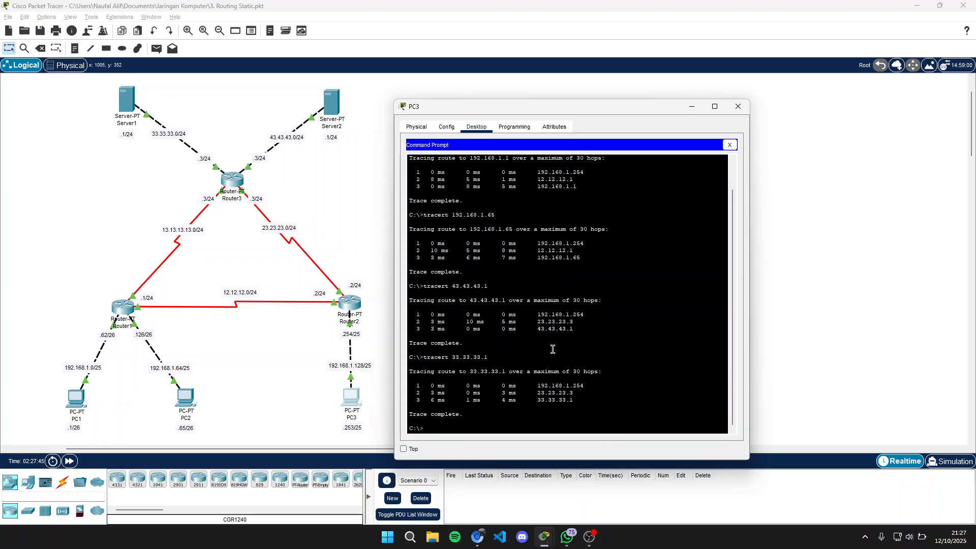
Step: Close the PC3 window and open the Command Prompt on Server1
{"action": "left_click", "coordinate": [738, 107]}
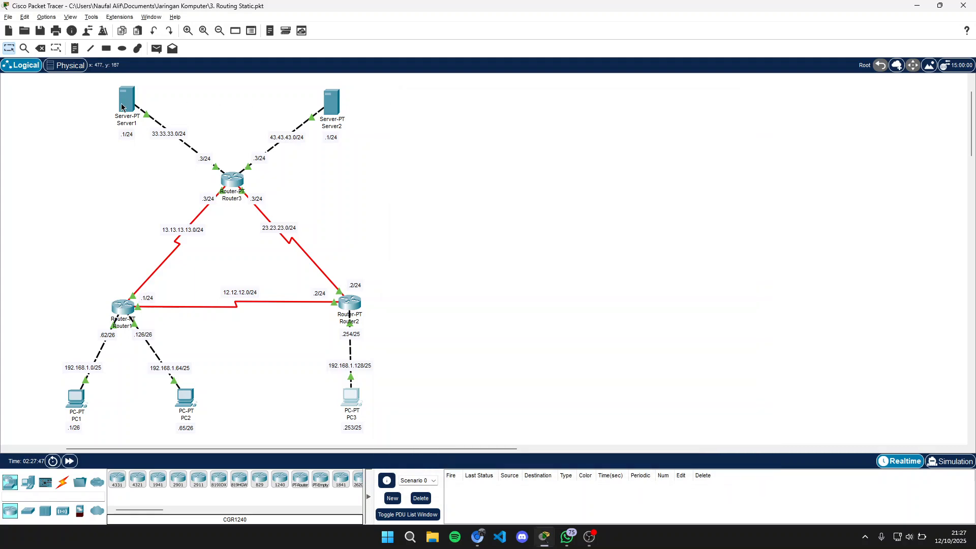
{"action": "left_click", "coordinate": [127, 105]}
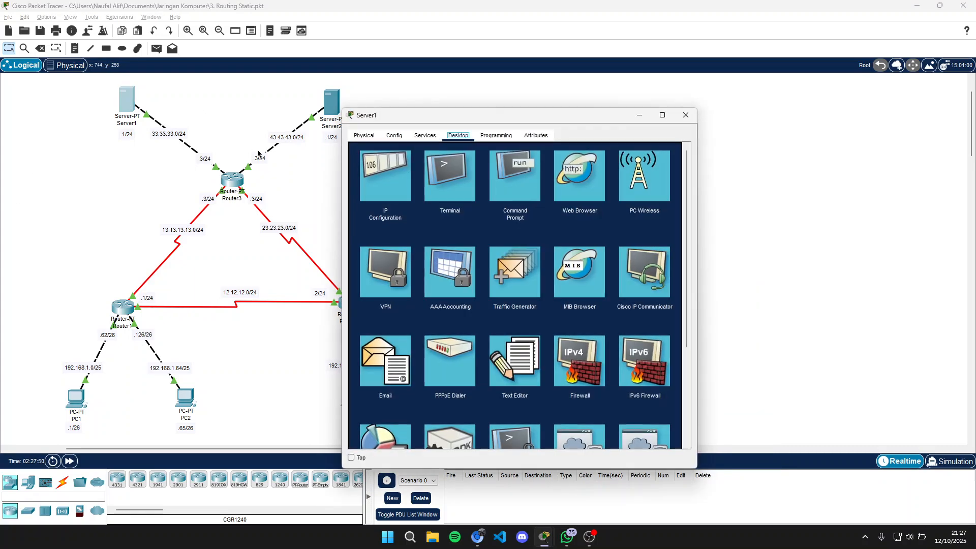
{"action": "left_click", "coordinate": [529, 174]}
{"action": "left_click_drag", "start_coordinate": [508, 120], "coordinate": [659, 161]}
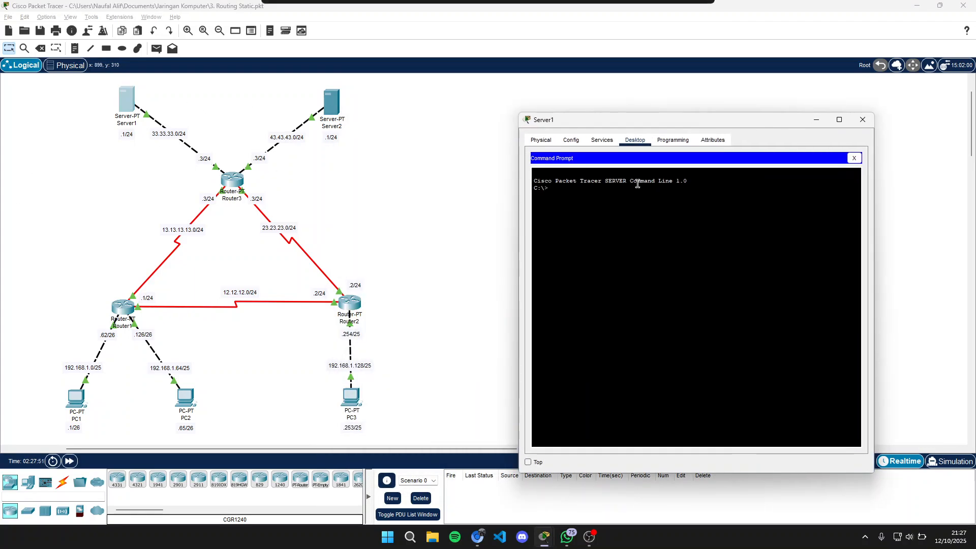
Step: Trace the route from Server1 to Server2 by running tracert 43.43.43.1 and review the listed hops
{"action": "type", "text": "tracert"}
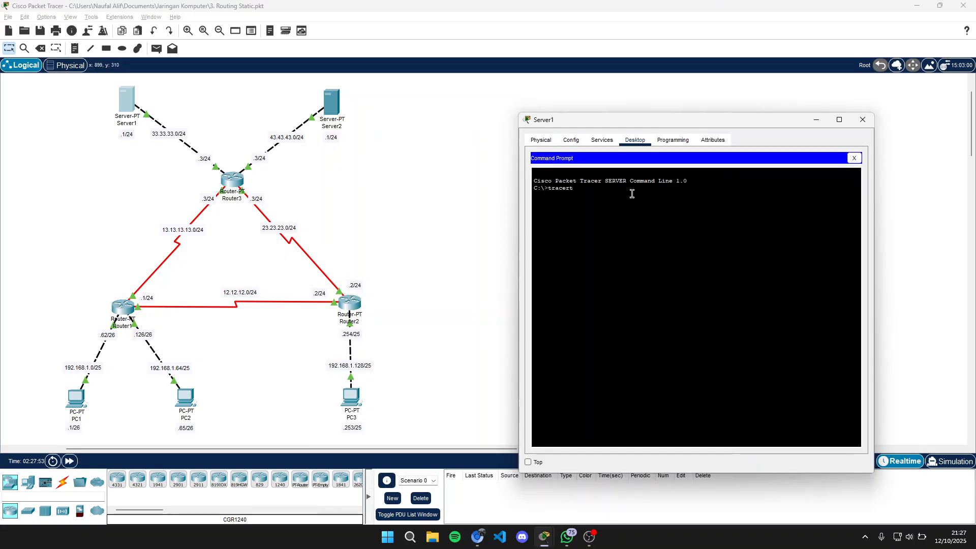
{"action": "type", "text": " 43.43.43.1"}
{"action": "key", "text": "Return"}
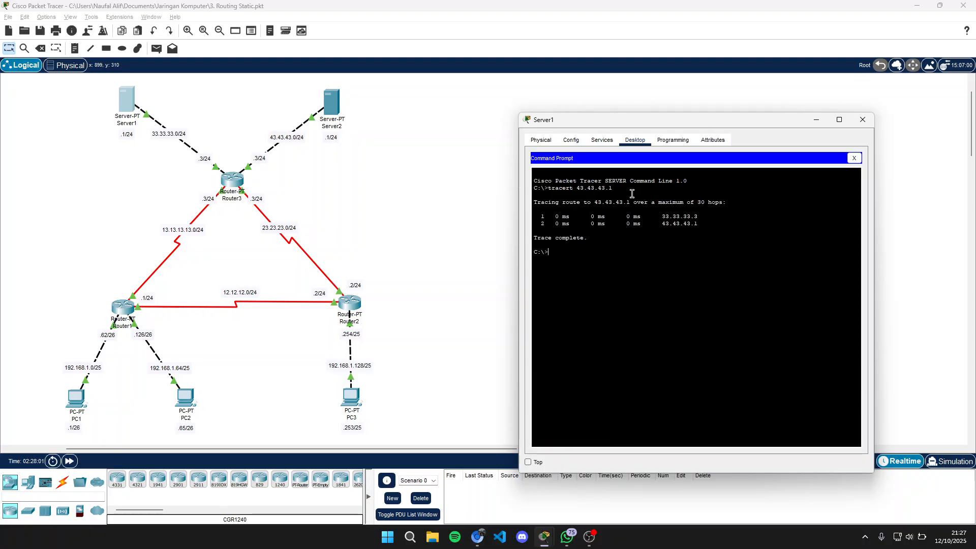
{"action": "left_click_drag", "start_coordinate": [608, 240], "coordinate": [520, 195]}
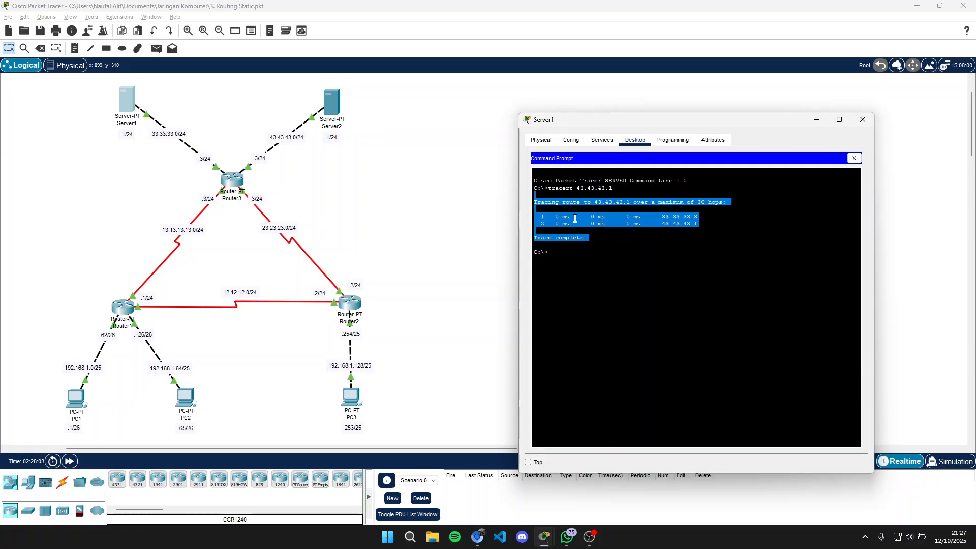
{"action": "left_click", "coordinate": [574, 217]}
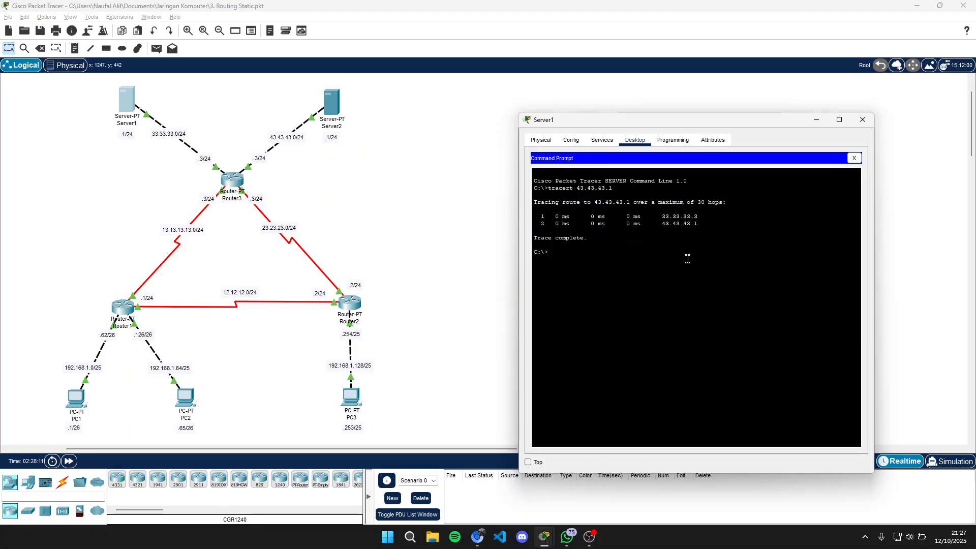
Step: Trace the route from Server1 to PC1 by running tracert 192.168.1.1
{"action": "key", "text": "Up"}
{"action": "key", "text": "BackSpace"}
{"action": "key", "text": "BackSpace"}
{"action": "key", "text": "BackSpace"}
{"action": "key", "text": "BackSpace"}
{"action": "key", "text": "BackSpace"}
{"action": "key", "text": "BackSpace"}
{"action": "key", "text": "BackSpace"}
{"action": "key", "text": "Return"}
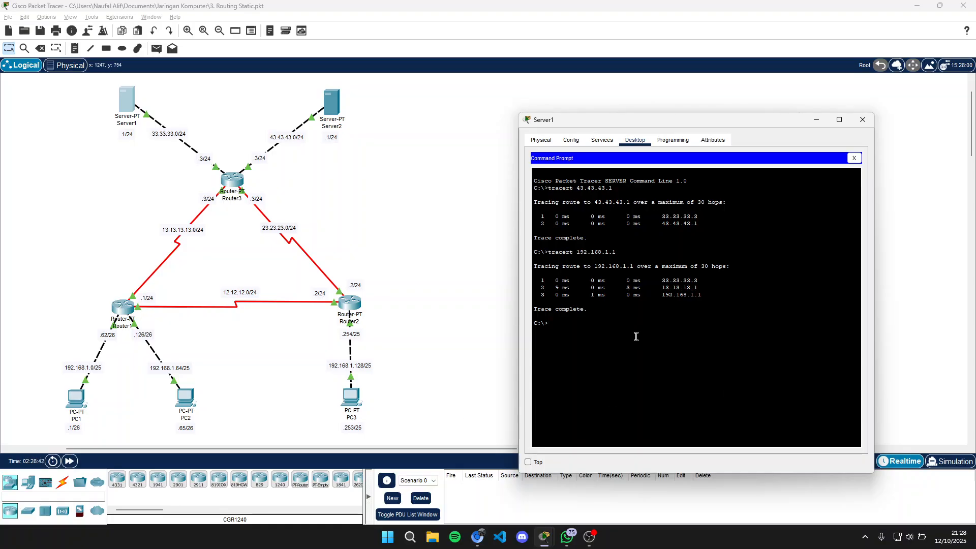
Step: Trace the routes from Server1 to PC2 with tracert 192.168.1.65 and to PC3 with tracert 192.168.1.253
{"action": "key", "text": "Up"}
{"action": "type", "text": "65"}
{"action": "key", "text": "Return"}
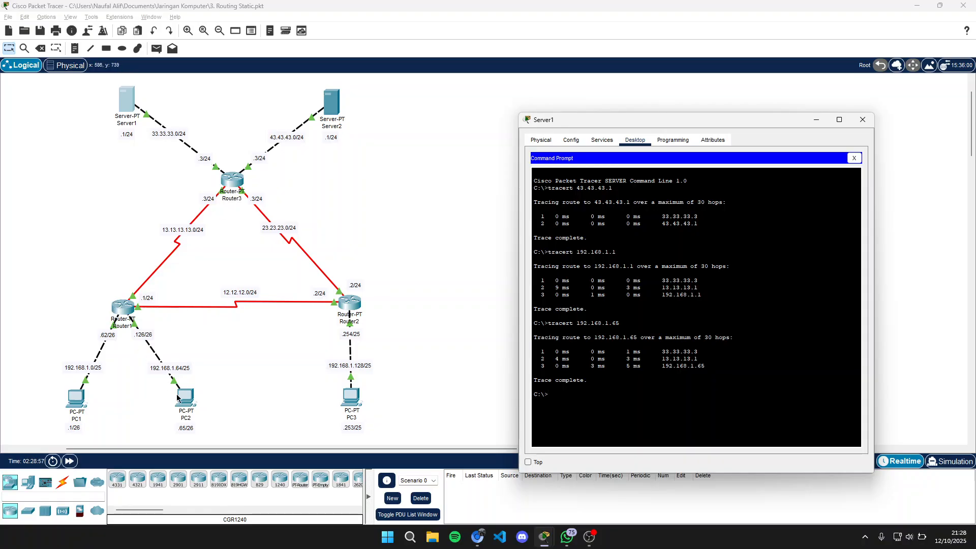
{"action": "key", "text": "Up"}
{"action": "type", "text": "253"}
{"action": "key", "text": "Return"}
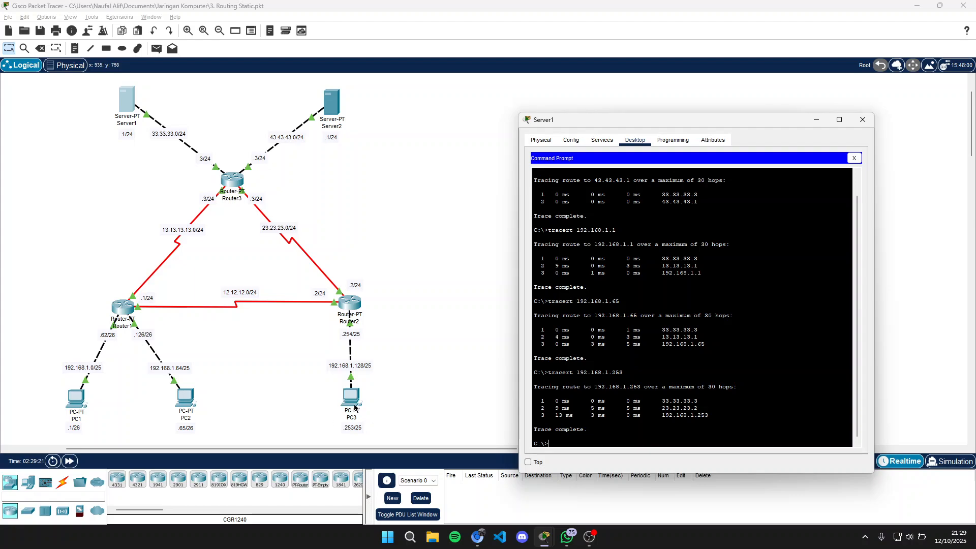
{"action": "left_click", "coordinate": [591, 546]}
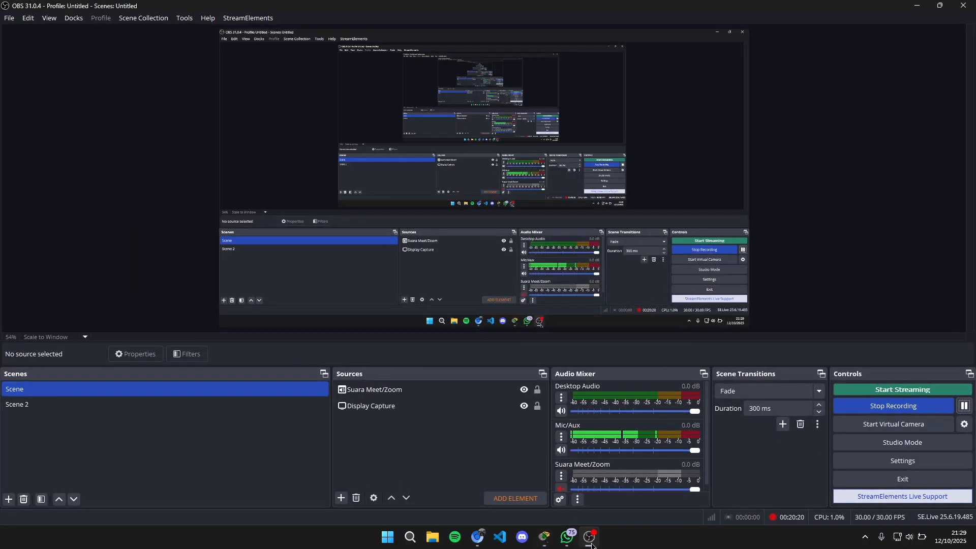